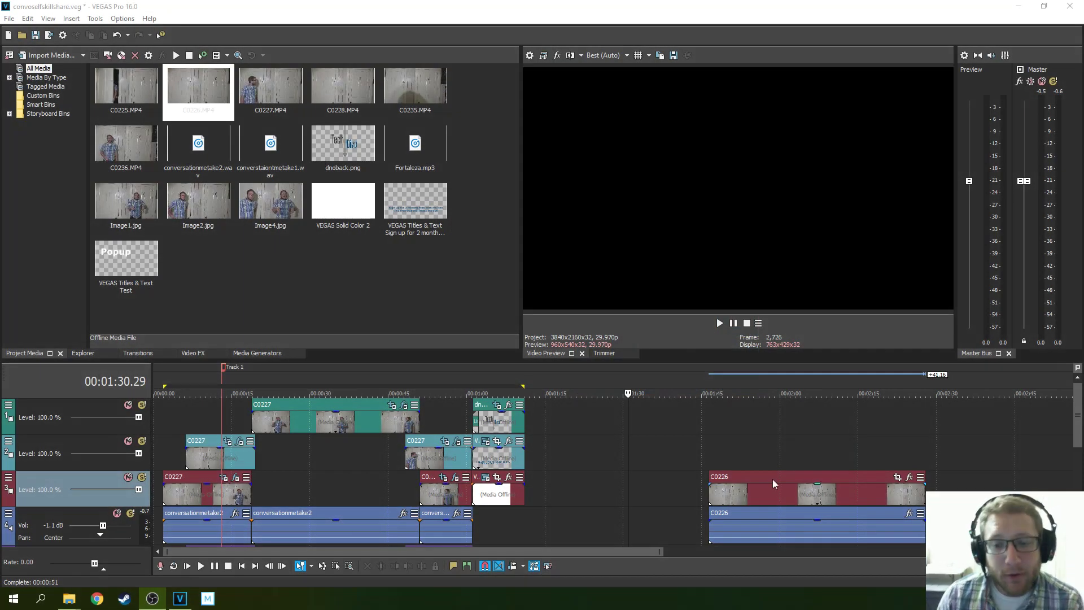
- Slide the C0226 video and audio earlier, then check frames around 1:33–1:38 and later
left_click_drag(772, 479, 669, 482)
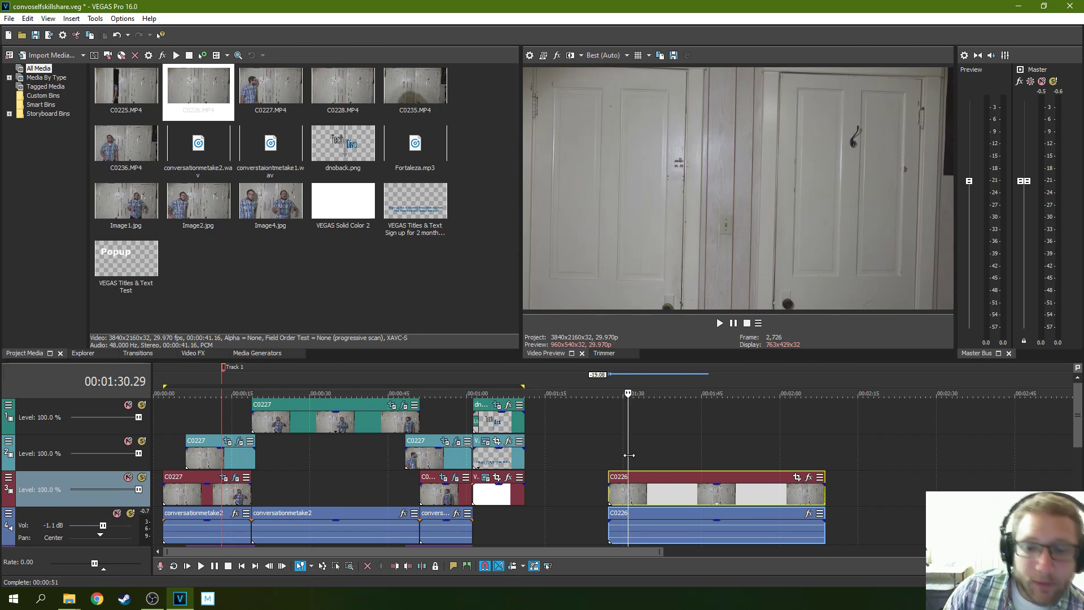
left_click(670, 451)
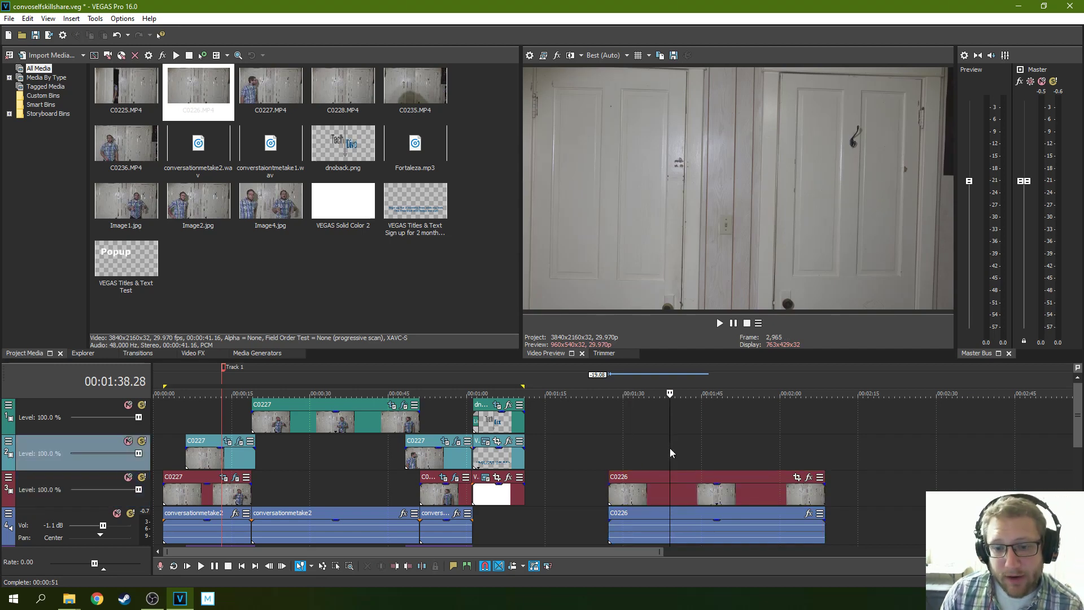
left_click(640, 450)
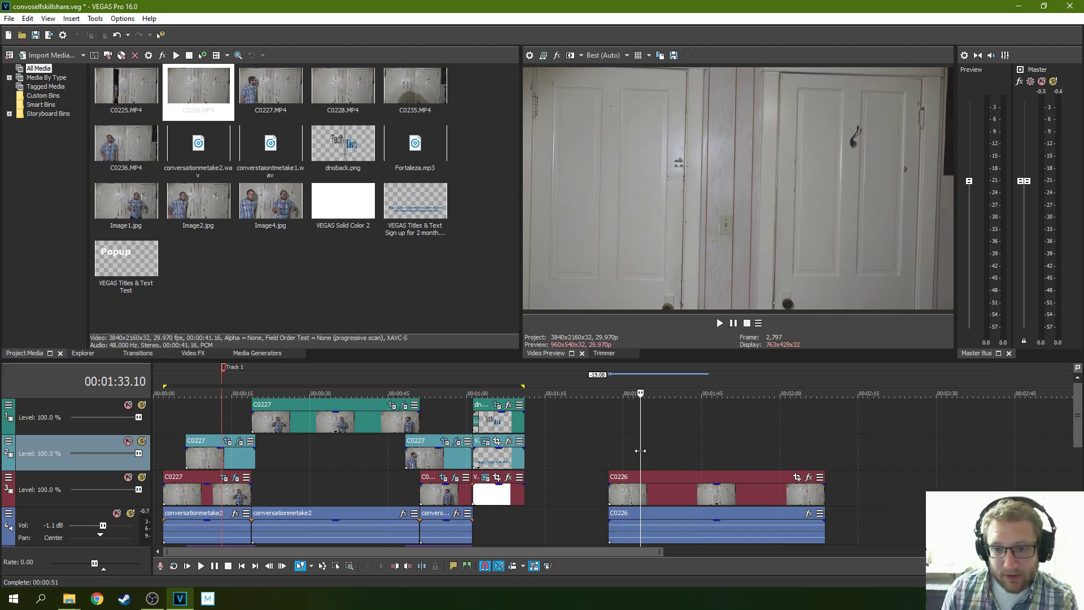
left_click(702, 452)
- Scrub the C0226 clip between 1:28 and 2:06 to look for a cut point
left_click(774, 442)
left_click(800, 440)
left_click(776, 440)
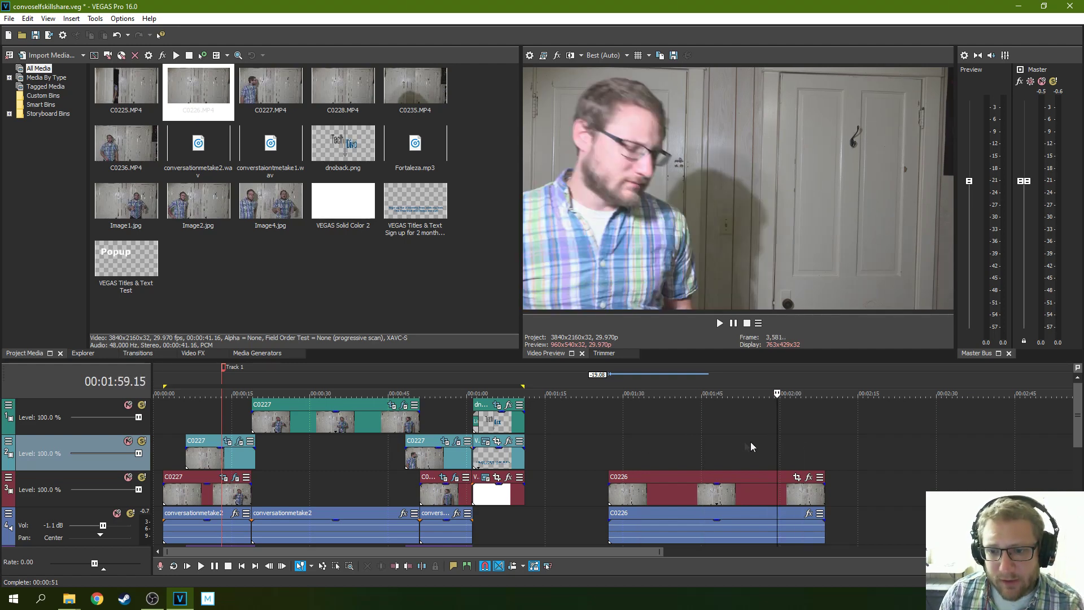
left_click(737, 442)
left_click(802, 439)
left_click(810, 439)
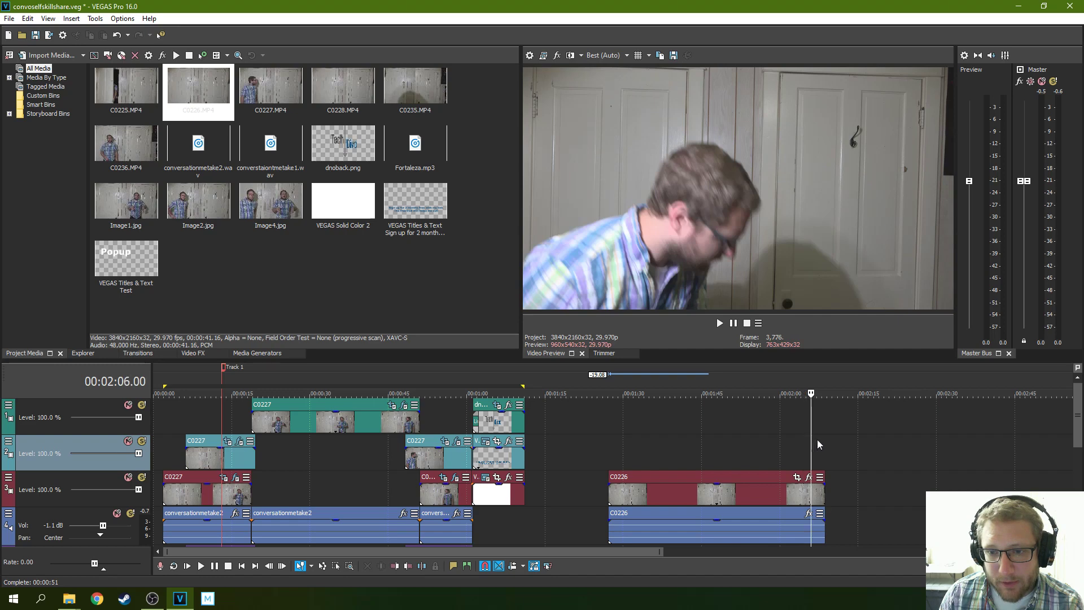
left_click(783, 442)
left_click(635, 442)
left_click(616, 443)
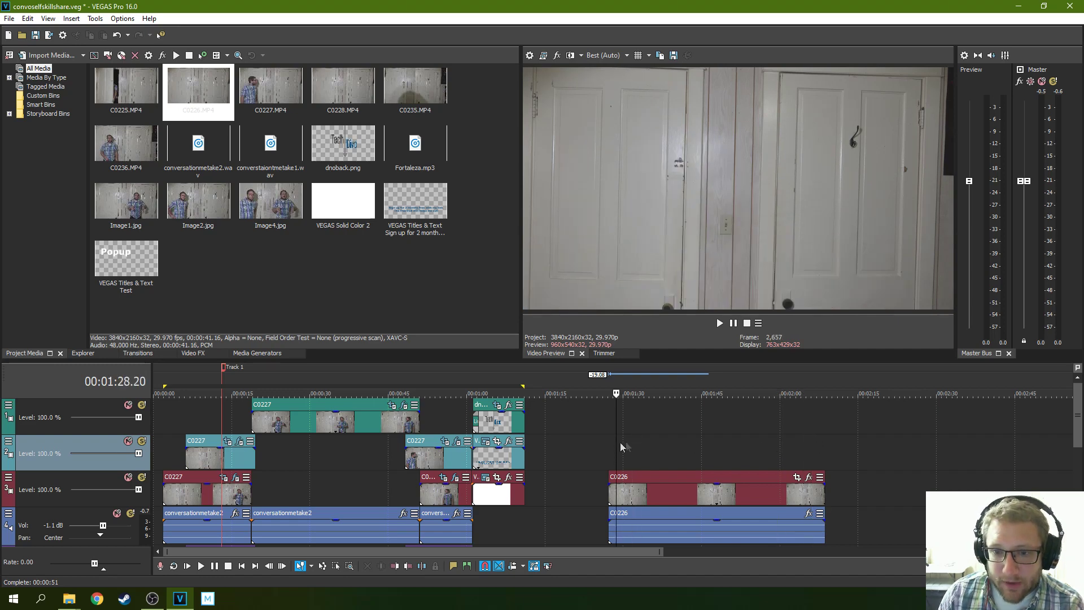
left_click(634, 440)
left_click(656, 440)
left_click(686, 441)
left_click(710, 448)
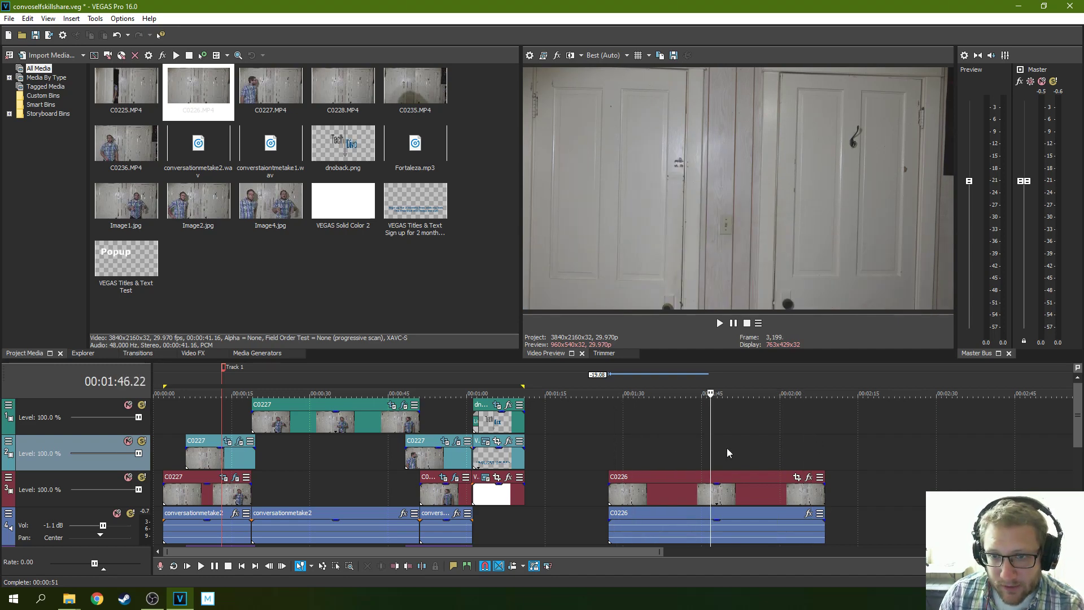
left_click(726, 448)
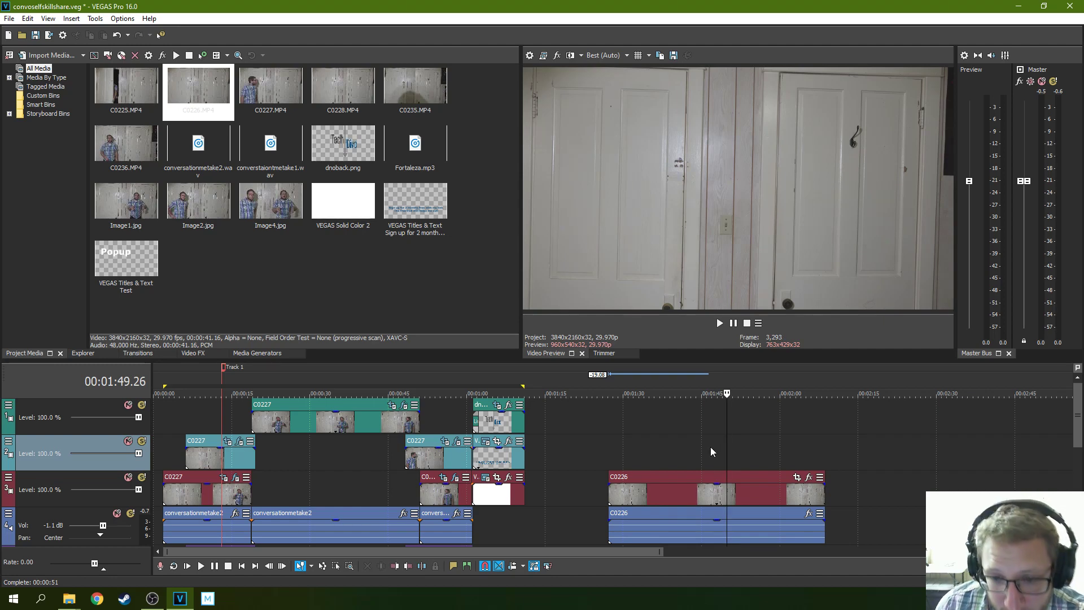
left_click(659, 445)
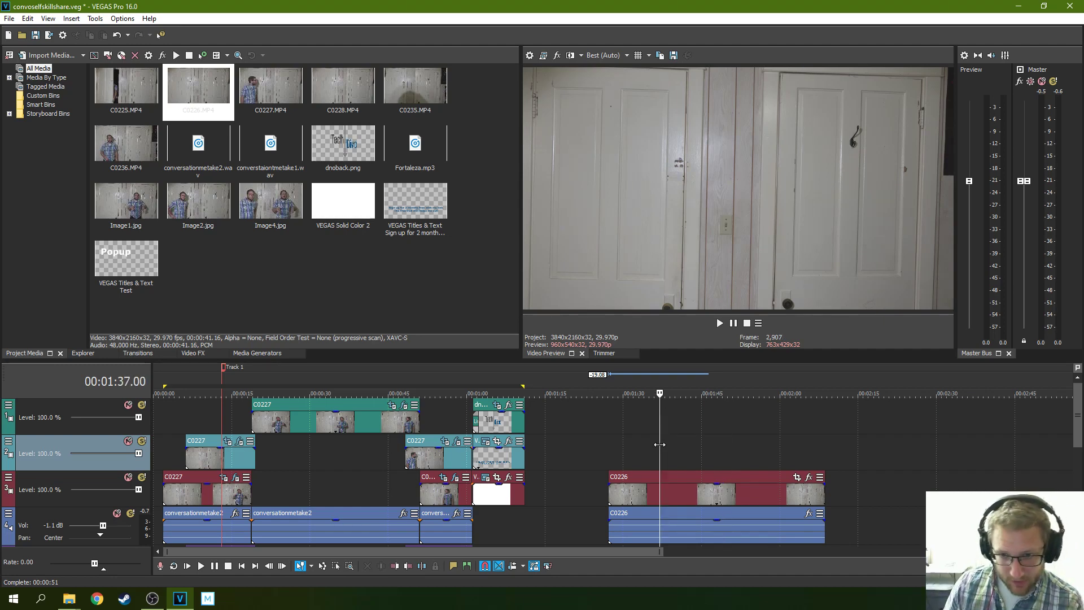
- Compare C0226 frames from 1:30 to 1:58 to settle the end point
left_click(701, 428)
left_click(751, 441)
left_click(766, 440)
left_click(677, 437)
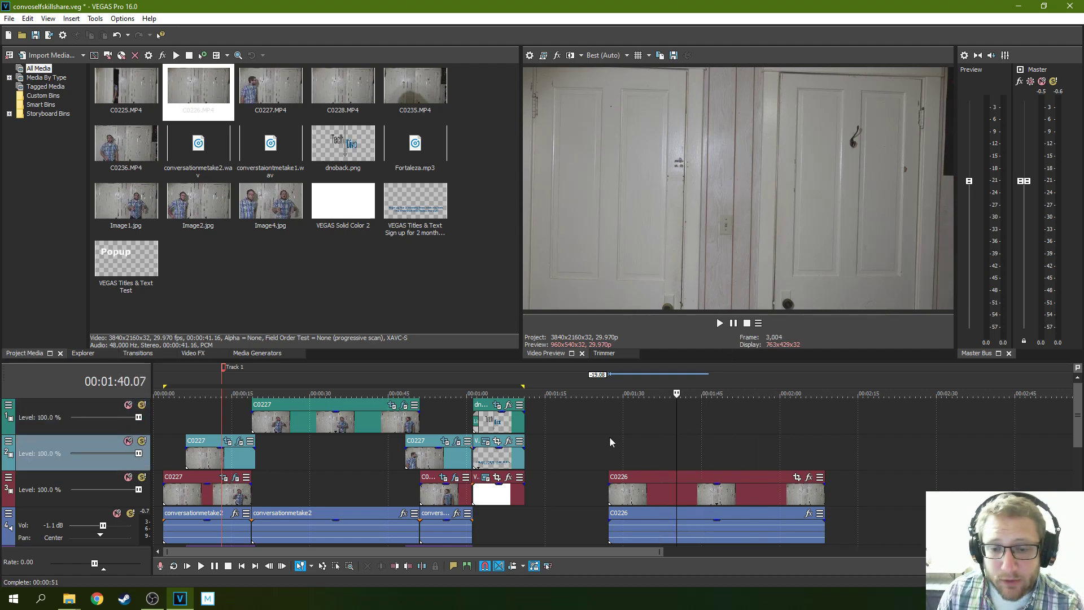
left_click(609, 437)
left_click(633, 436)
left_click(682, 439)
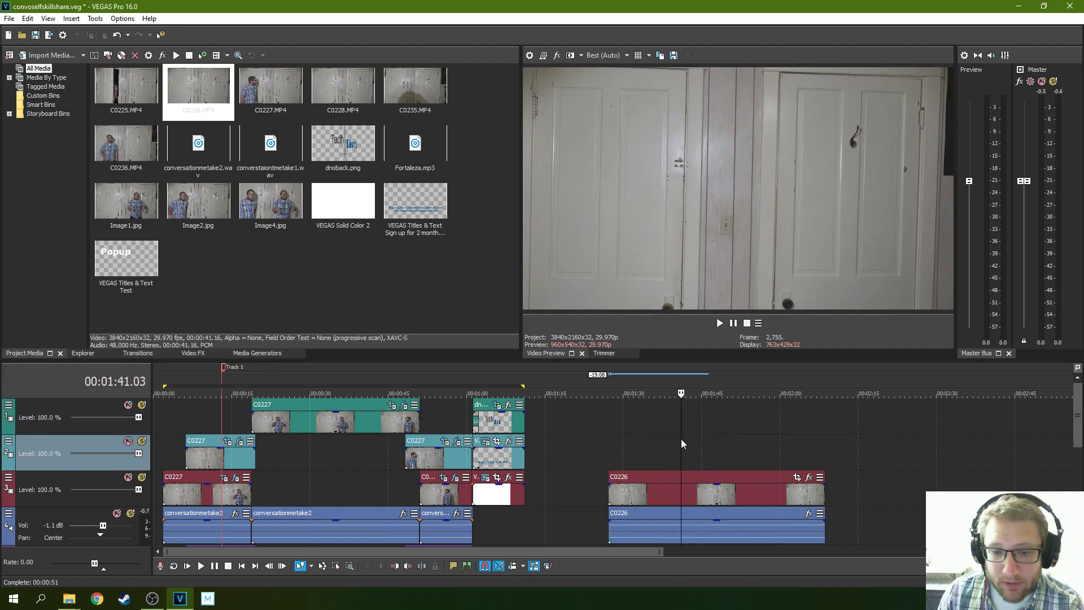
left_click(718, 432)
left_click(770, 436)
left_click(645, 425)
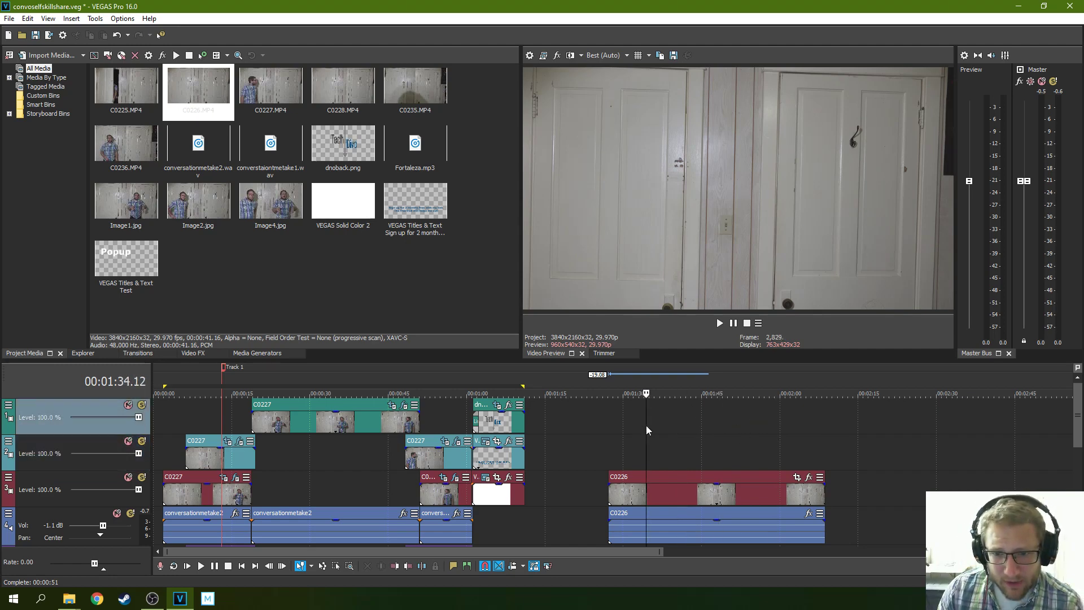
left_click(626, 429)
- Trim the end of the C0226 clip to about 2:00 and review it from 1:30
left_click(668, 437)
left_click(722, 441)
left_click_drag(823, 494, 798, 491)
left_click(781, 460)
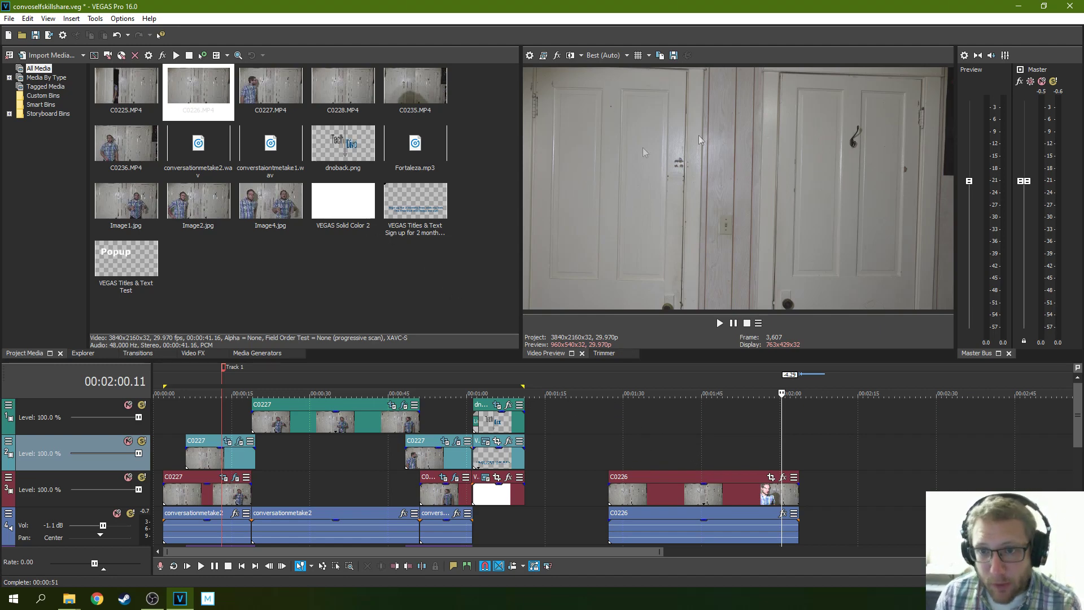
left_click(624, 446)
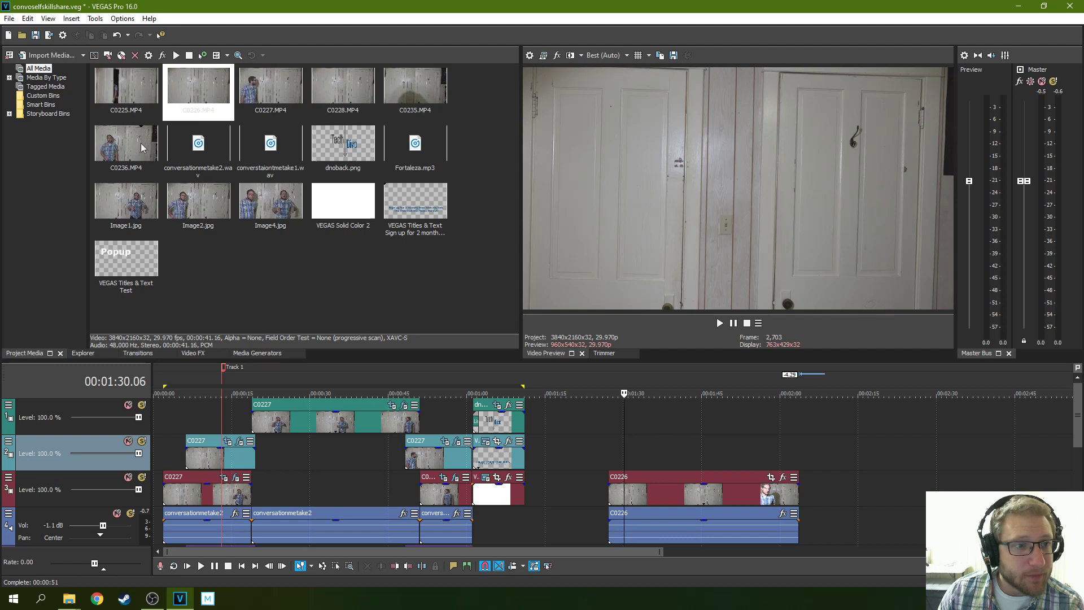
mouse_move(142, 152)
left_mouse_down()
mouse_move(835, 451)
mouse_move(846, 491)
mouse_move(142, 146)
left_mouse_up()
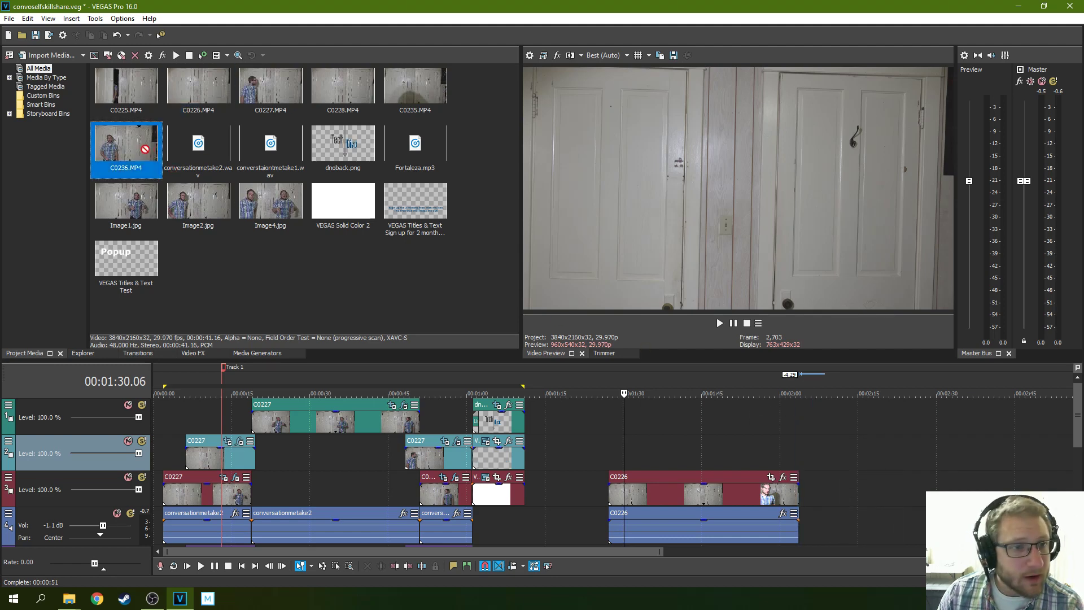
- Place C0227.MP4 on tracks 3–4 after C0226, zoom out and start playback
left_click_drag(281, 94, 866, 492)
left_click(886, 495)
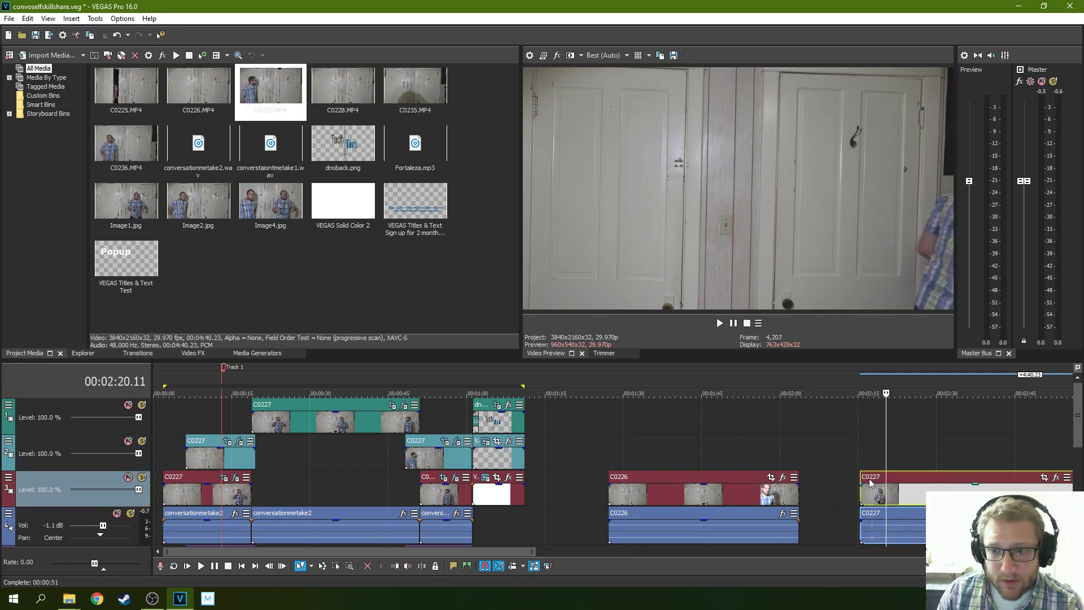
scroll(886, 495, "down", 5)
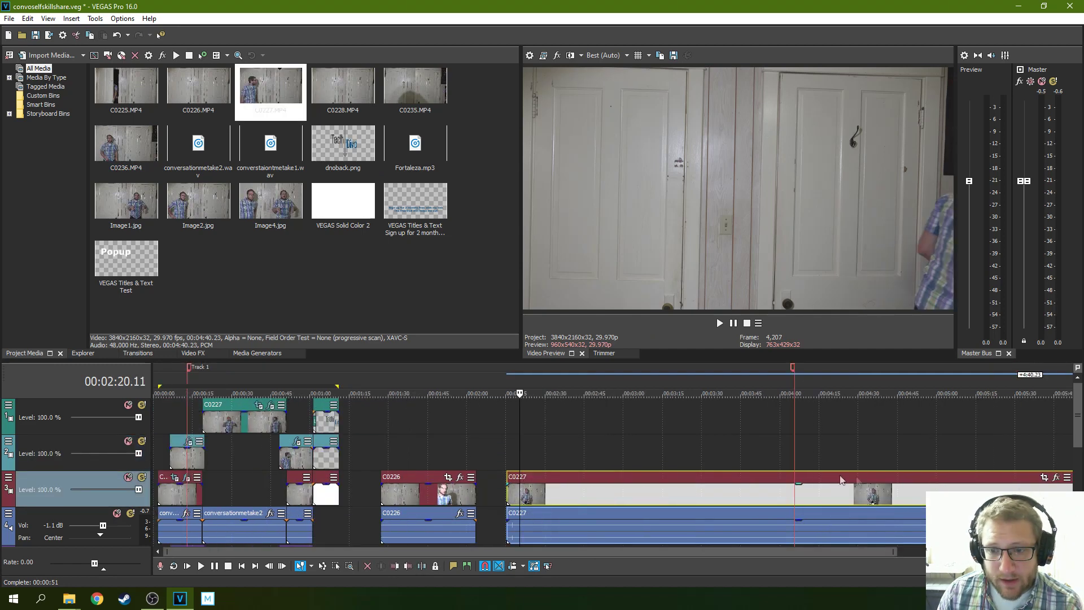
left_click(561, 495)
left_click(533, 493)
key("space")
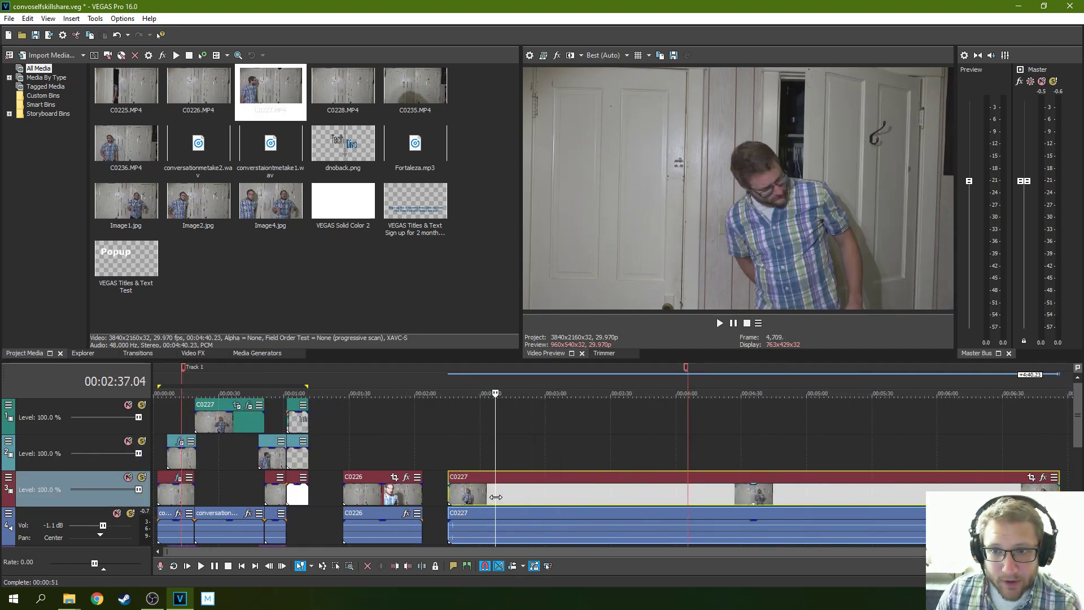
- Skip ahead through the C0227 take to about 4:22
left_click(565, 499)
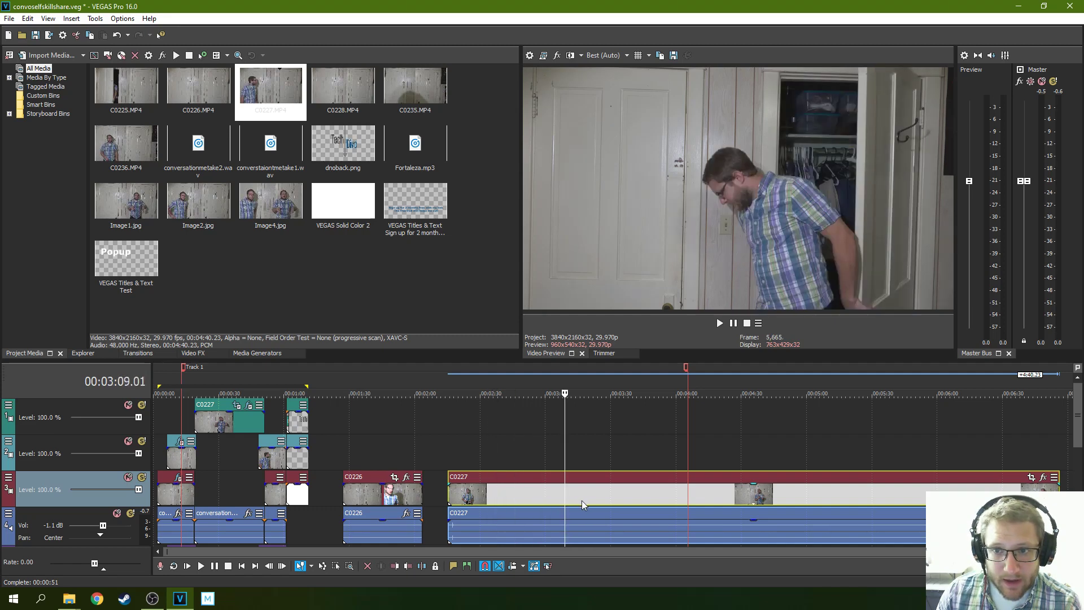
left_click(585, 500)
left_click(605, 501)
left_click(625, 503)
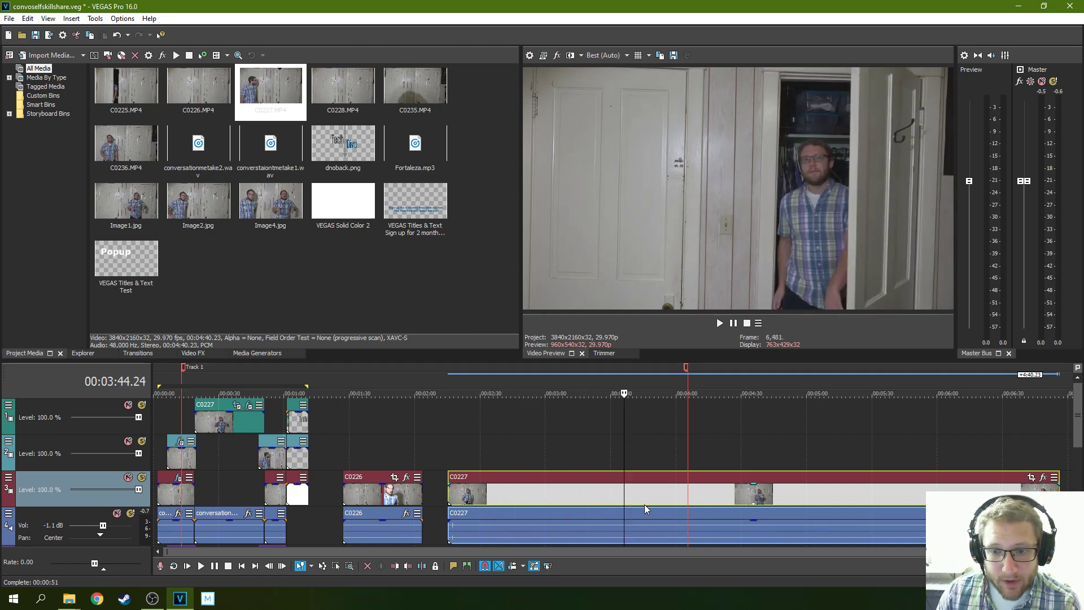
left_click(644, 503)
left_click(669, 503)
left_click(687, 505)
left_click(700, 506)
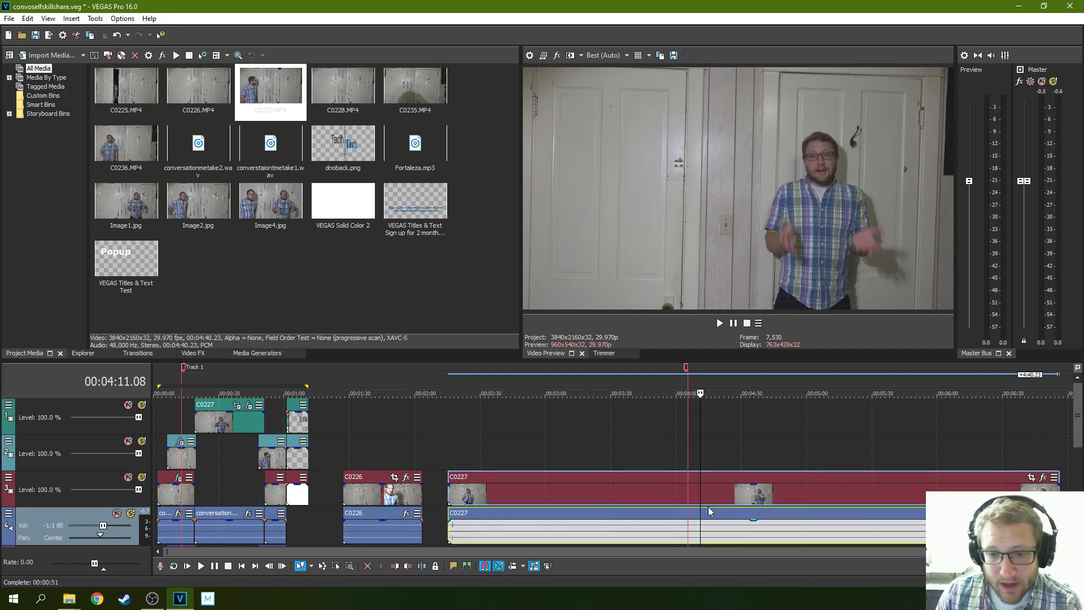
left_click(707, 506)
left_click(723, 500)
- Jump back through 4:05 and 3:48, then play the take from about 3:37
left_click(688, 501)
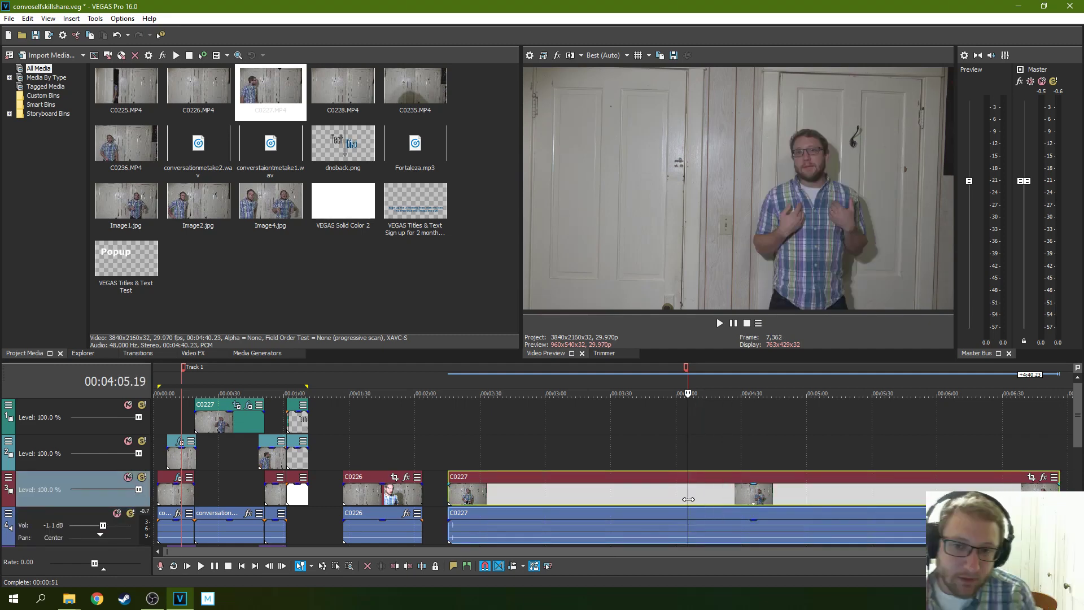
left_click(649, 466)
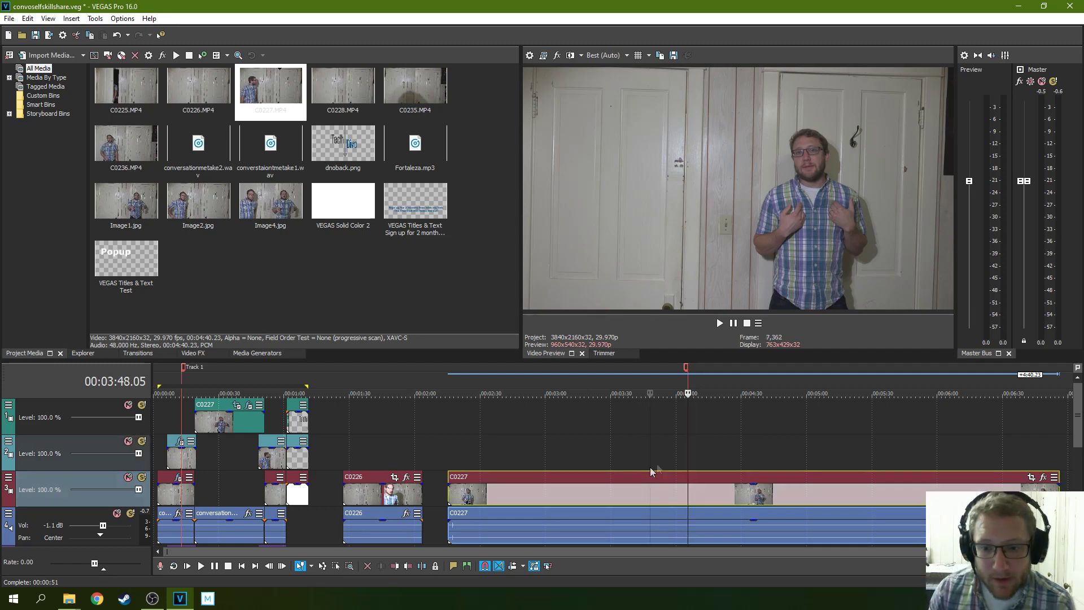
left_click(628, 428)
left_click(720, 323)
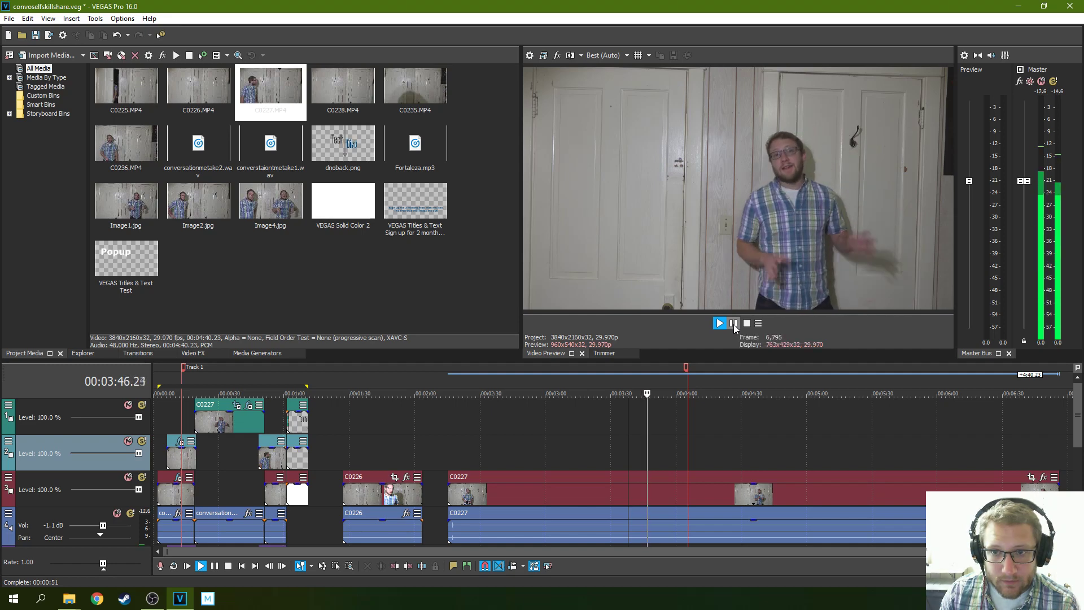
left_click(733, 324)
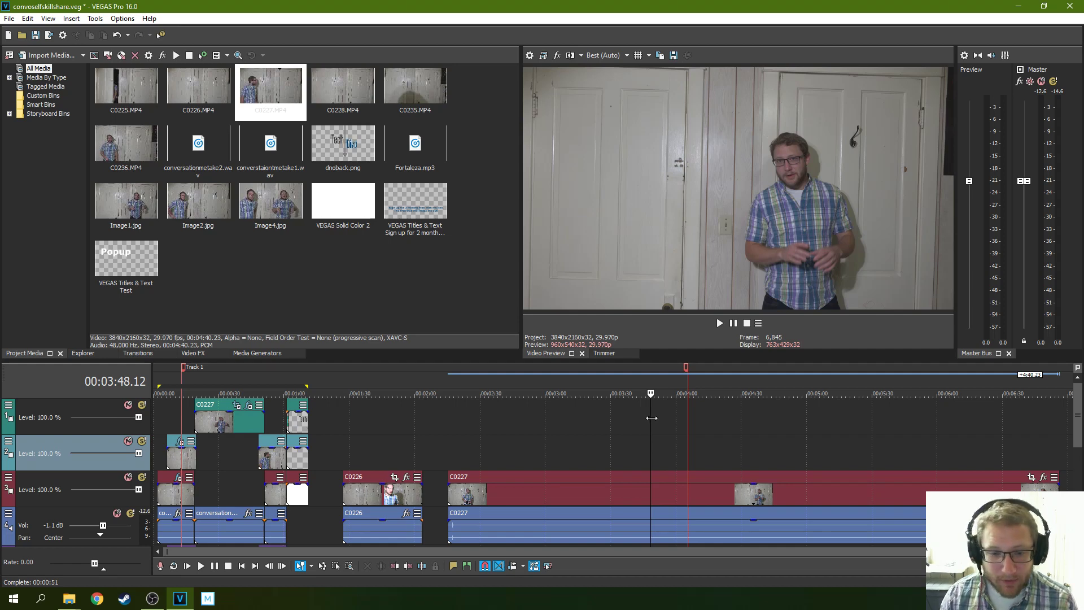
left_click(781, 434)
left_click(866, 425)
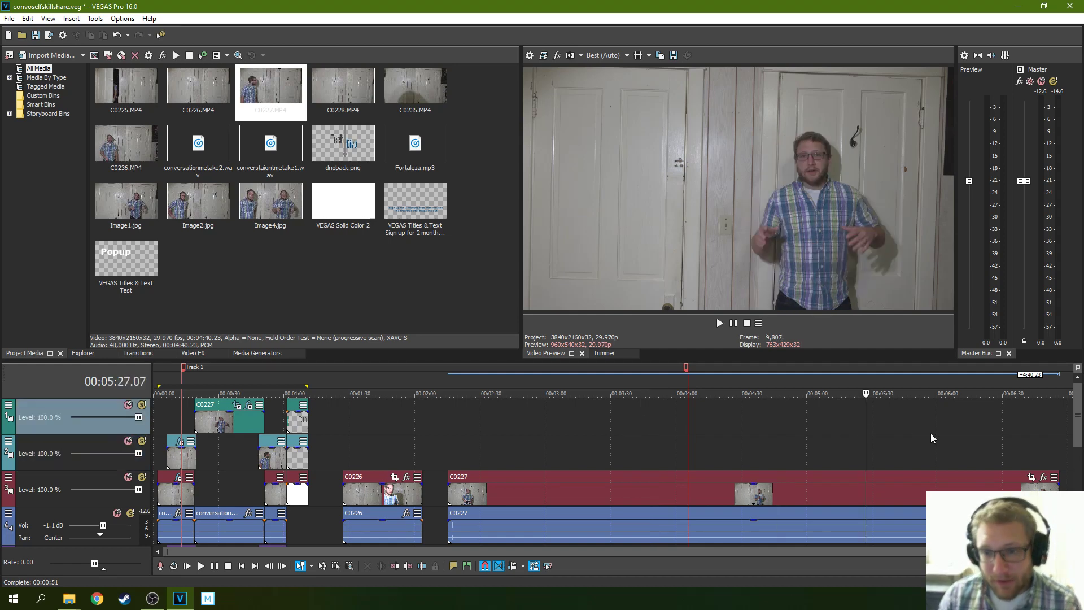
left_click(930, 432)
left_click(875, 433)
left_click(805, 435)
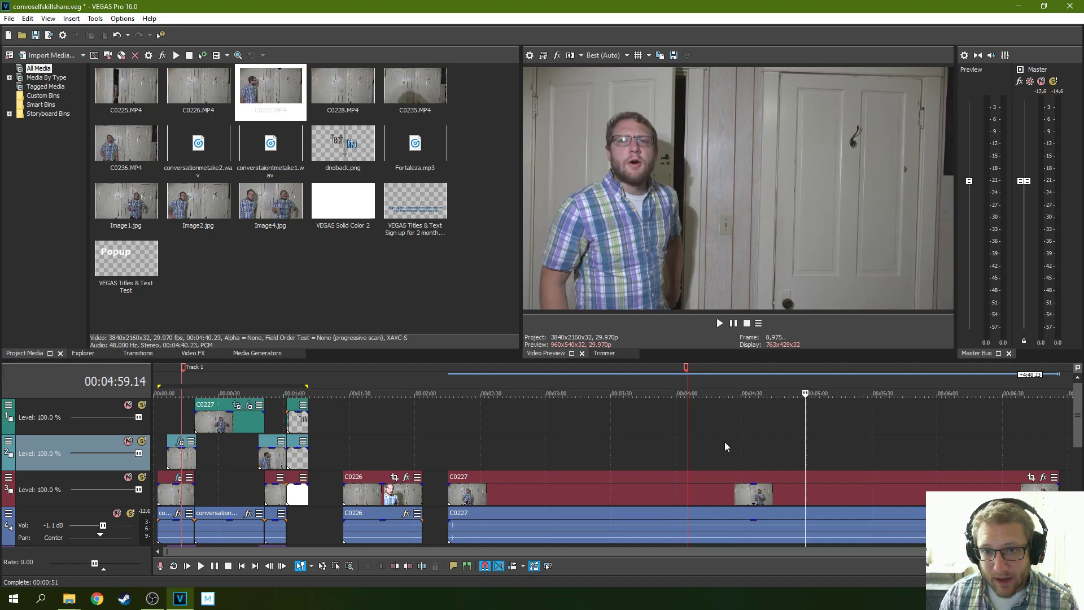
left_click(723, 441)
left_click(691, 441)
left_click(712, 440)
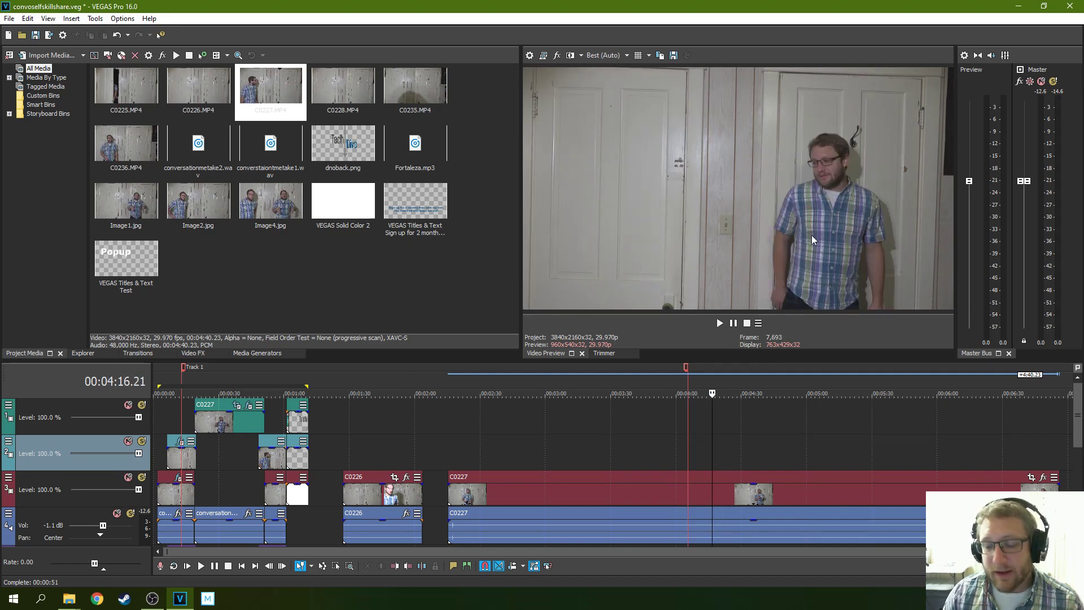
left_click(806, 408)
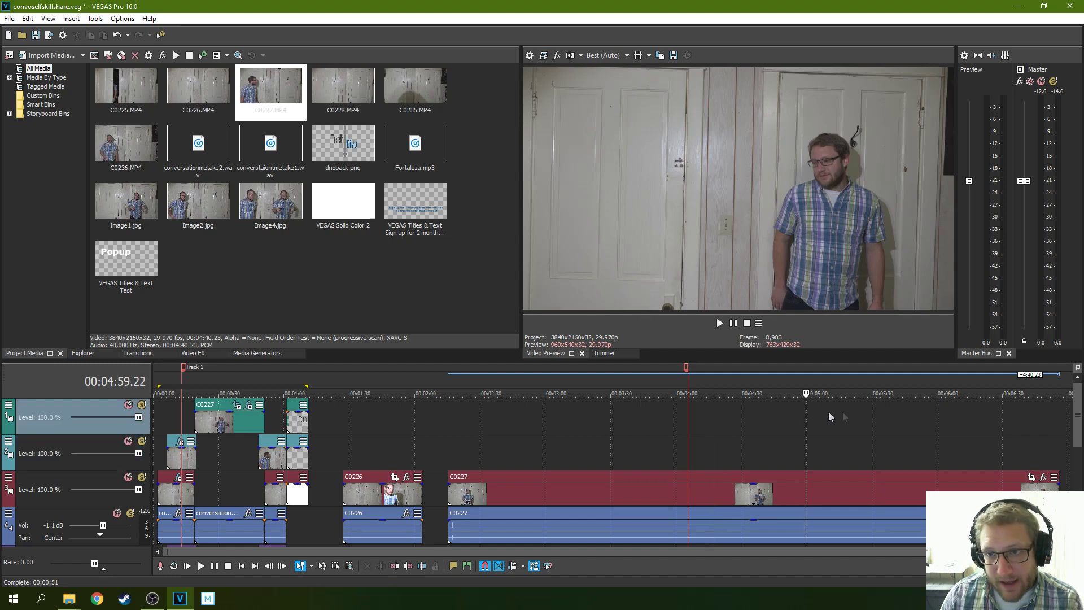
left_click(855, 412)
left_click(909, 417)
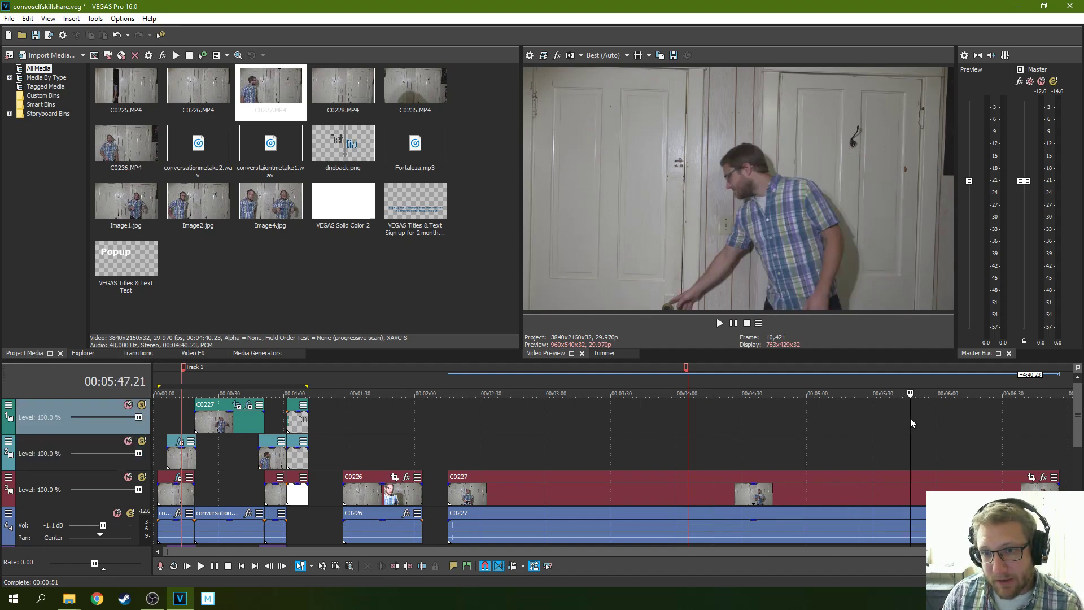
left_click(948, 419)
left_click(981, 423)
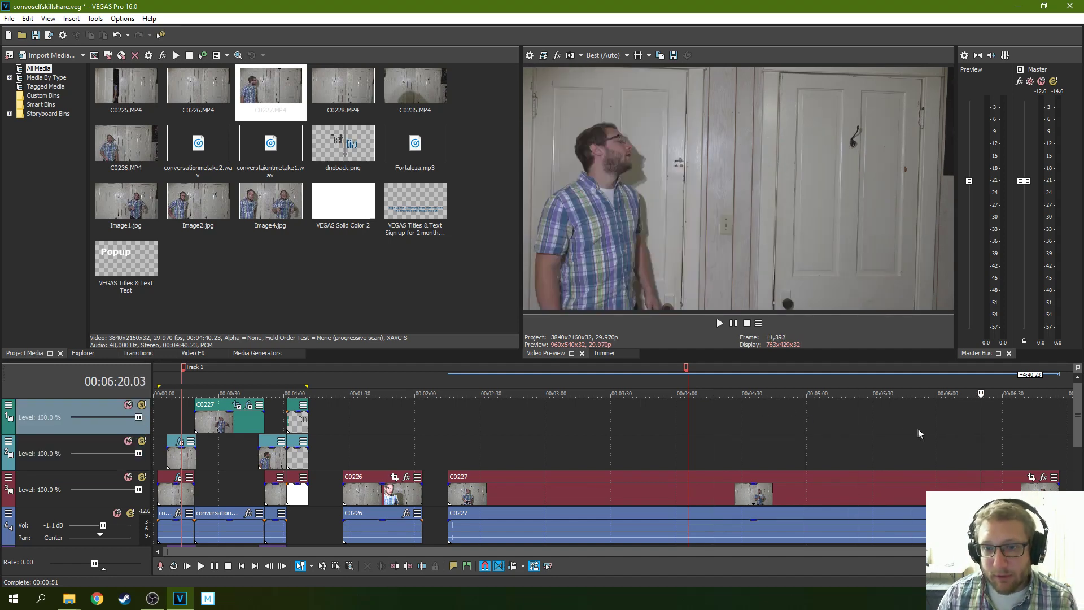
left_click(876, 438)
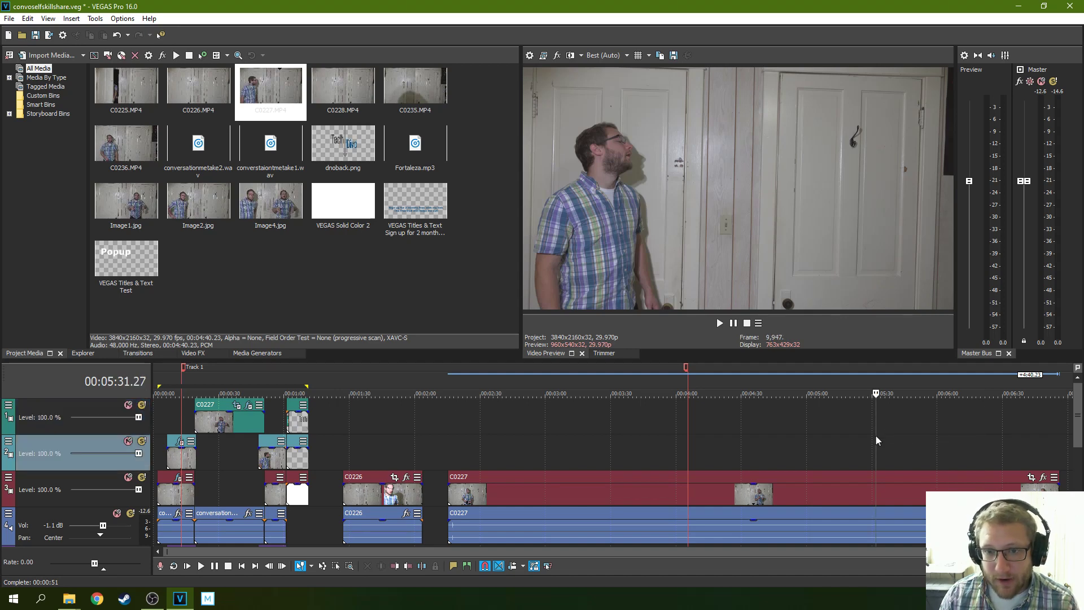
left_click(895, 437)
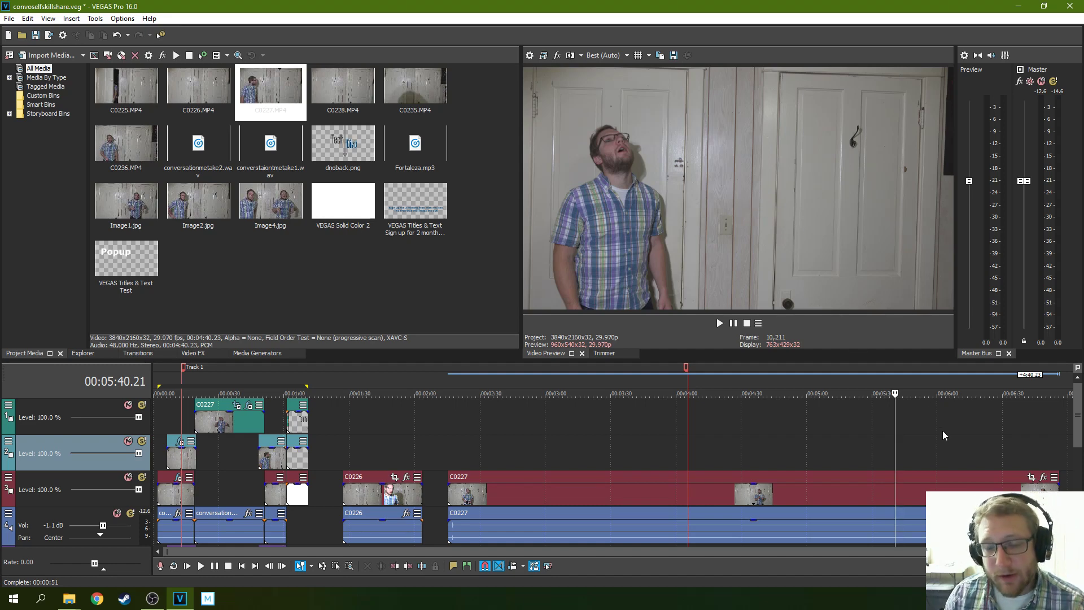
left_click(979, 439)
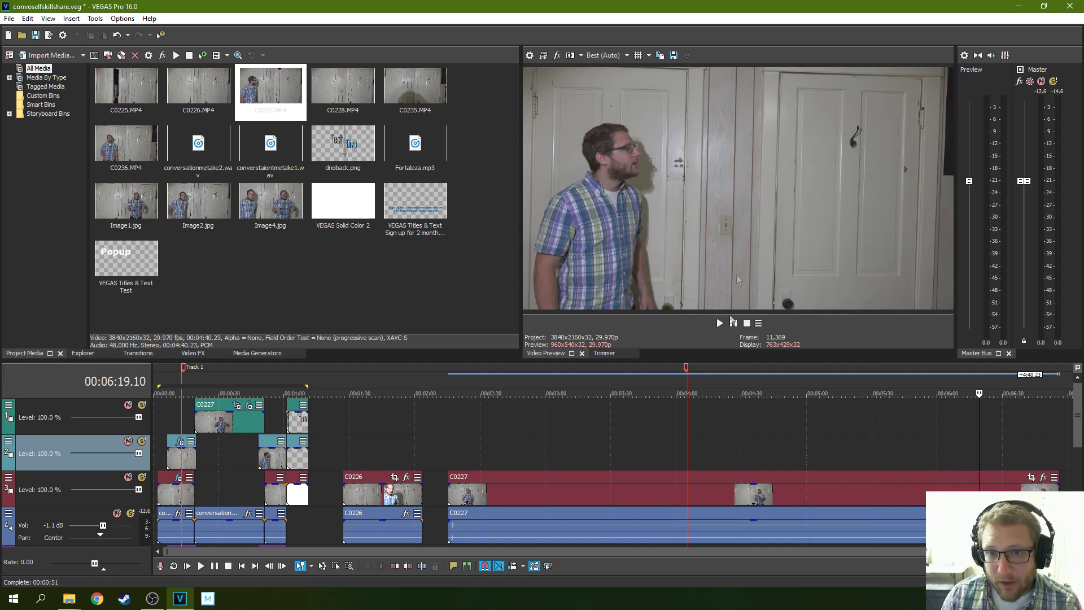
left_click(994, 446)
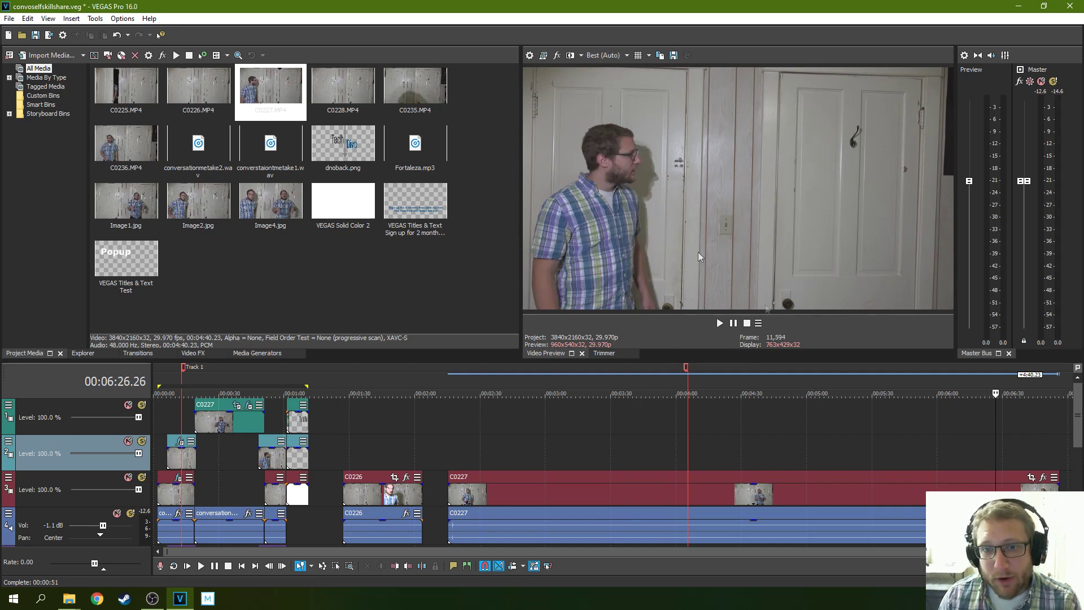
left_click(934, 424)
left_click(719, 323)
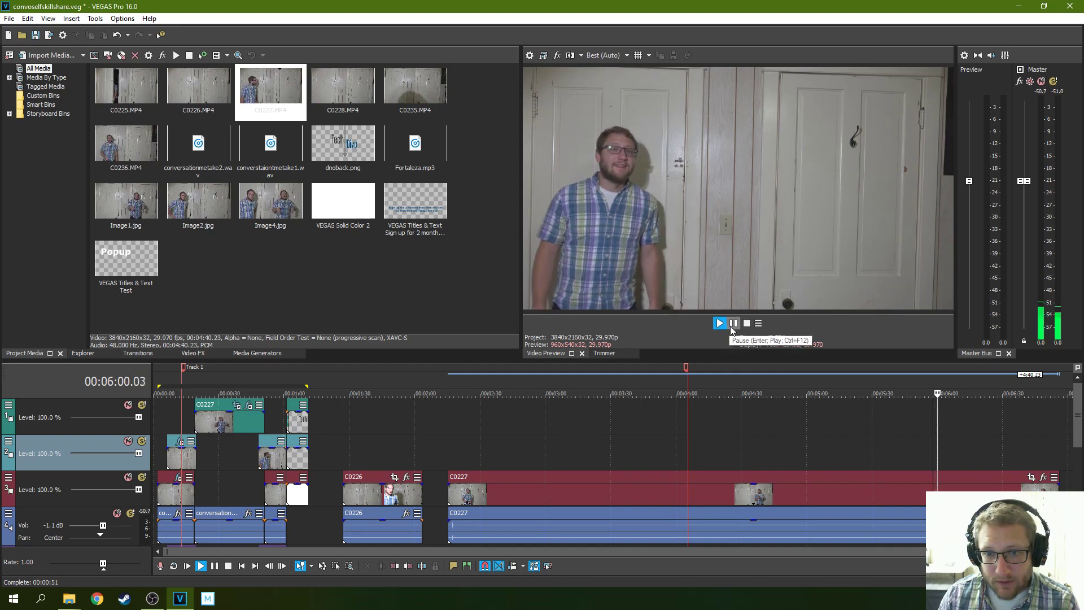
left_click(733, 325)
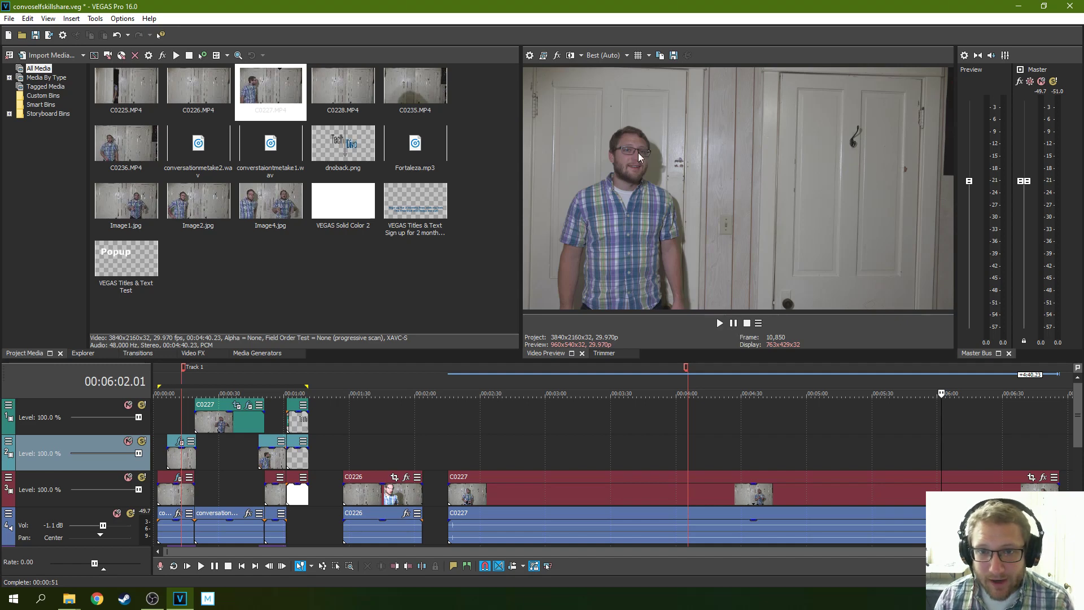
left_click(719, 323)
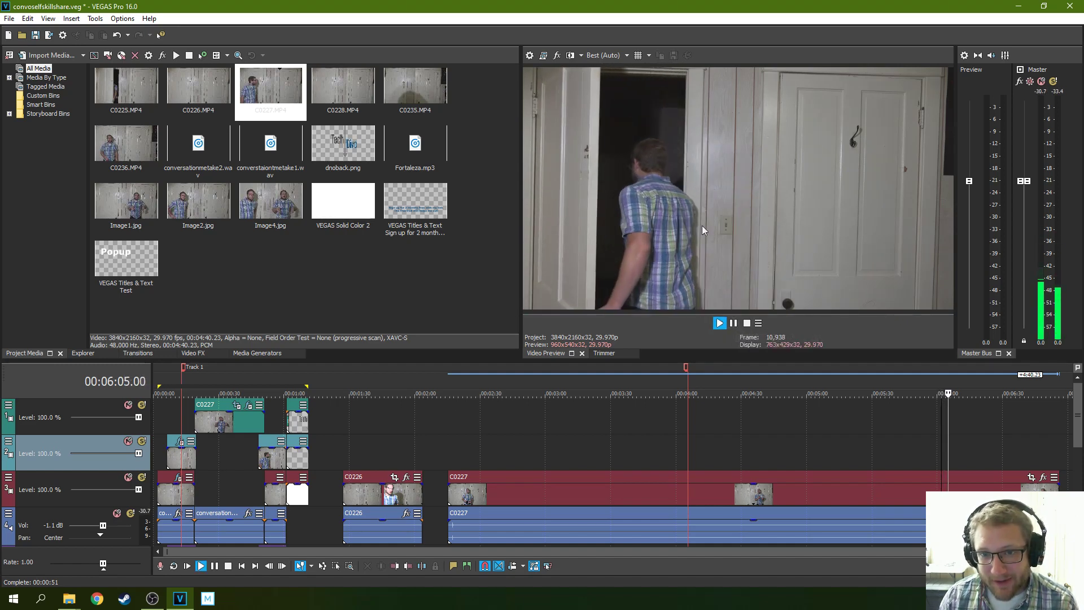
left_click(744, 326)
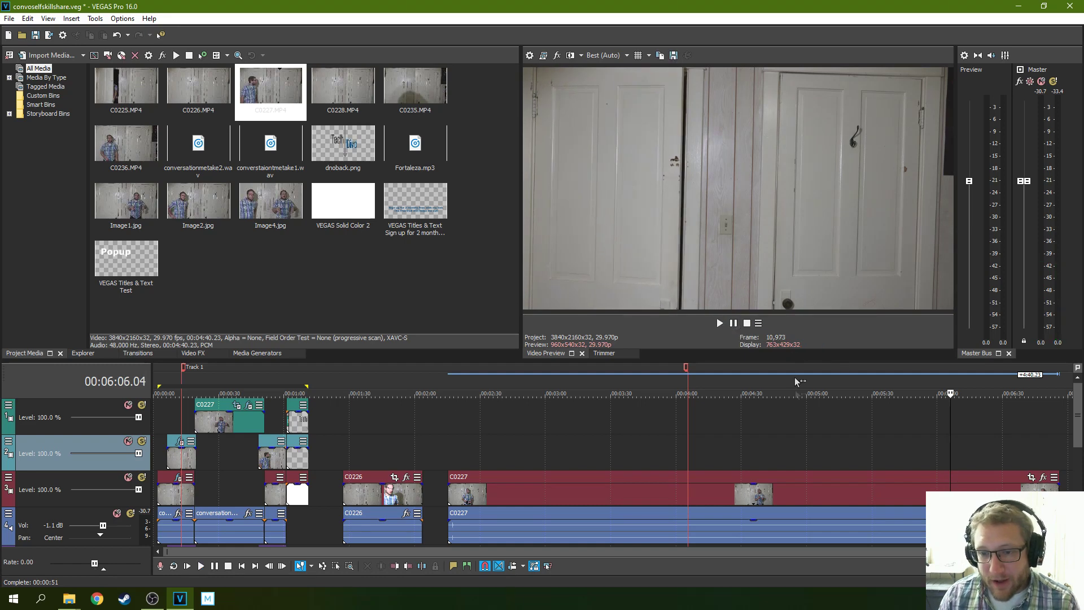
left_click(814, 439)
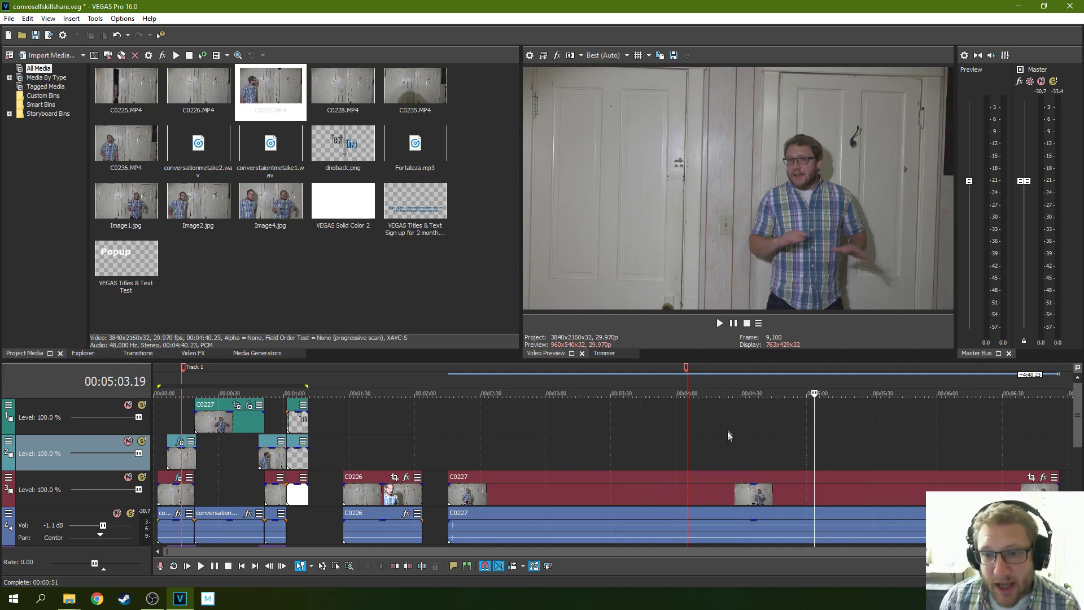
left_click(700, 486)
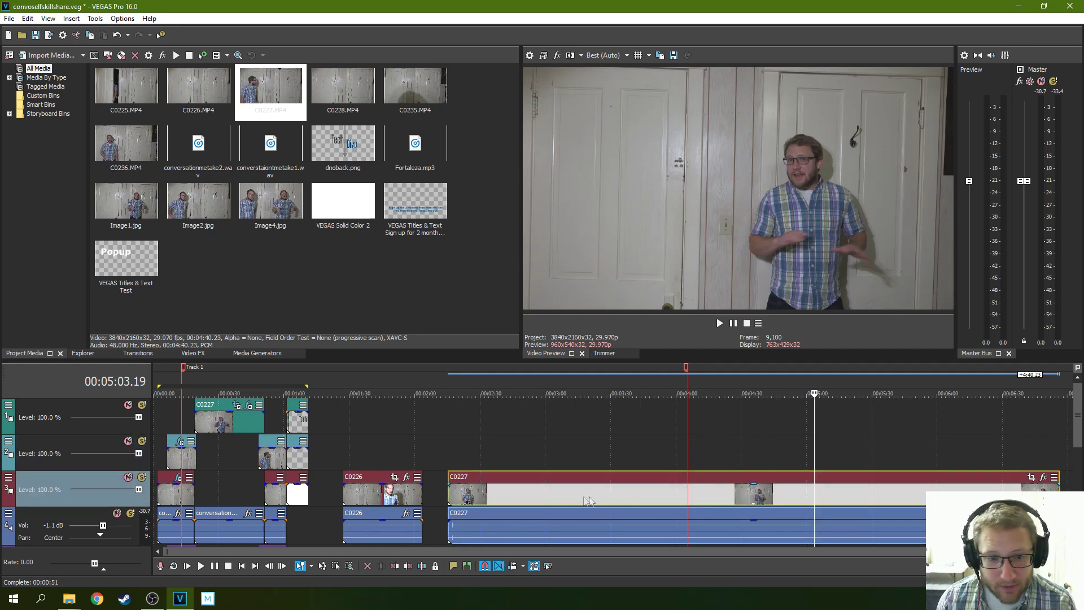
left_click(550, 500)
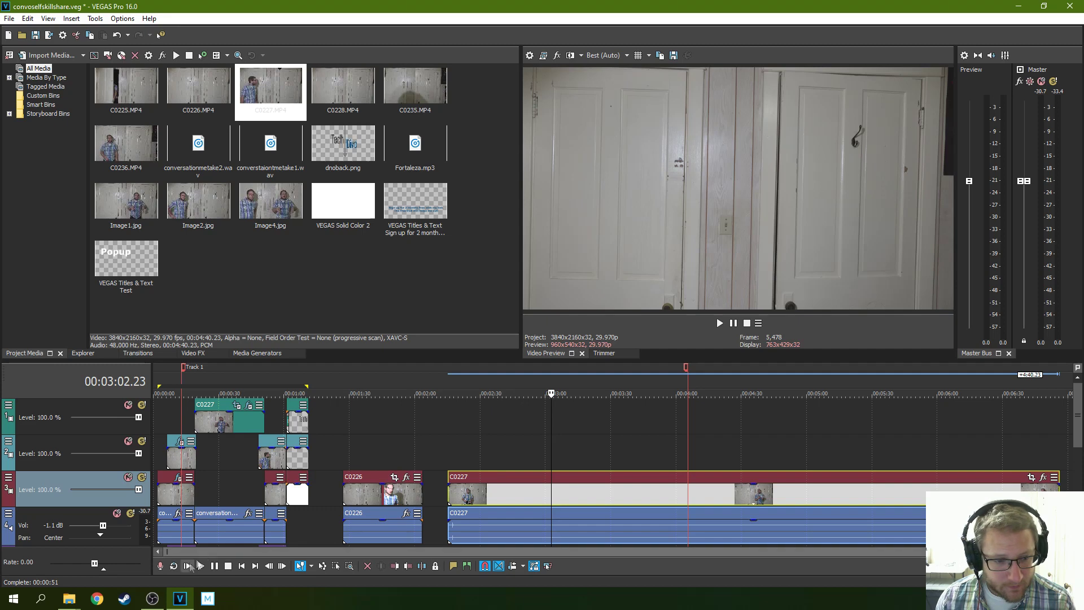
left_click(187, 566)
- Play the opening, pause at about 0:23, and select the C0227 clip on track 1
scroll(438, 479, "up", 4)
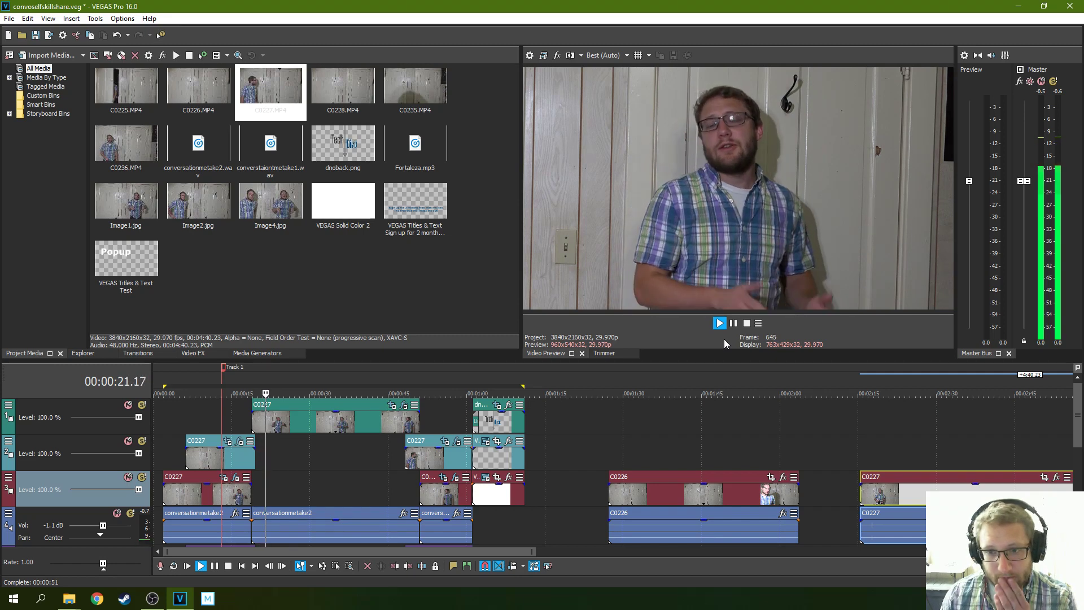
left_click(734, 325)
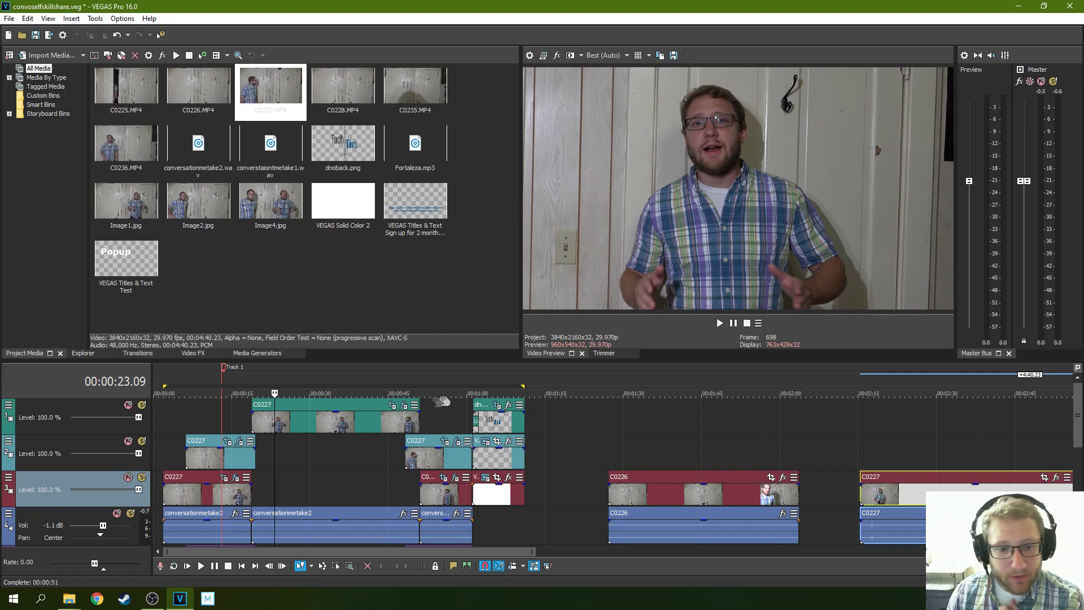
left_click(391, 412)
left_click(391, 406)
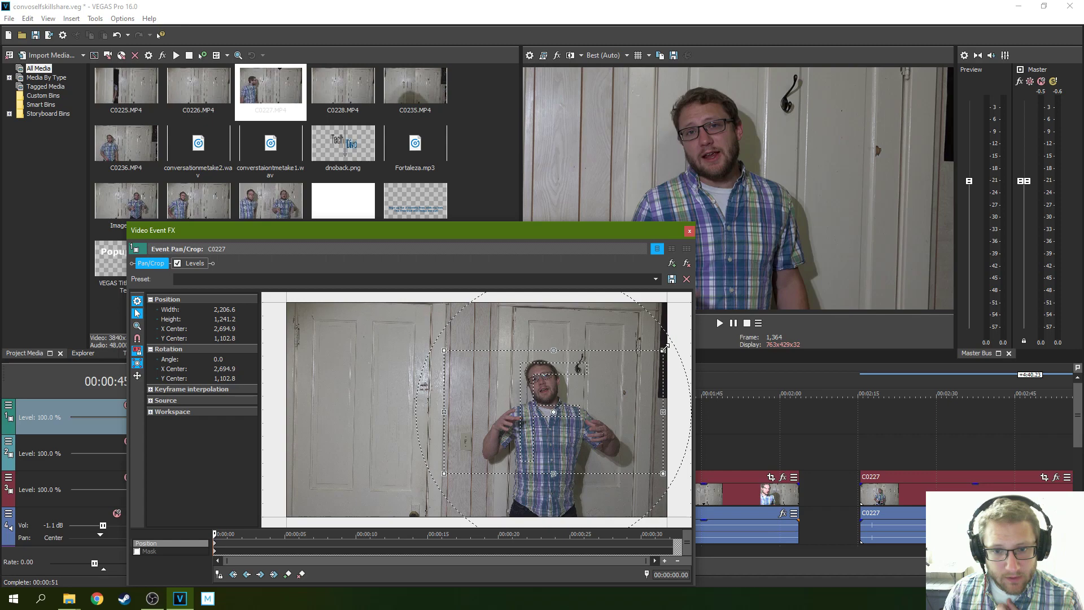
left_click_drag(665, 348, 665, 345)
key("ctrl+z")
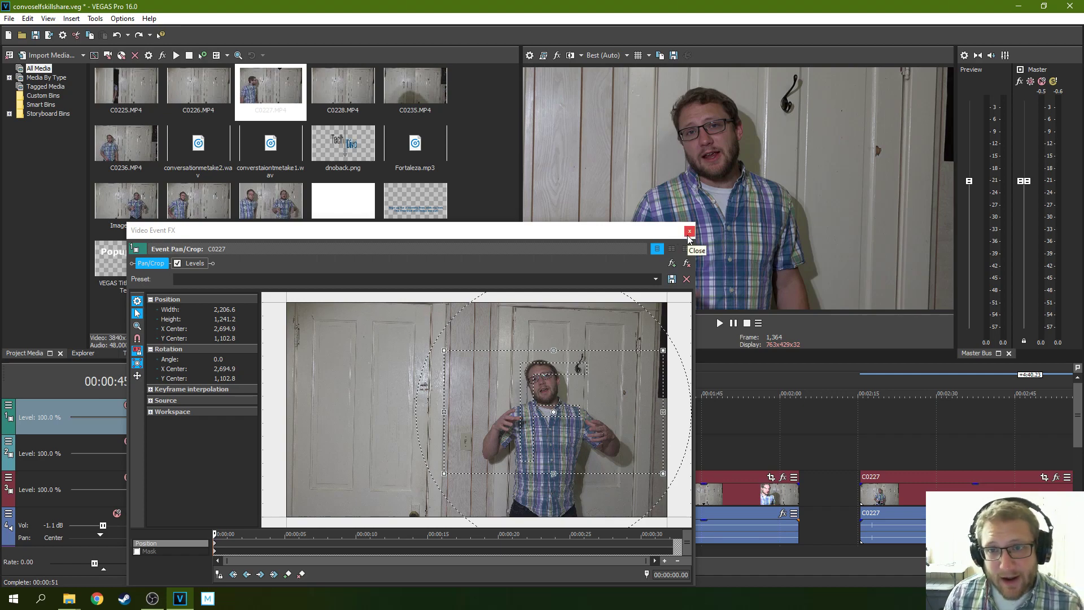
left_click(689, 231)
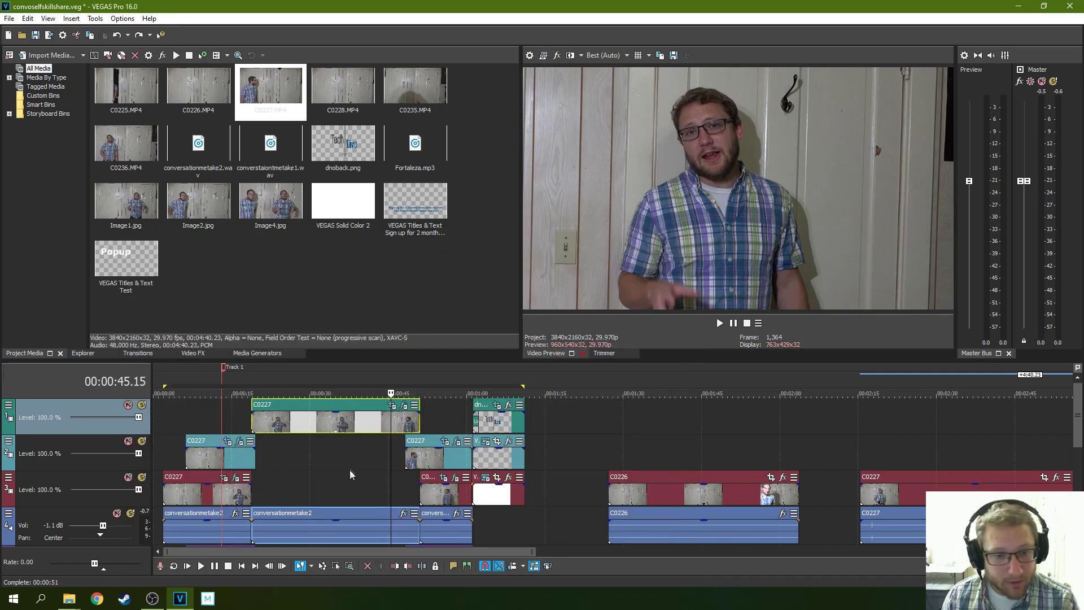
- Play from 0:45 and pause at 1:04 on the Tech Dive sign-up card
left_click(628, 438)
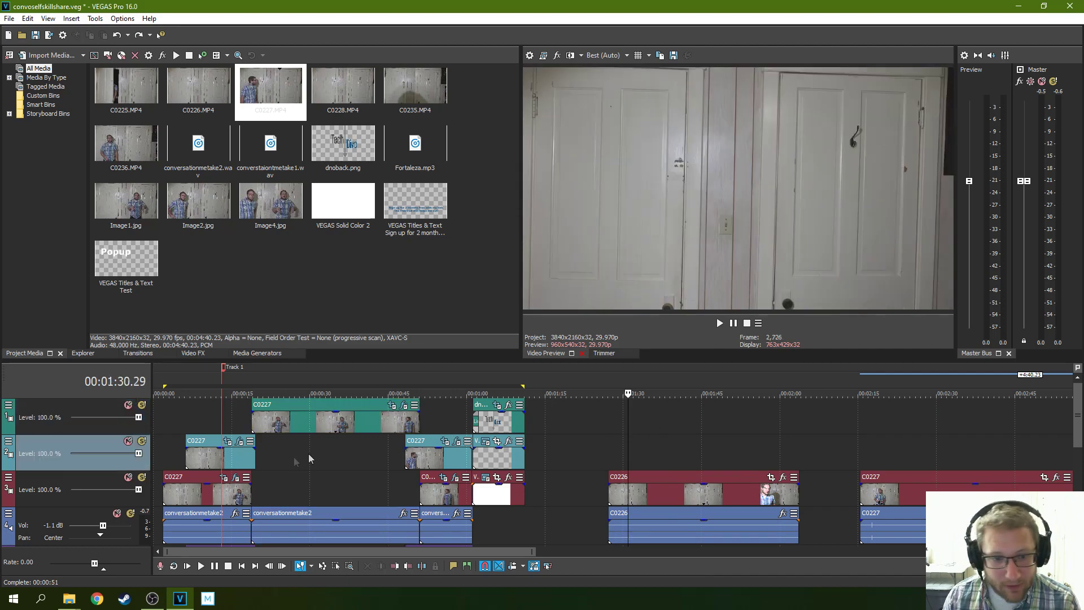
left_click(279, 466)
left_click(390, 450)
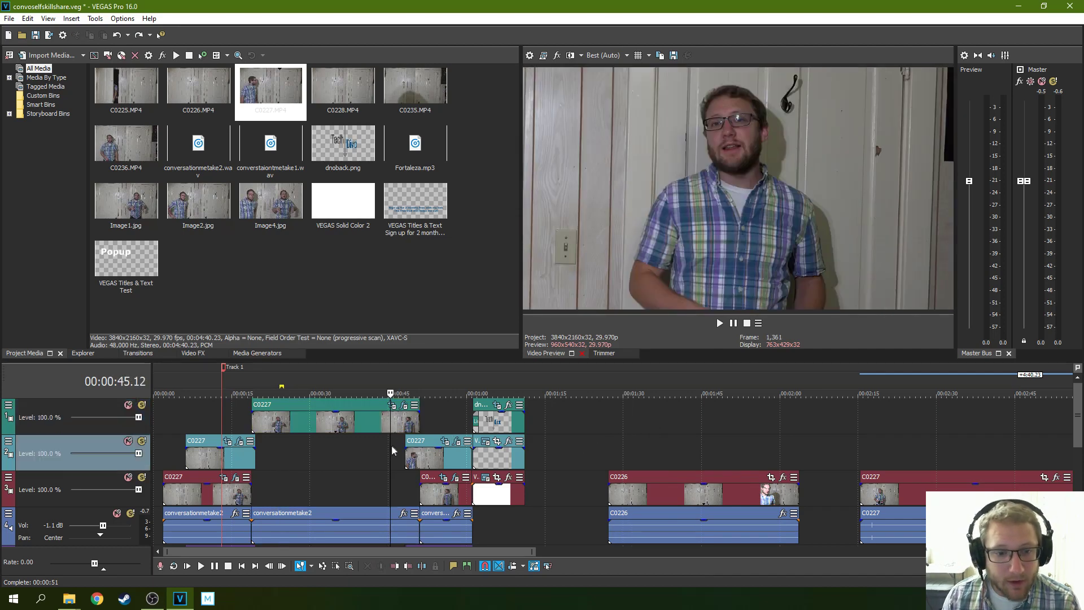
left_click(719, 323)
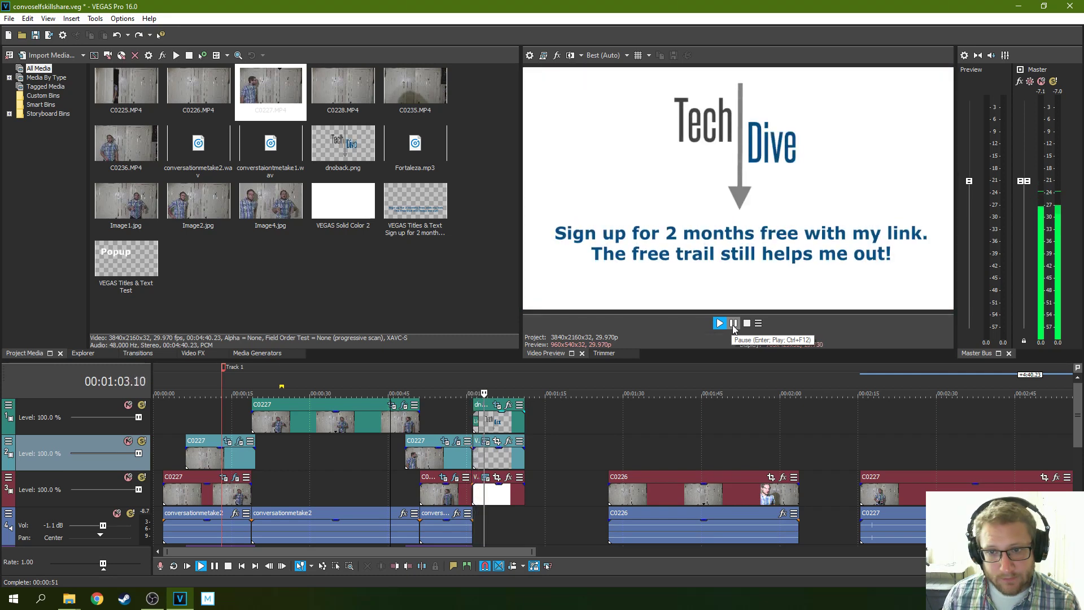
left_click(732, 325)
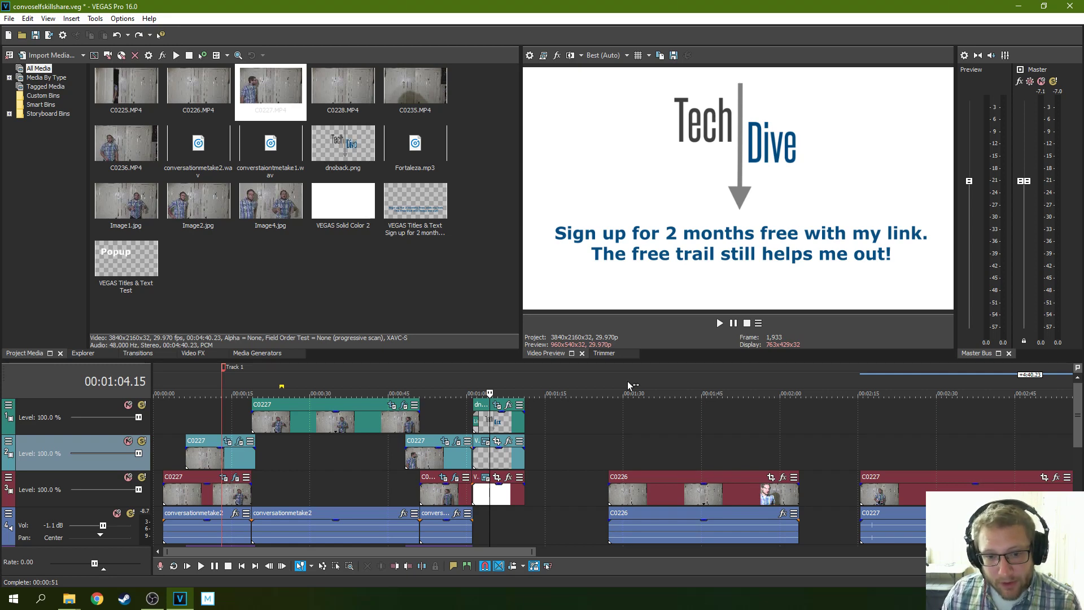
left_click(627, 381)
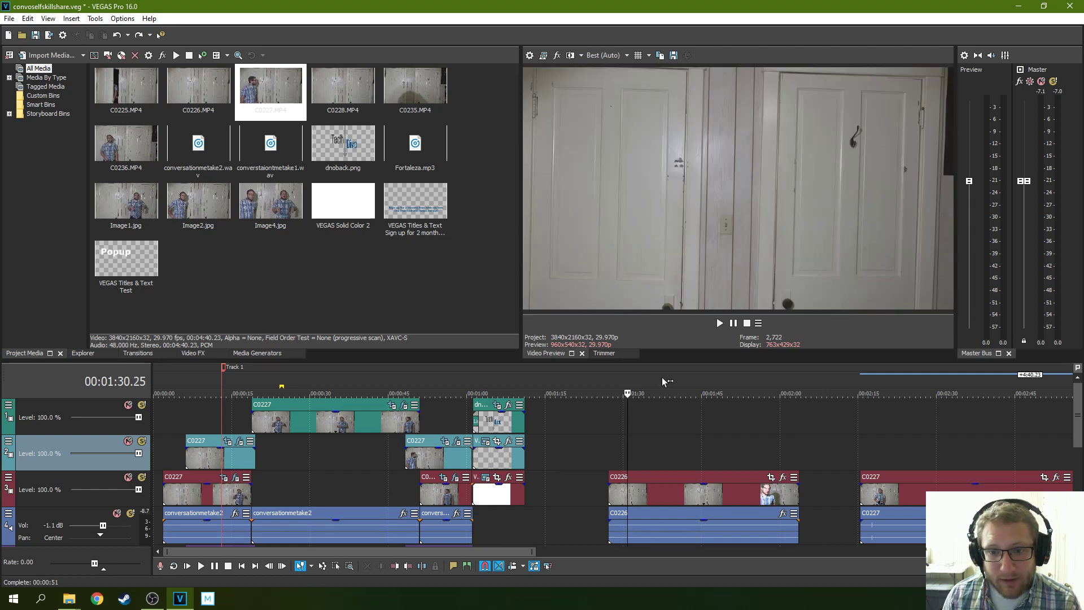
left_click(661, 378)
left_click(593, 380)
left_click(493, 380)
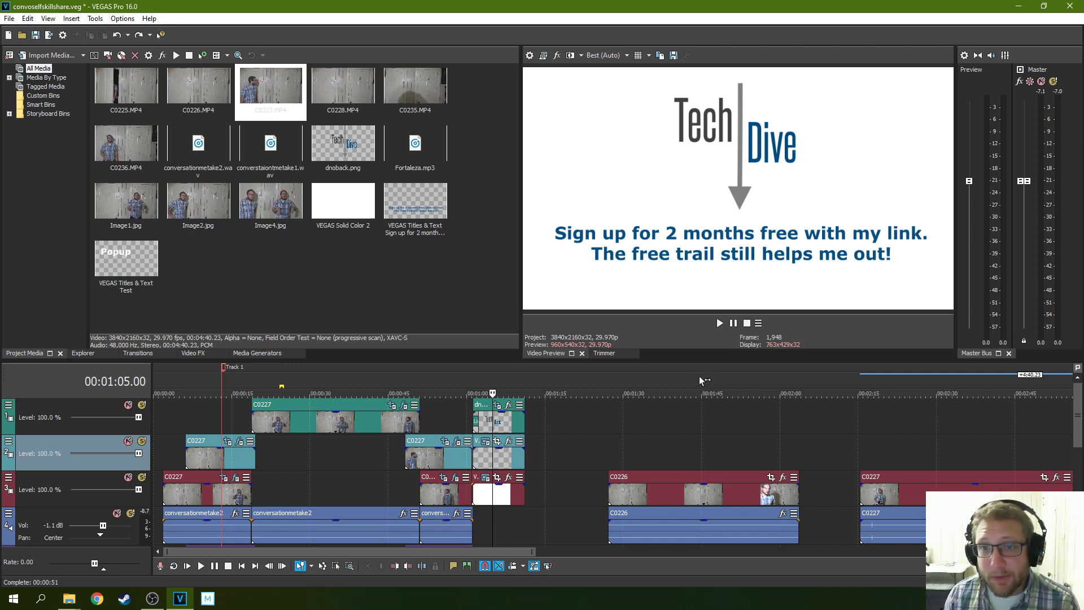
left_click(542, 382)
left_click(516, 382)
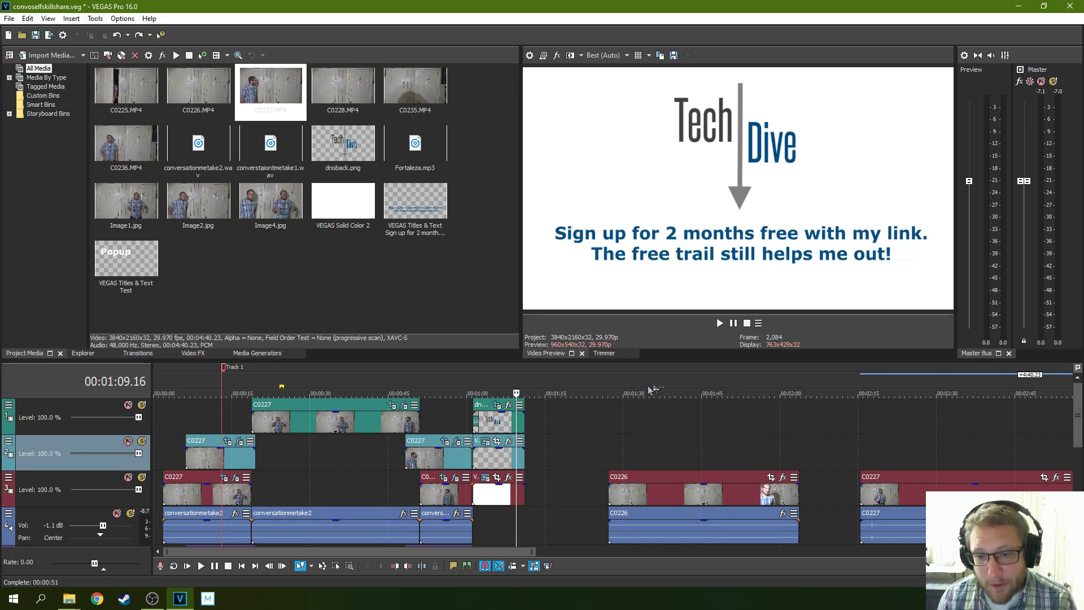
left_click(370, 384)
- Delete the C0226 video and audio events from track 3
left_click(230, 389)
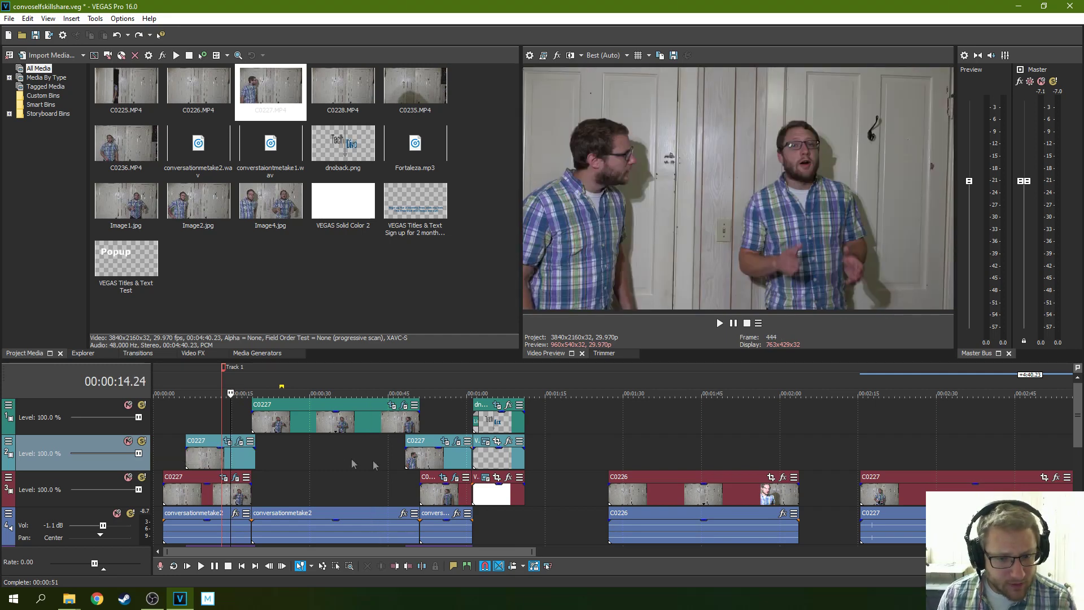
left_click(638, 495)
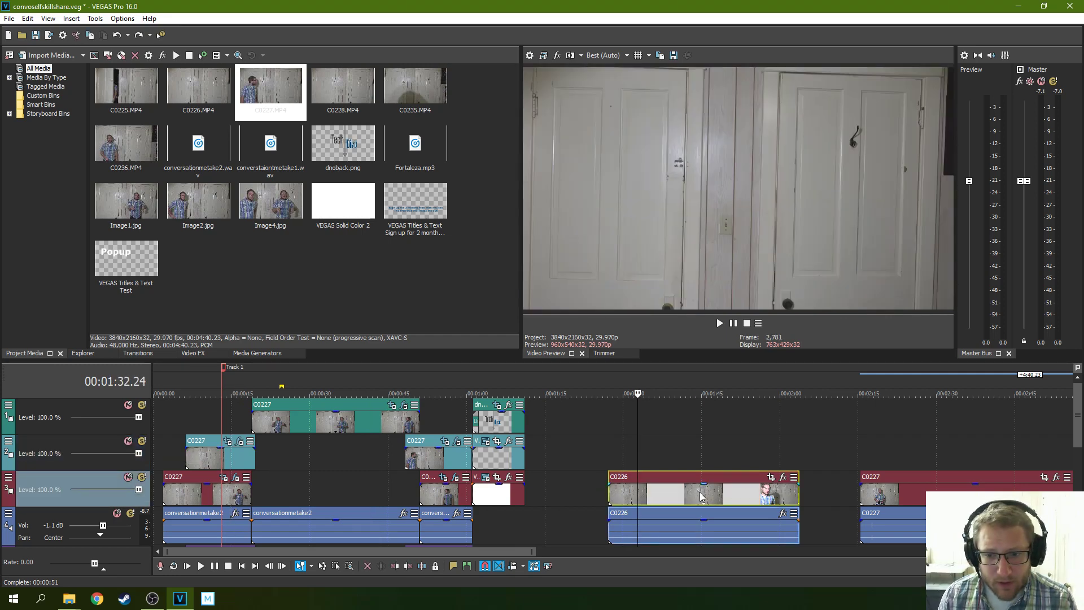
left_click(700, 495)
left_click(744, 495)
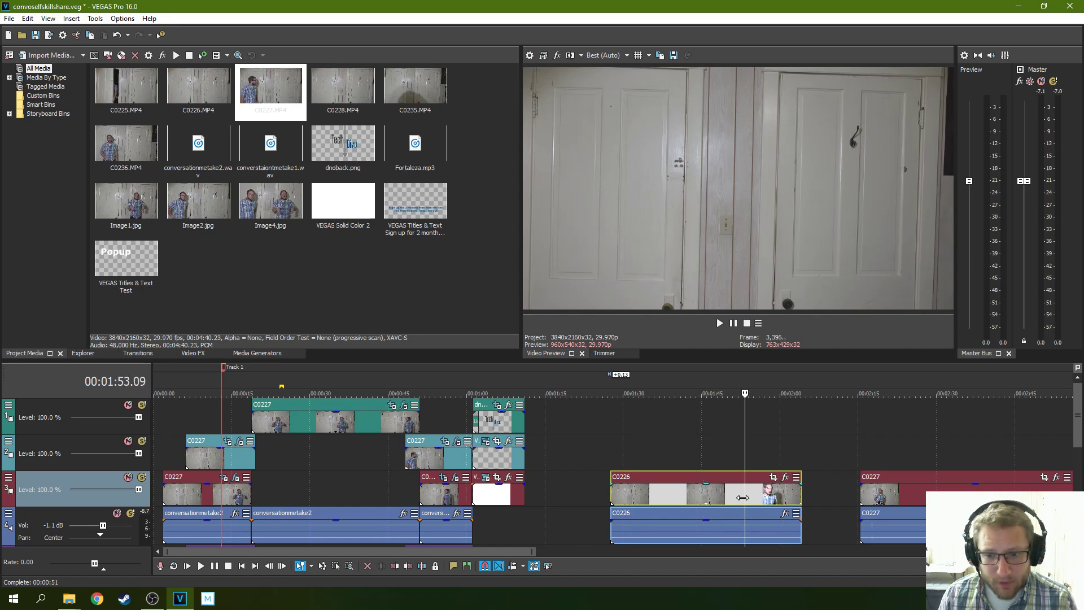
left_click(742, 499)
key("Delete")
- Slide C0227 left to close the gap, then drag it later to around 2:02
left_click_drag(888, 493, 731, 497)
left_click(744, 496)
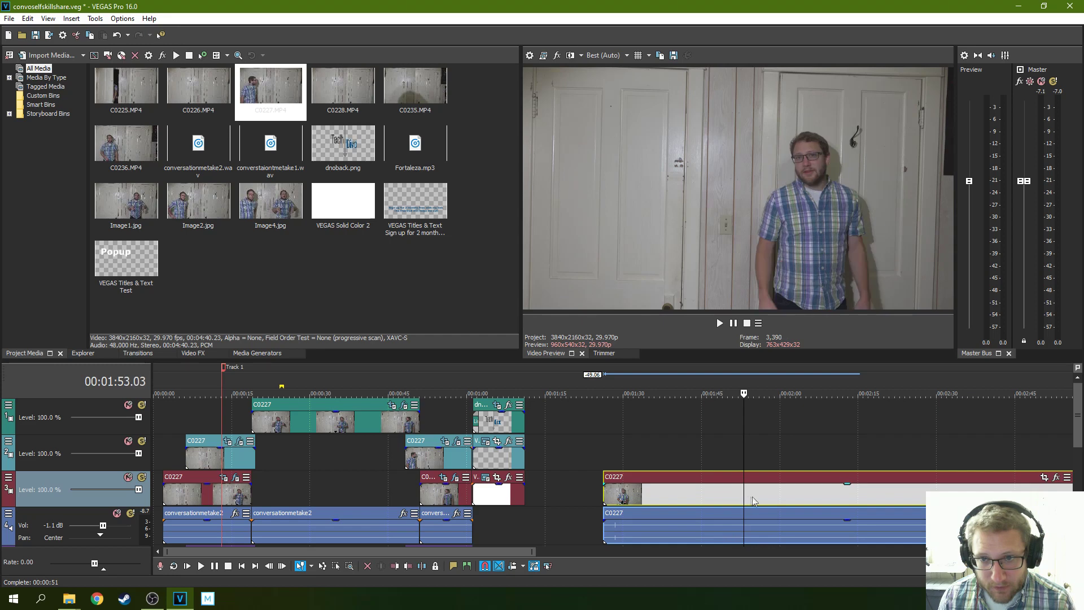
scroll(861, 494, "down", 2)
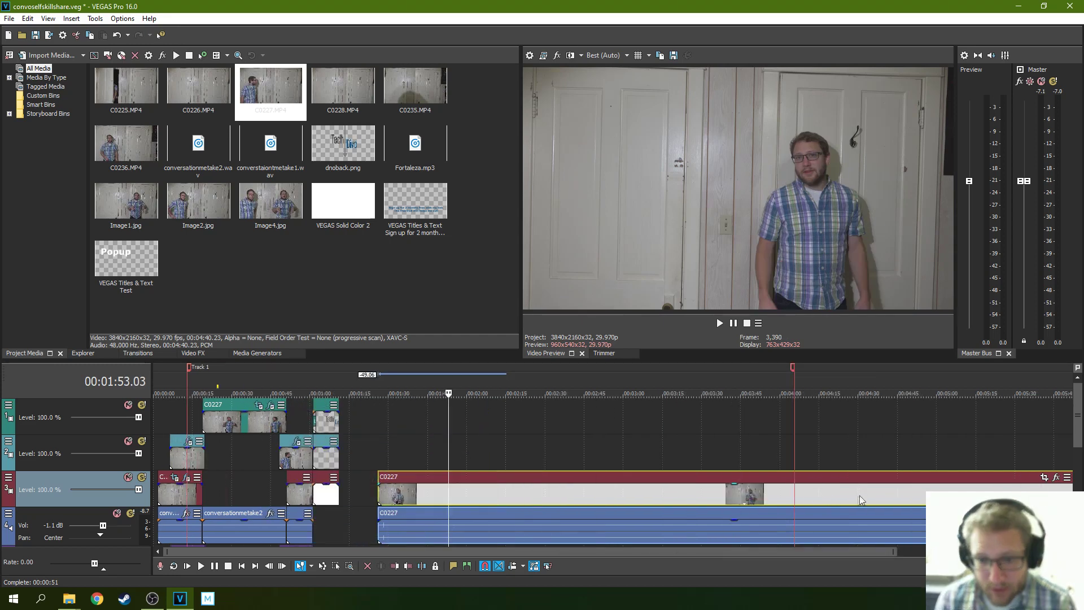
left_click(699, 498)
left_click(416, 498)
left_click(473, 497)
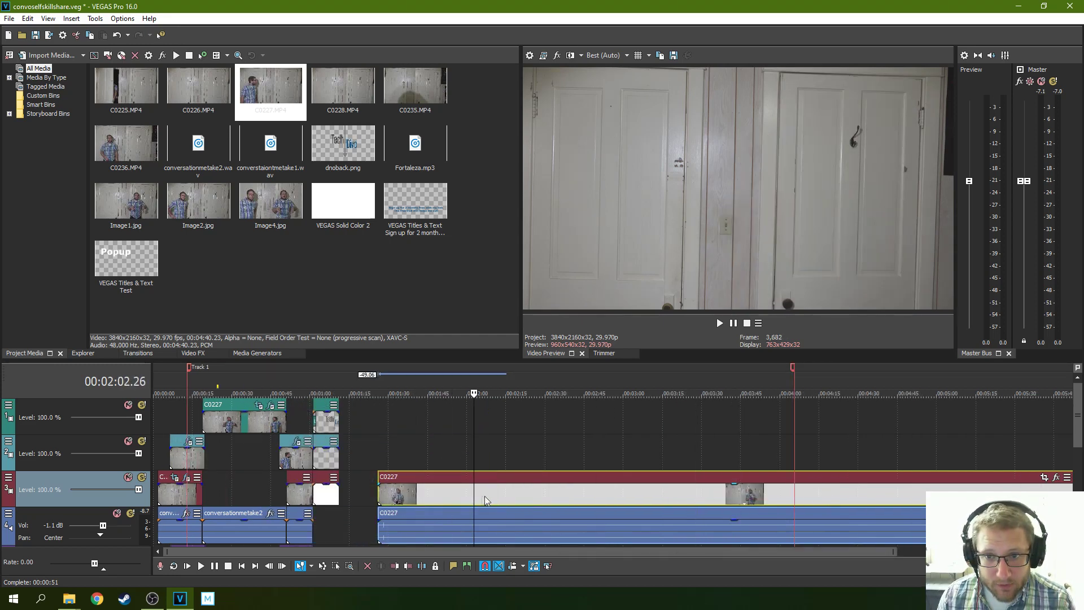
left_click_drag(380, 496, 697, 514)
- Move C0227 to start near 2:00 and split it at about 3:27
left_click_drag(887, 517, 644, 496)
left_click(642, 497)
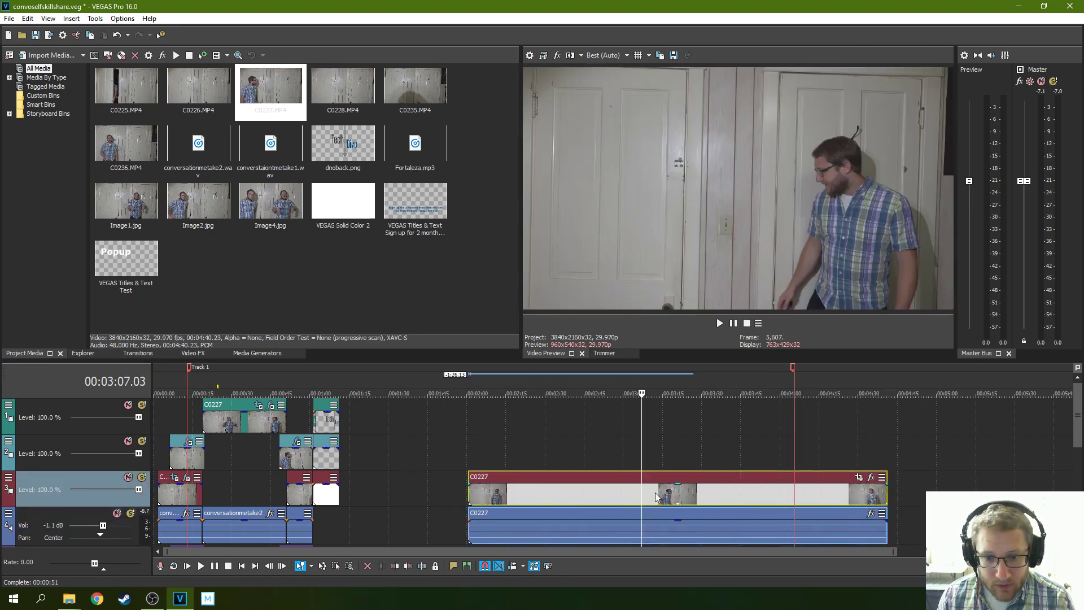
left_click(654, 497)
left_click(696, 496)
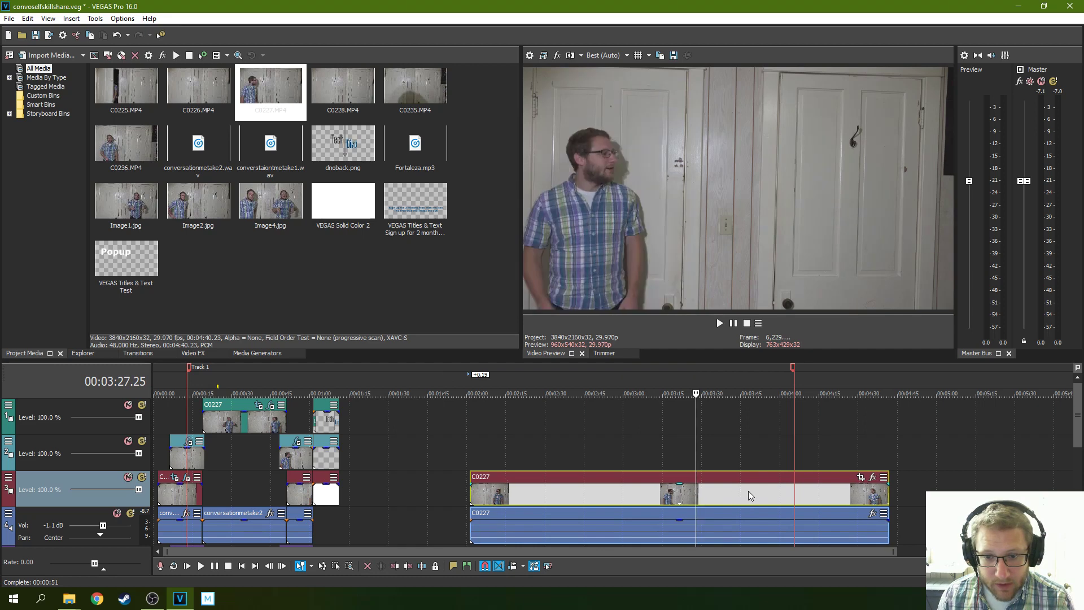
key("s")
- Stack the second half on Track 2, its audio on a new track, aligned near 2:03
left_click_drag(750, 477, 602, 442)
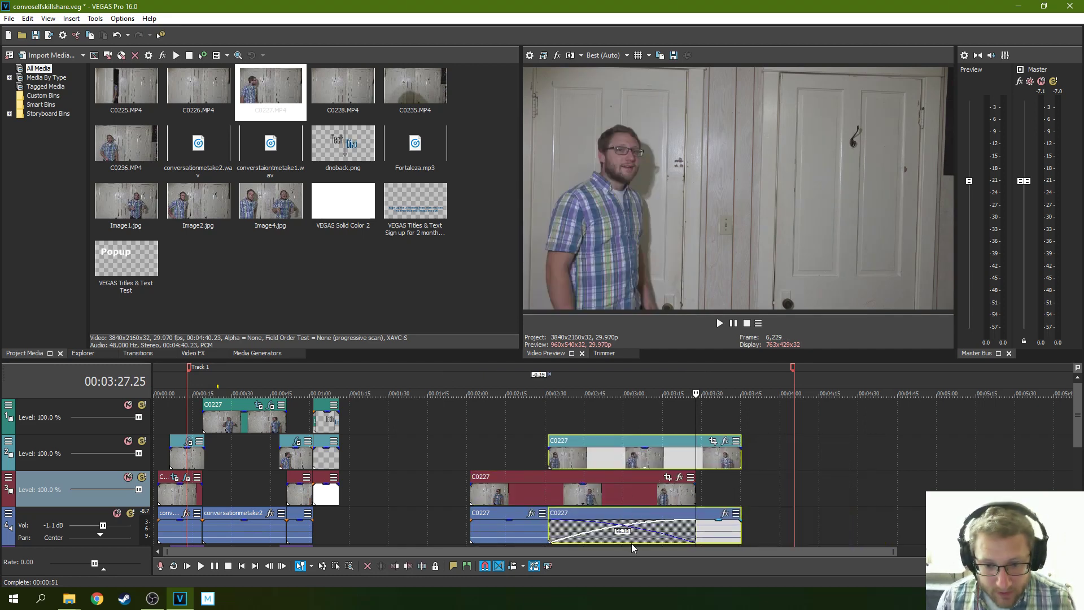
left_click_drag(632, 546, 627, 547)
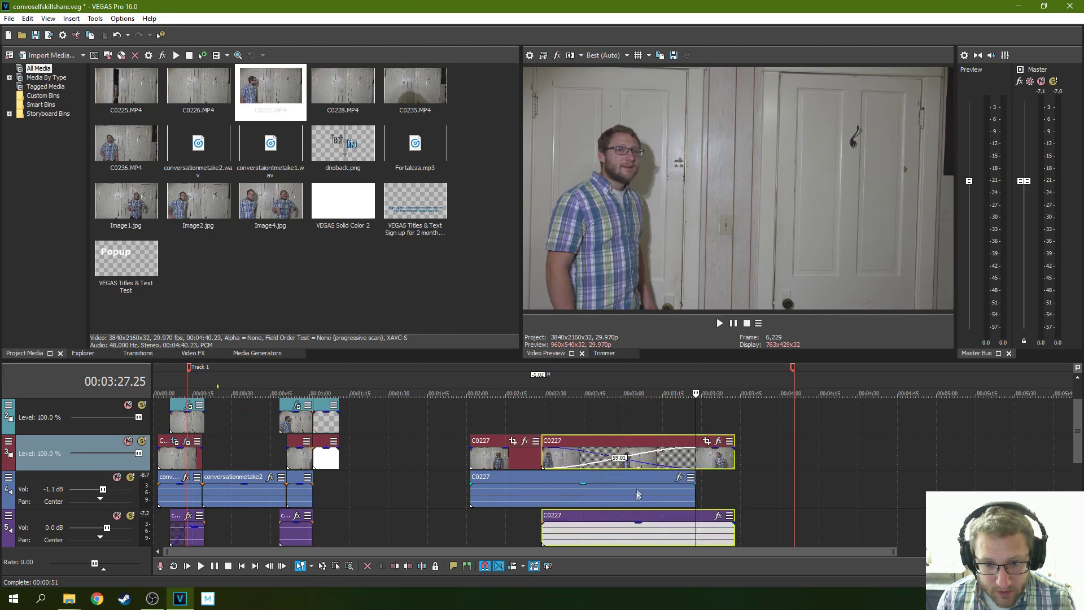
left_click(647, 446)
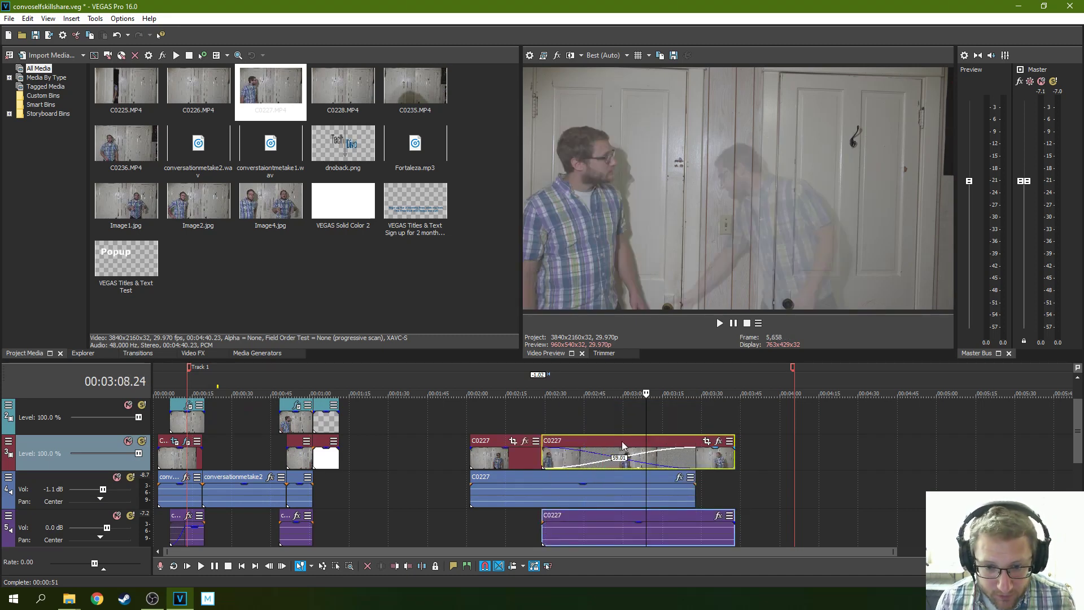
left_click_drag(619, 446, 617, 428)
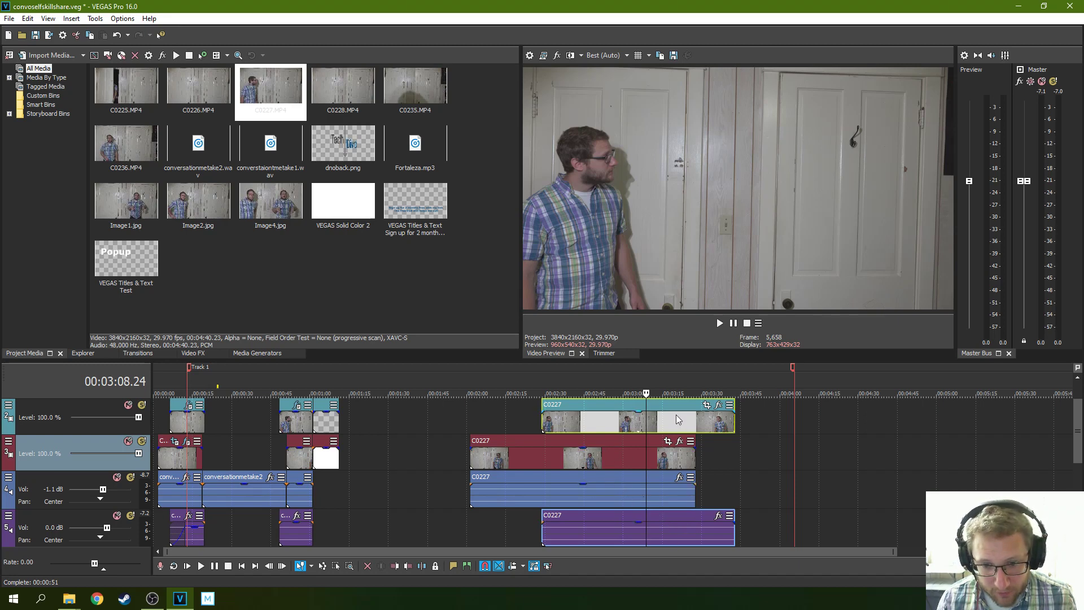
left_click_drag(666, 412, 616, 415)
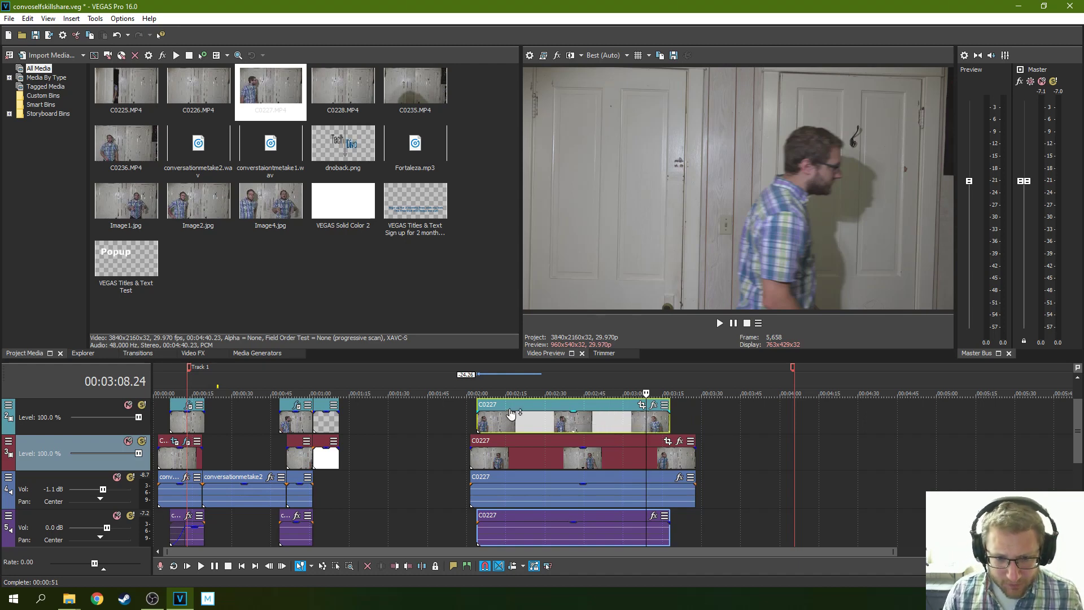
left_click_drag(511, 413, 504, 414)
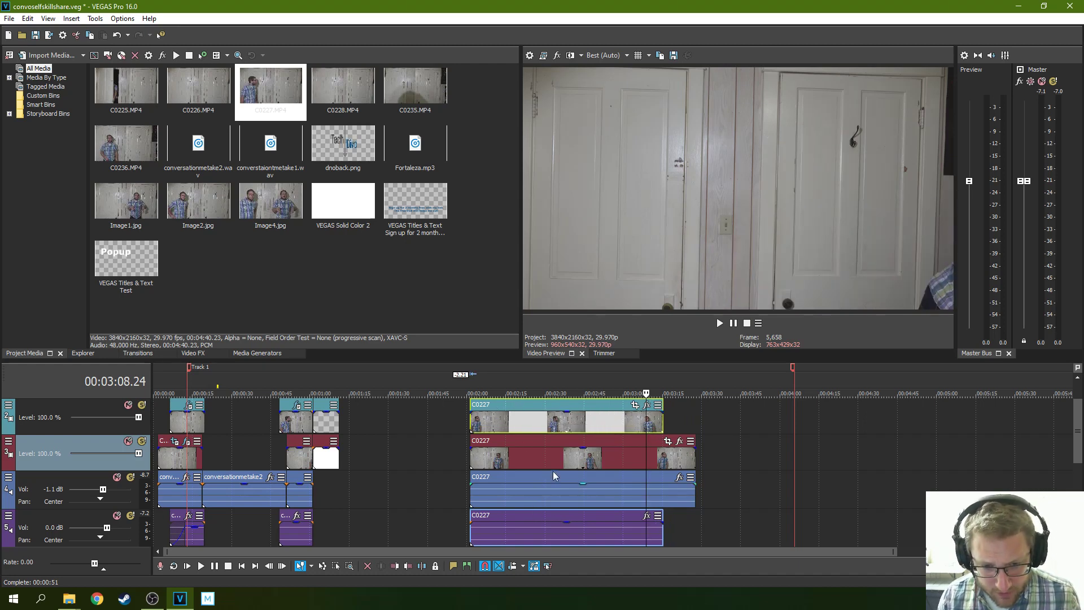
left_click_drag(508, 415, 515, 414)
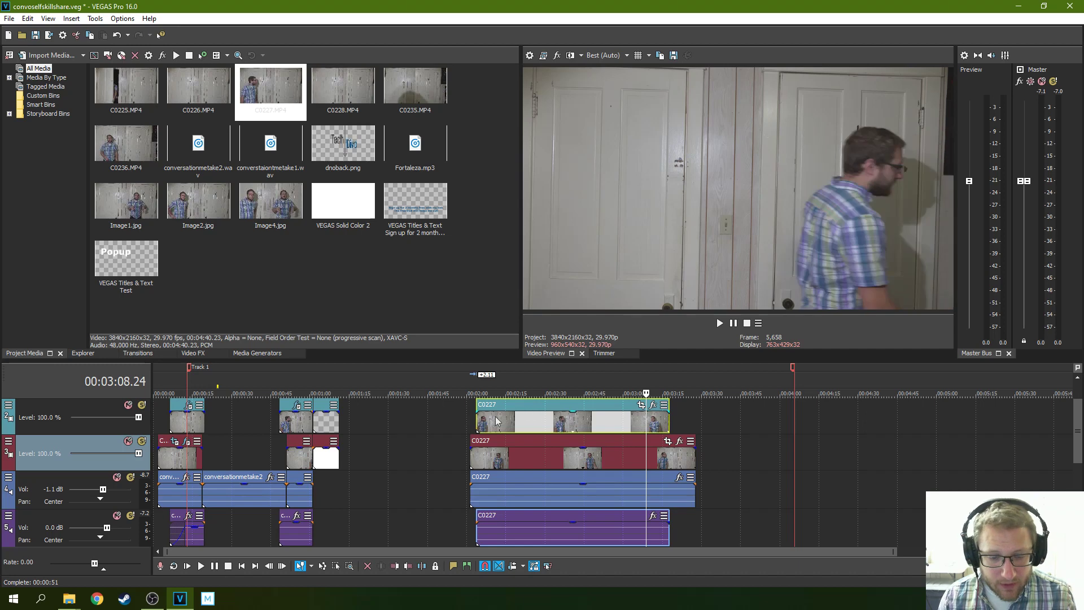
- Lower the upper C0227 clip's opacity to about 47% to ghost both takes
left_click(477, 424)
left_click(511, 425)
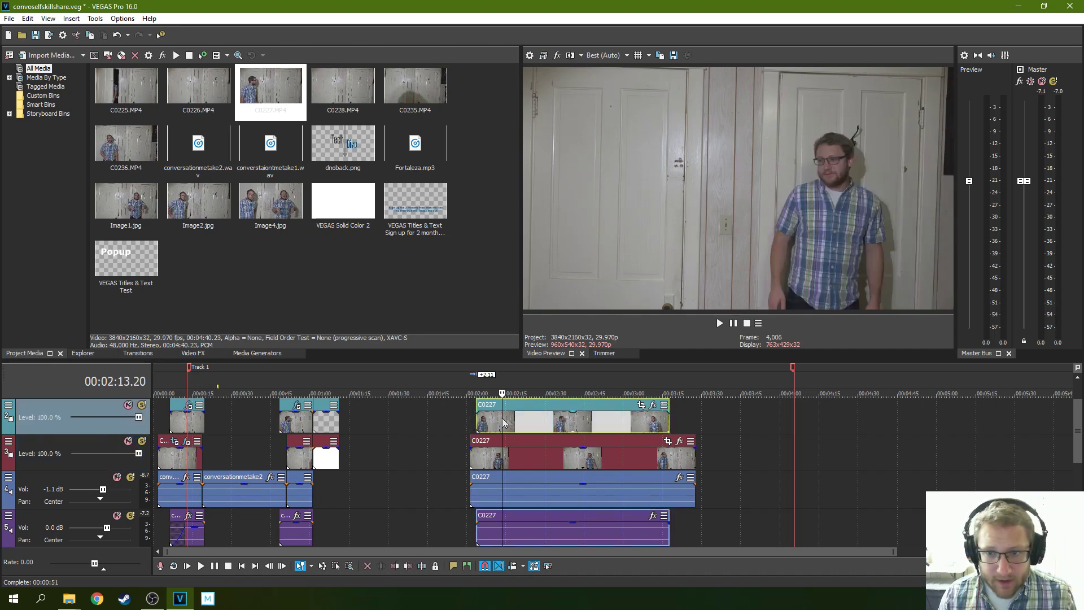
left_click(571, 424)
left_click(479, 424)
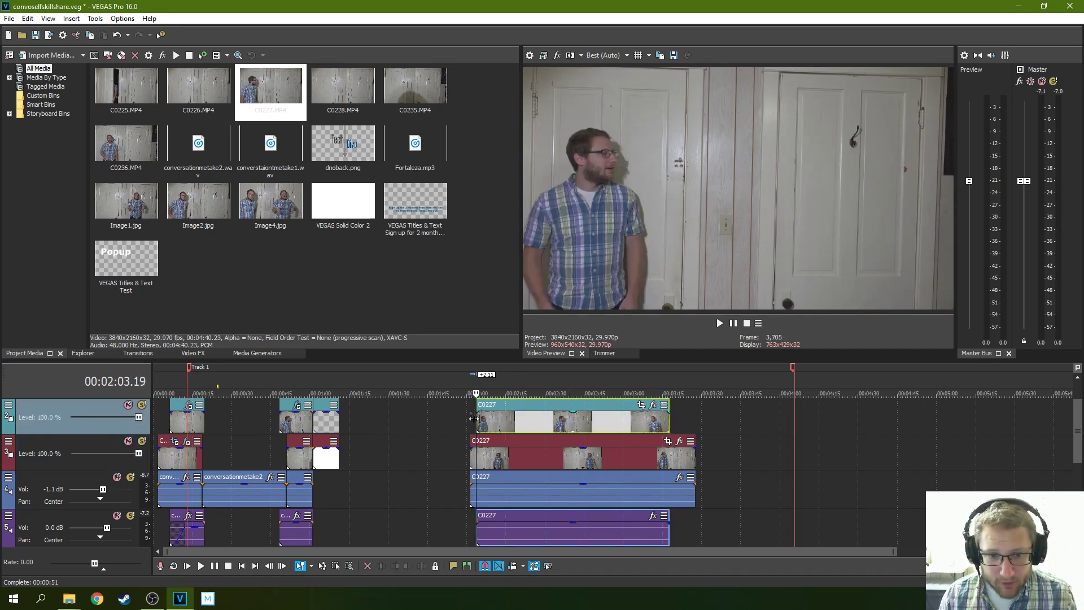
mouse_move(578, 416)
left_mouse_down()
mouse_move(576, 444)
mouse_move(577, 429)
left_mouse_up()
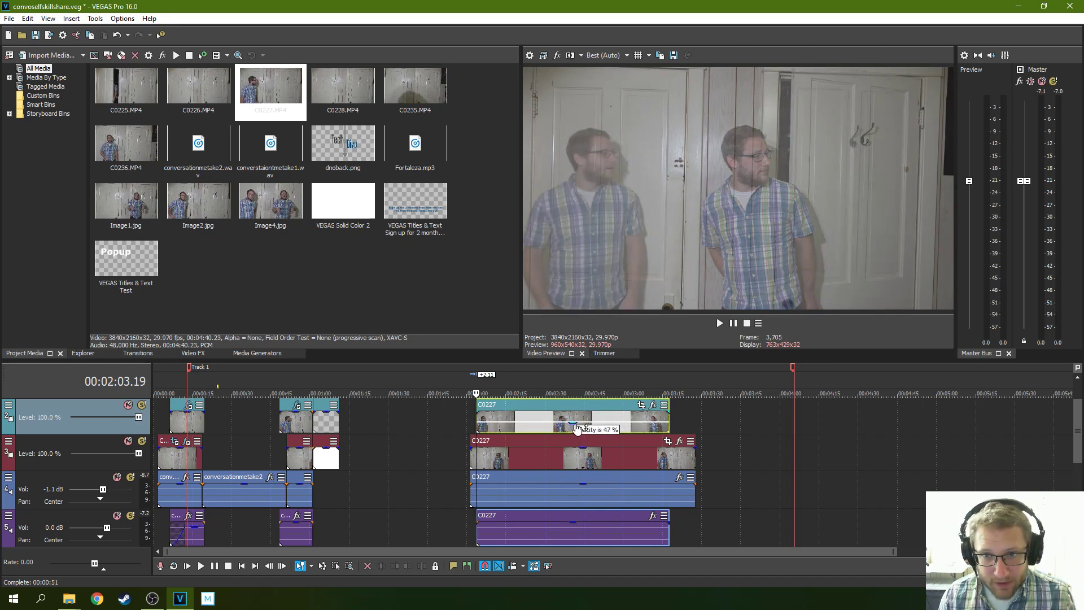
- Preview the overlap from 2:24, move the upper C0227 later, and add C0226 near 3:40
left_click(532, 418)
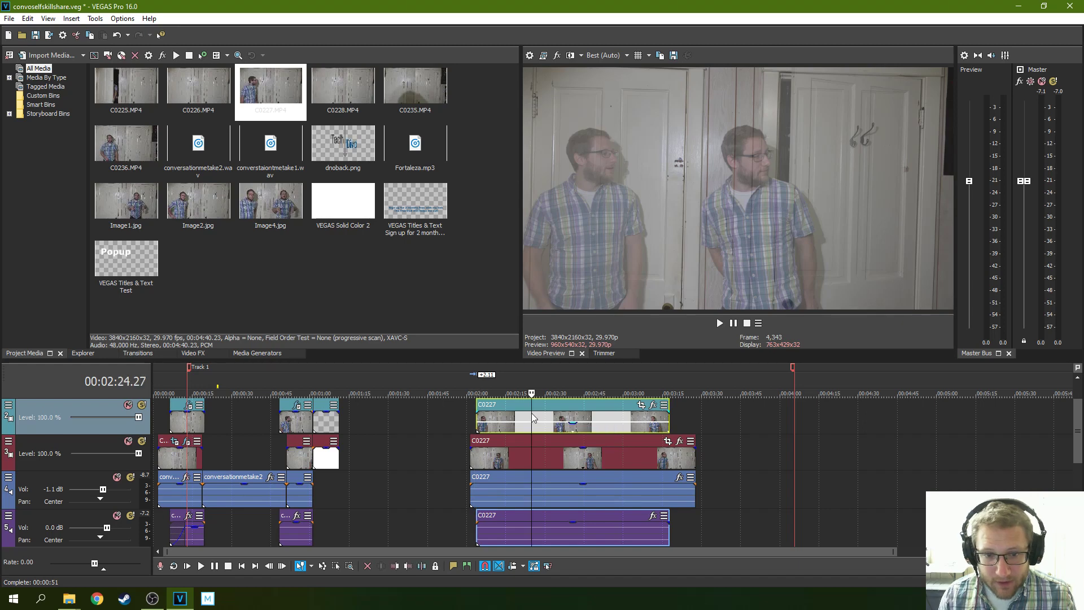
left_click(719, 323)
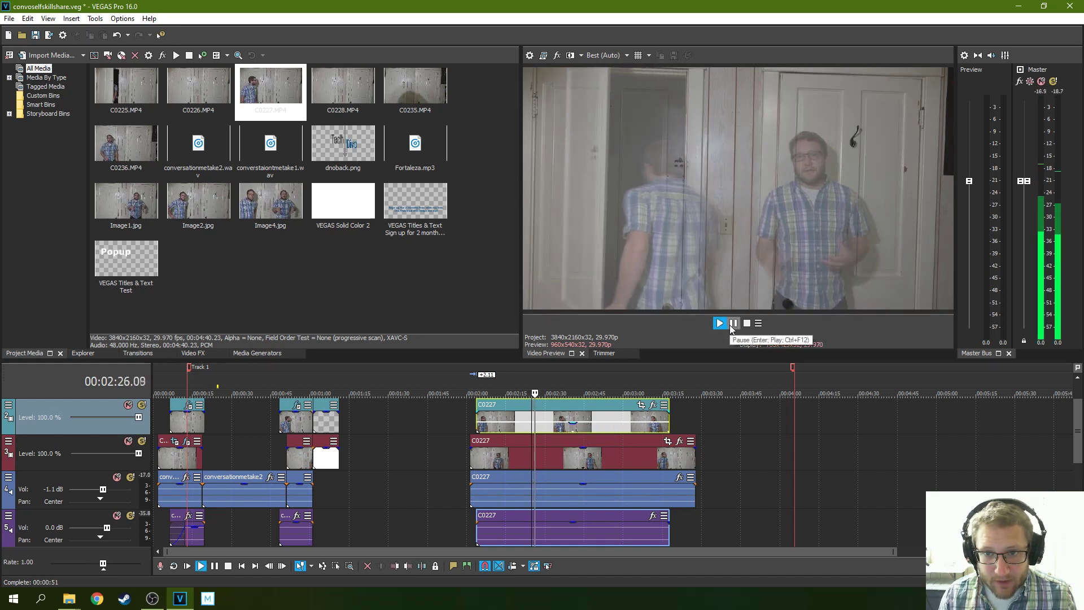
left_click(733, 324)
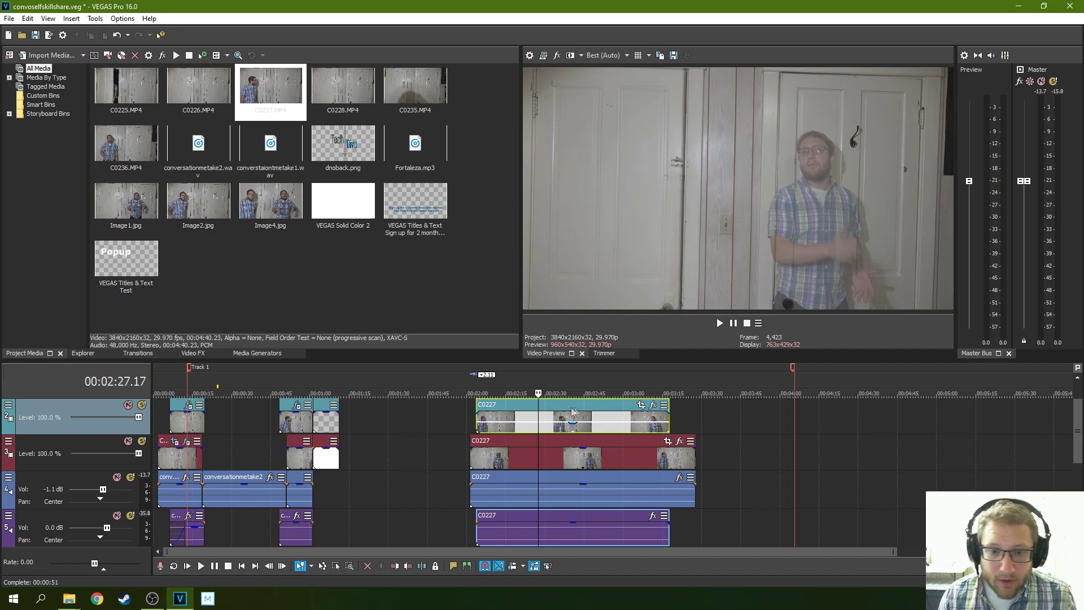
left_click_drag(576, 429, 816, 412)
left_click_drag(198, 90, 767, 452)
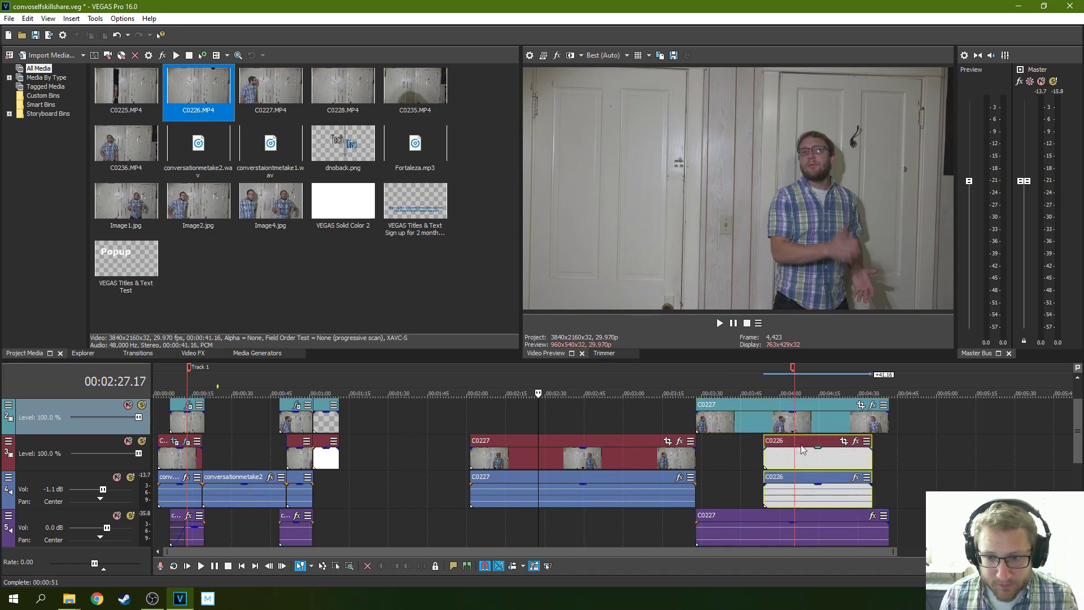
- Raise the upper clip's opacity to 94%, trim its start to about 4:00, add a fade-in
left_click(800, 414)
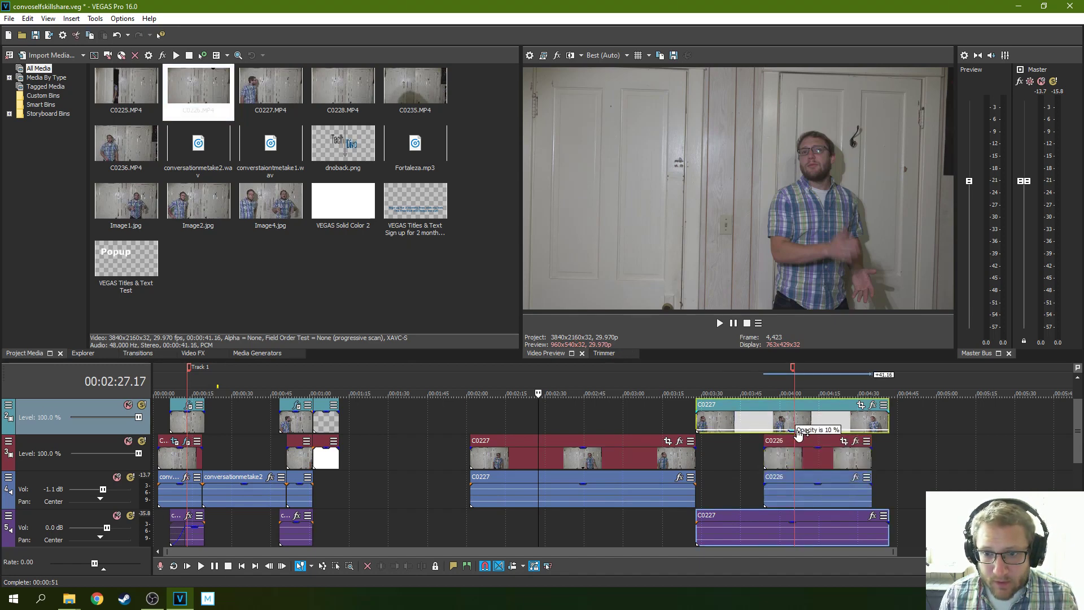
left_click(826, 451)
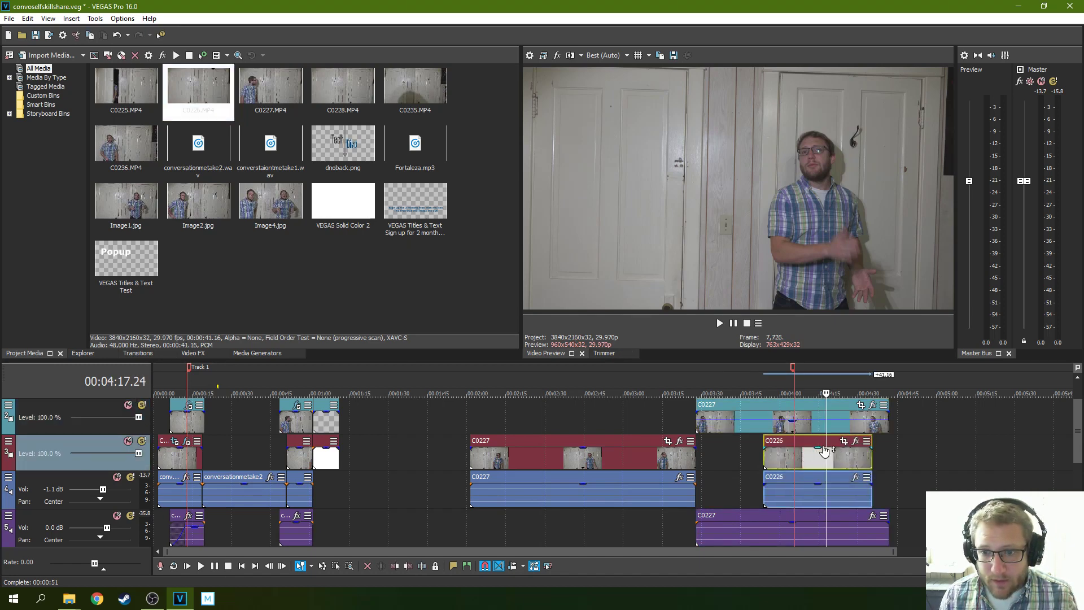
left_click_drag(796, 426, 795, 428)
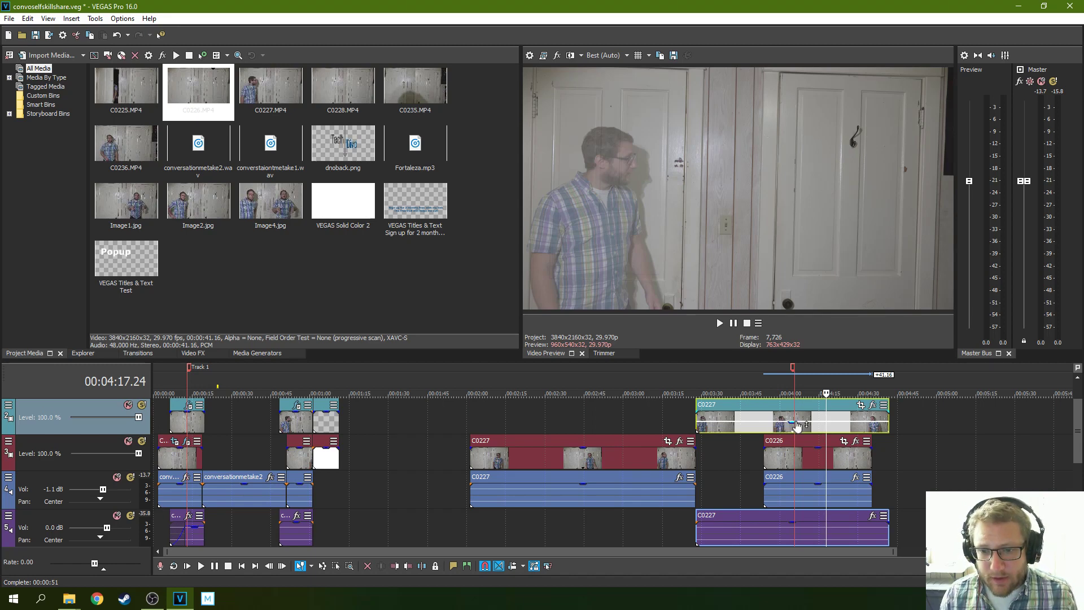
left_click_drag(796, 427, 793, 412)
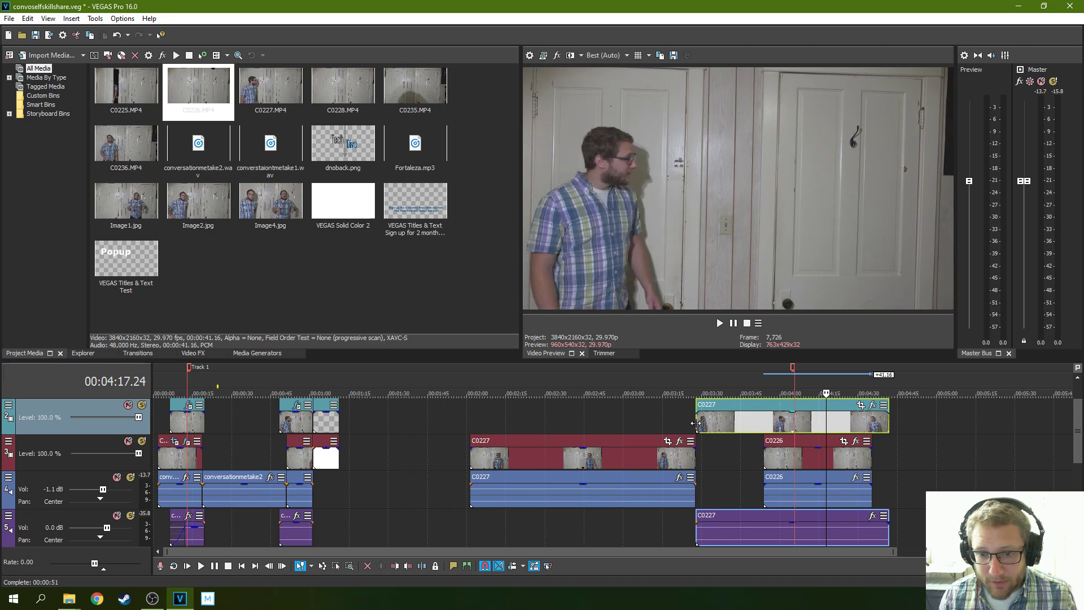
left_click_drag(695, 424, 793, 402)
left_click(772, 421)
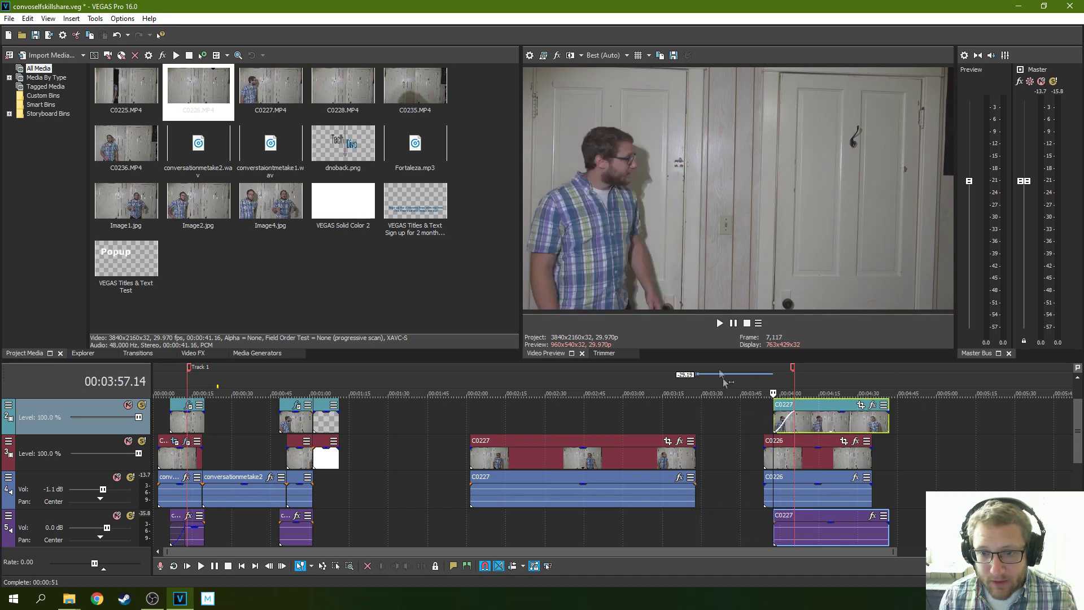
- Drag the upper C0227 clip's fade-in back to zero and replay from its start
left_click(719, 324)
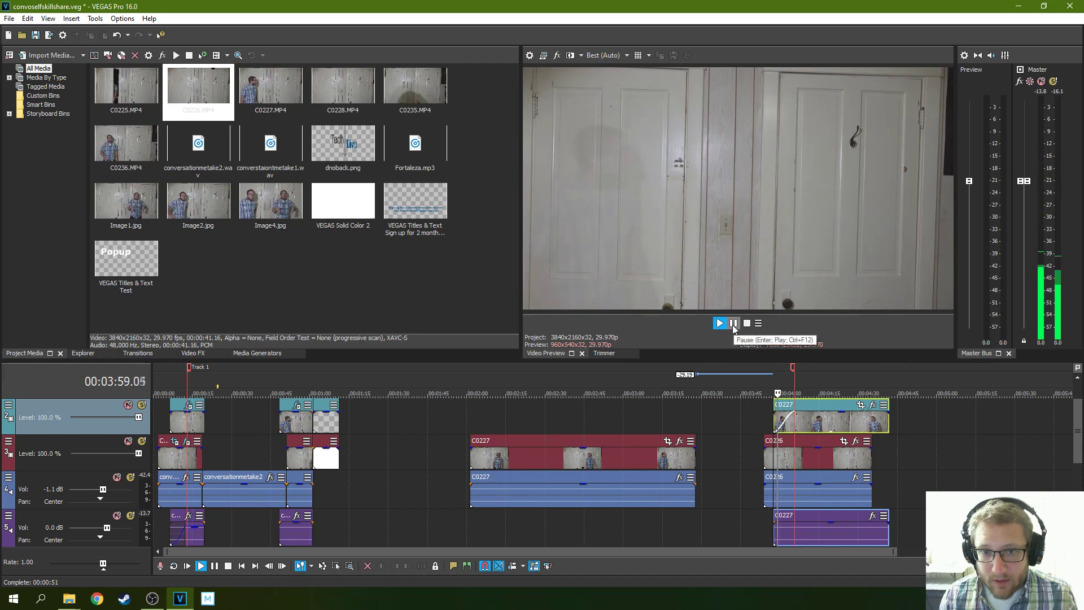
left_click(733, 324)
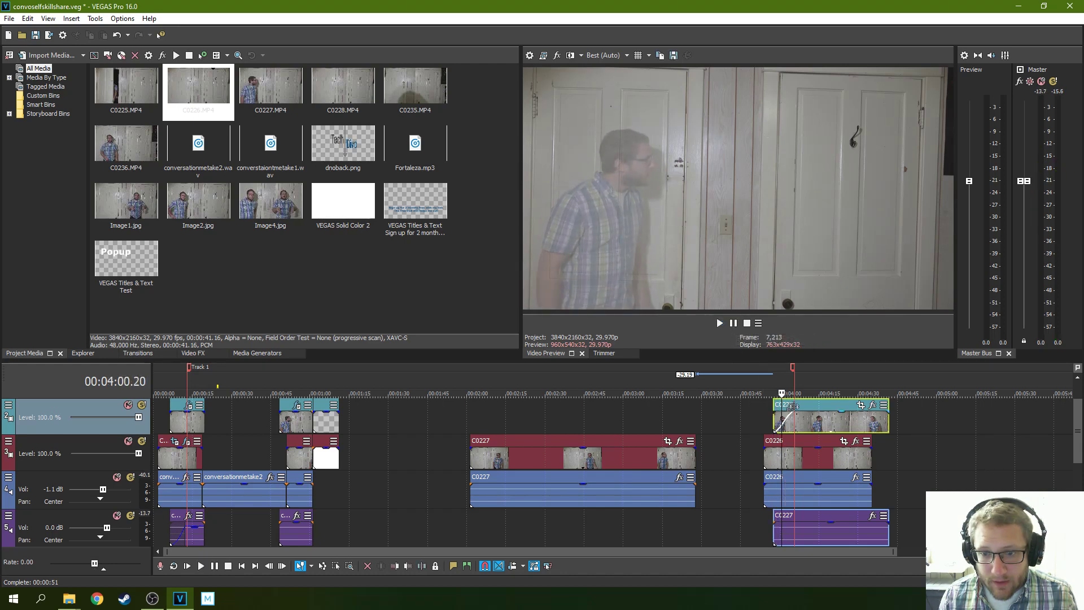
left_click_drag(790, 405, 774, 404)
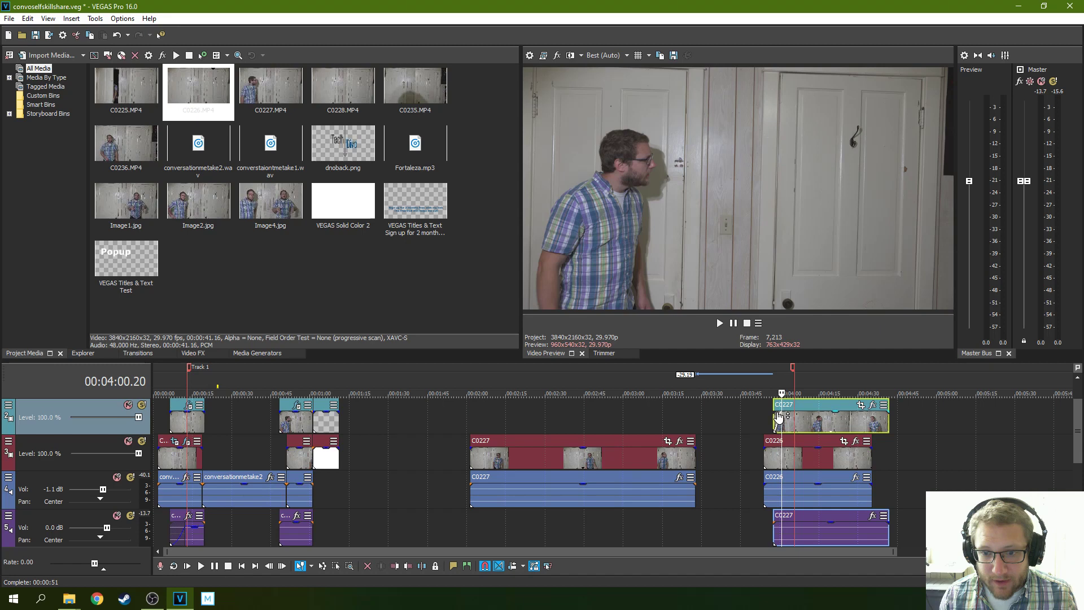
left_click(775, 418)
left_click(719, 322)
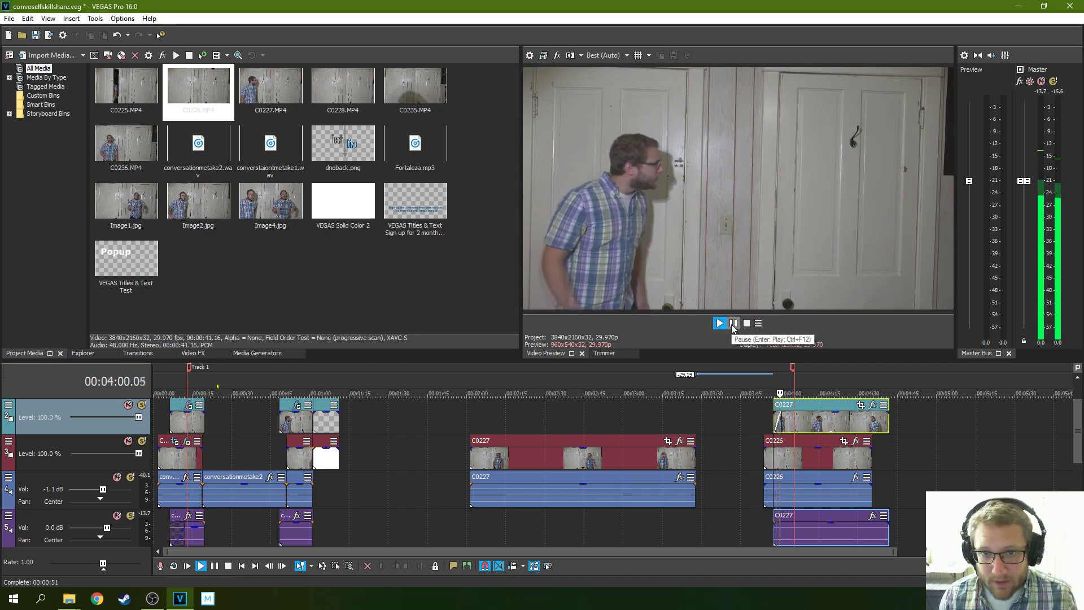
left_click(733, 323)
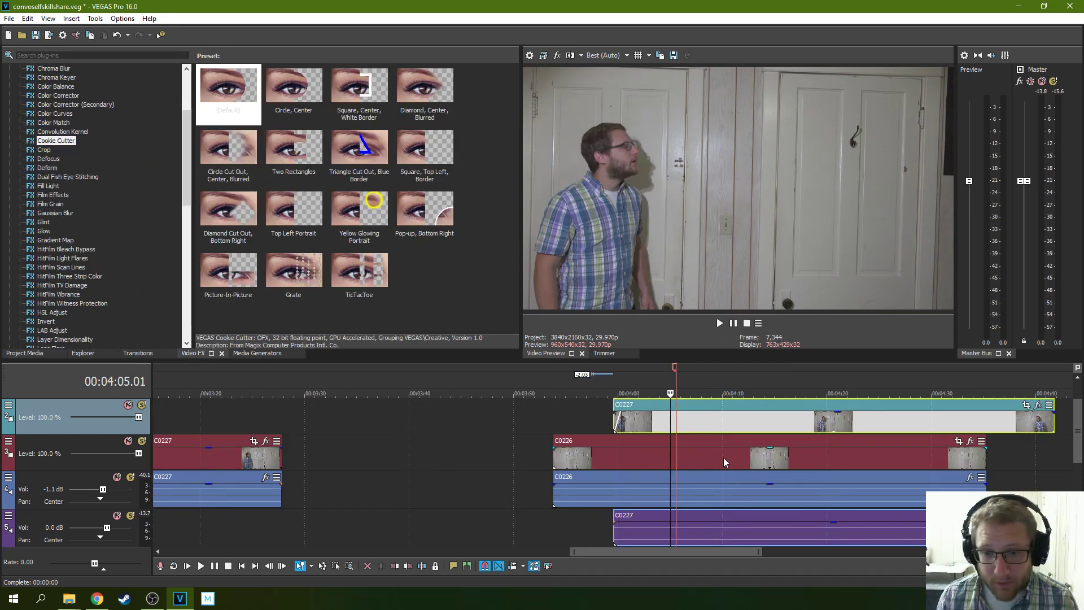
- Delete the C0226 video and audio clips from tracks 3–4
left_click(716, 444)
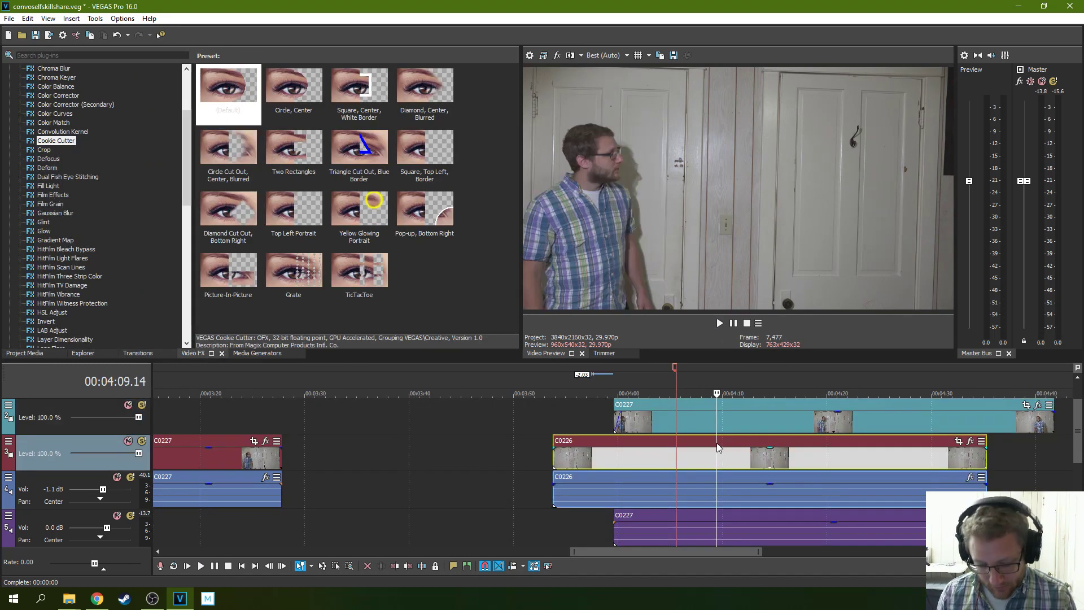
key("Delete")
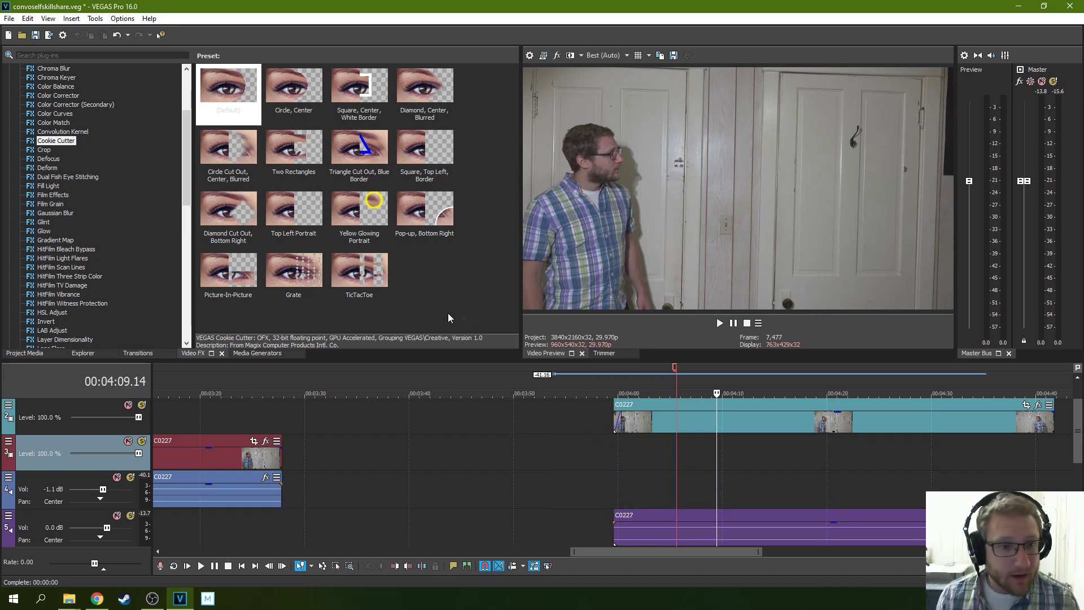
key("alt+1")
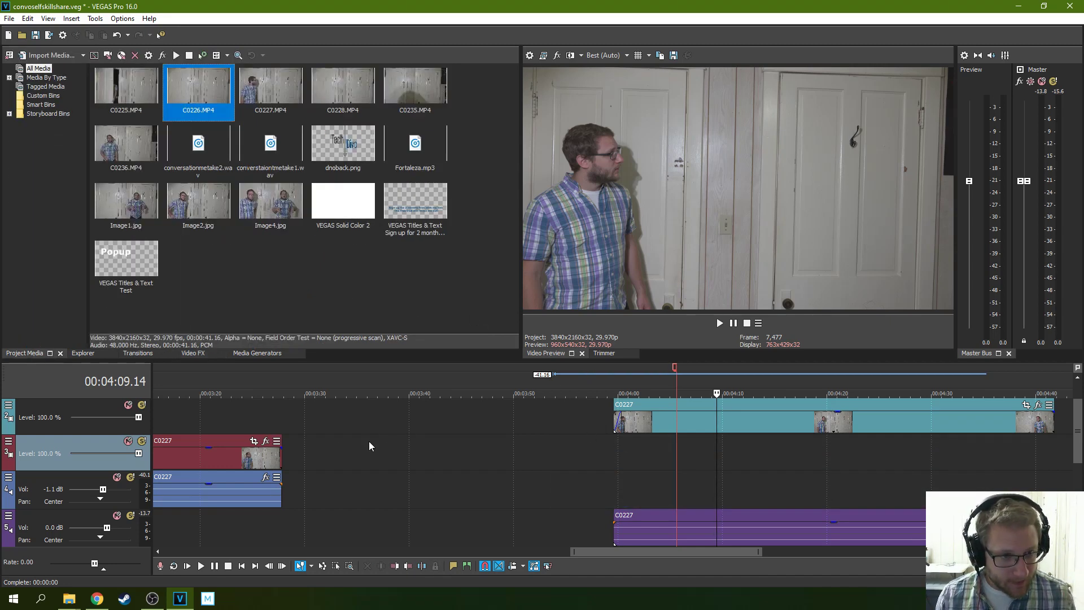
scroll(395, 444, "down", 5)
- Move the lower C0227 clips under the top clip and trim both edges to match
left_click(672, 424)
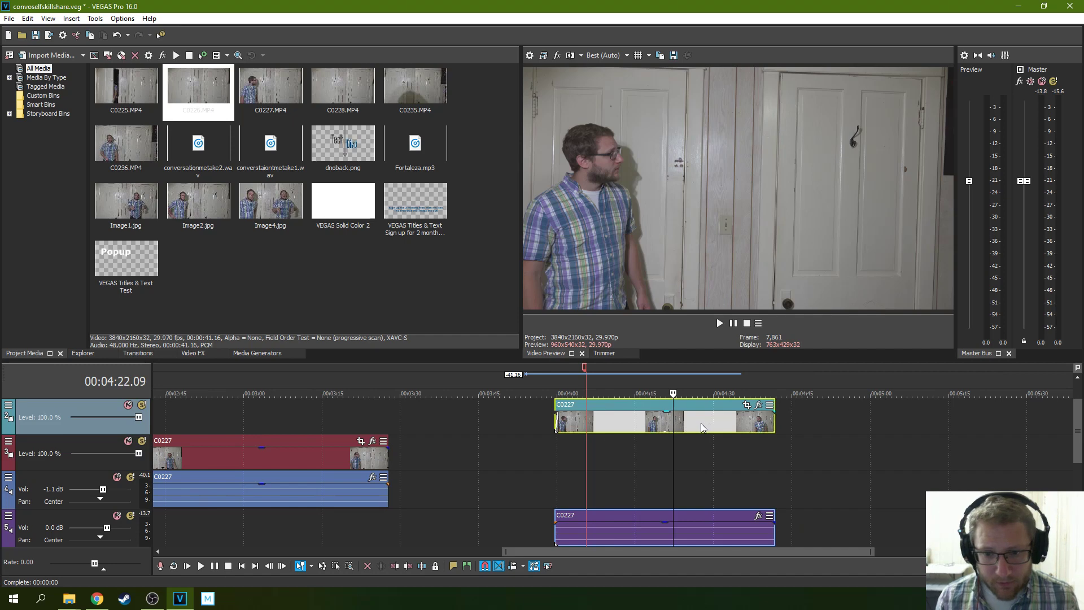
left_click(723, 422)
left_click(757, 422)
left_click_drag(583, 424, 580, 423)
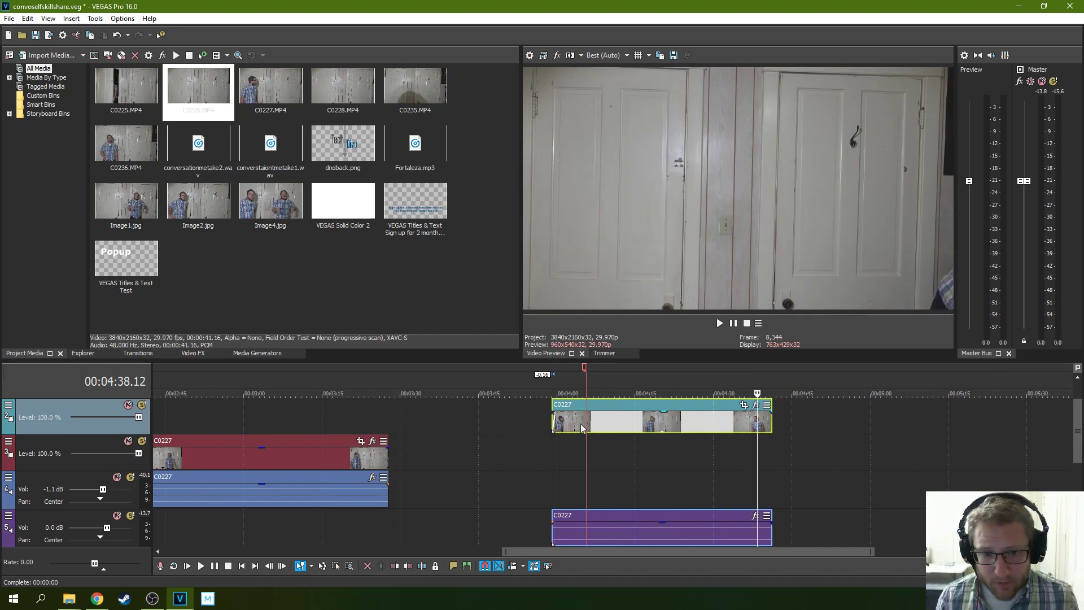
left_click_drag(272, 451, 775, 459)
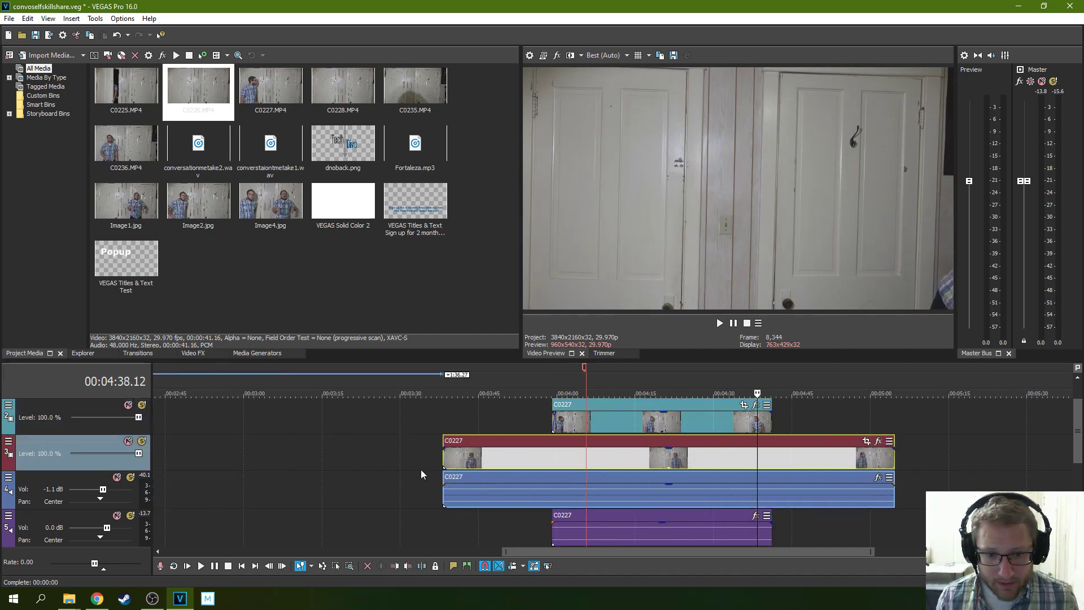
left_click_drag(441, 460, 552, 460)
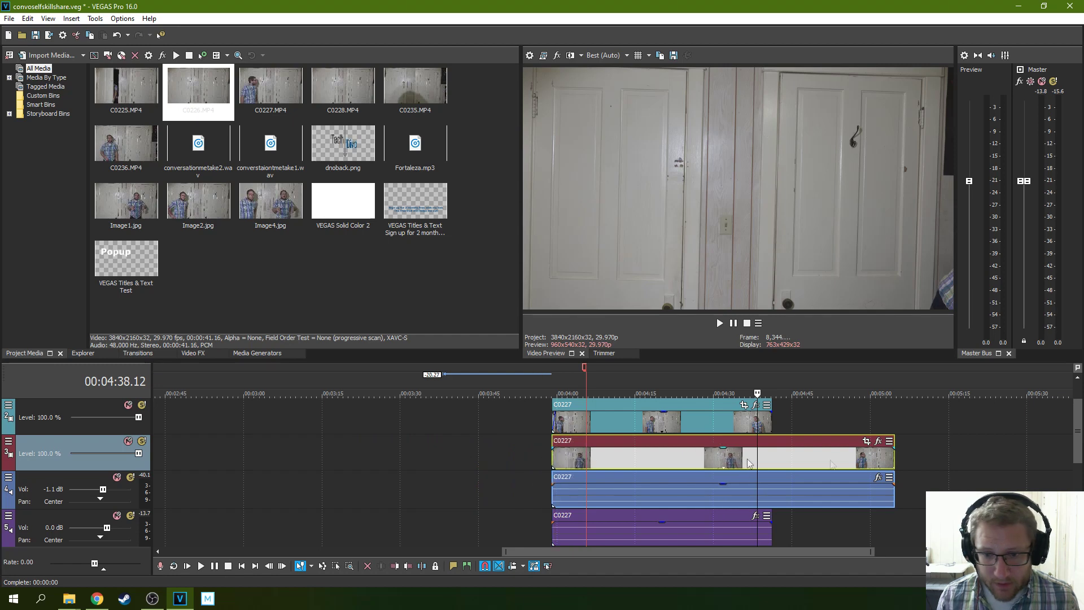
left_click_drag(889, 465, 771, 459)
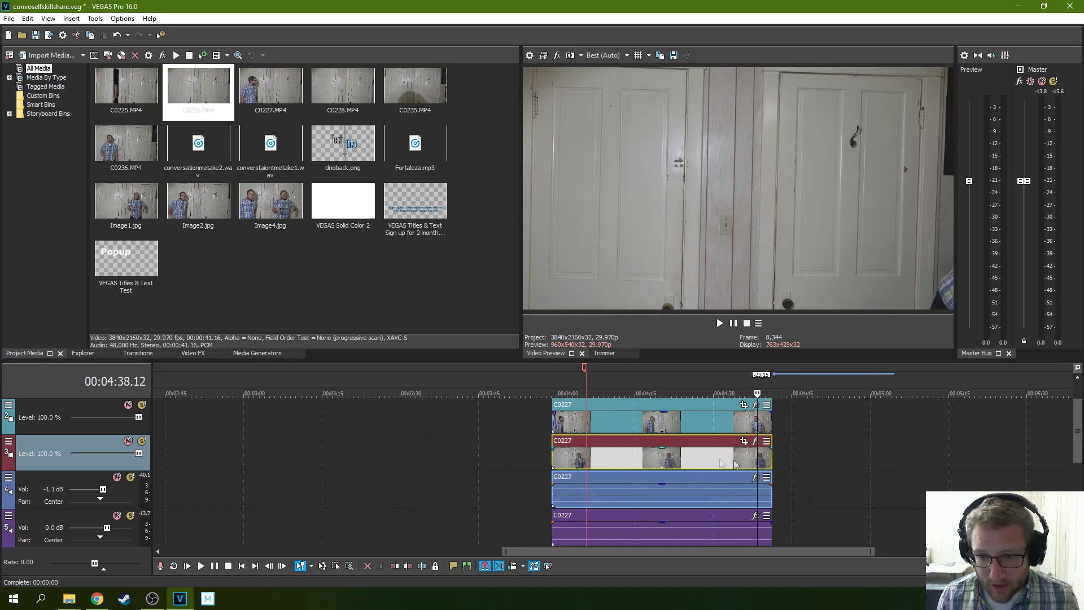
- Park the playhead at 00:04:29.03 and bring up the Video FX plug-in list
left_click(677, 458)
left_click(625, 459)
left_click(663, 422)
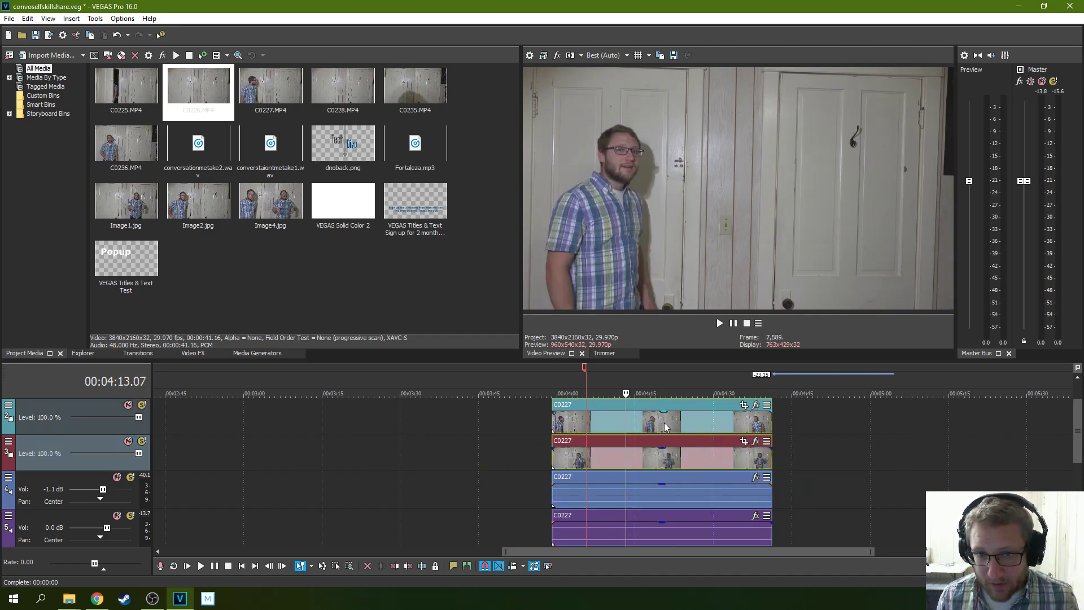
left_click(708, 427)
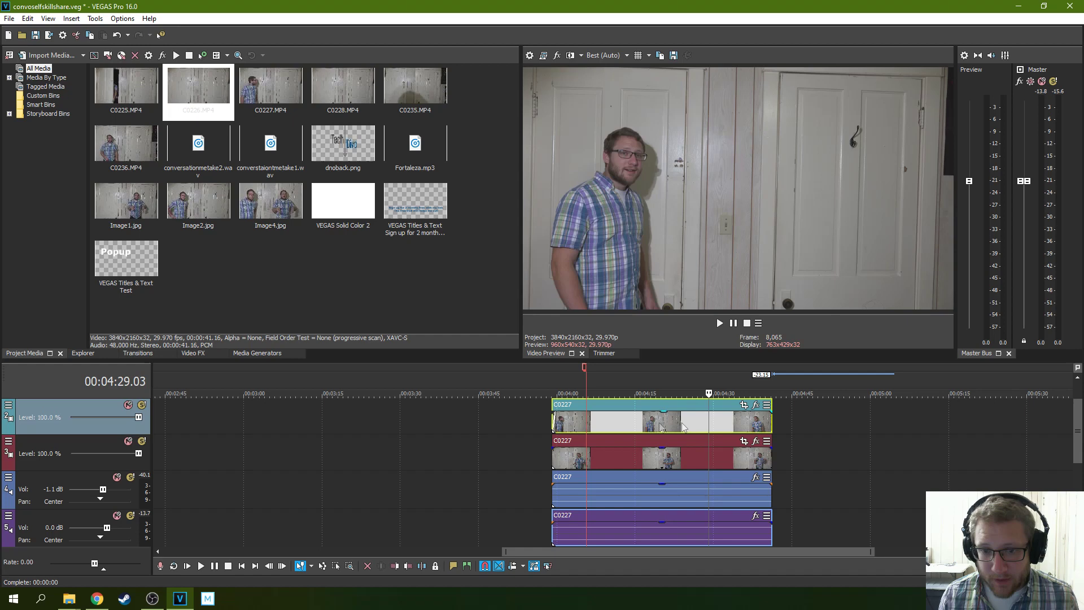
left_click(195, 353)
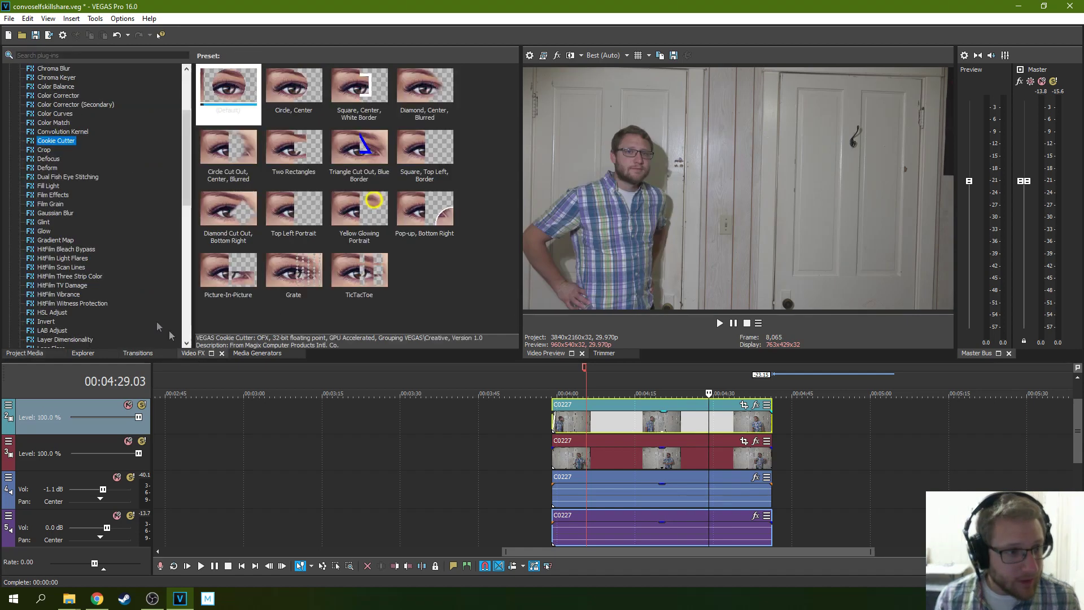
- Drop the (Default) Cookie Cutter preset onto the lower C0227 clip, showing Circle and 'Cut away all but section'
left_click(50, 150)
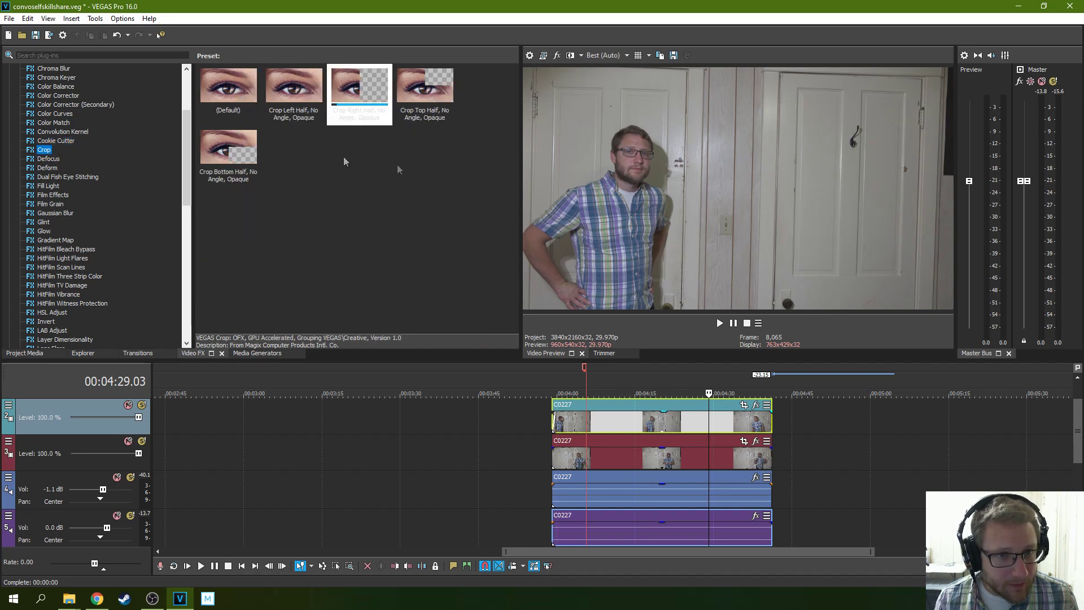
left_click(55, 140)
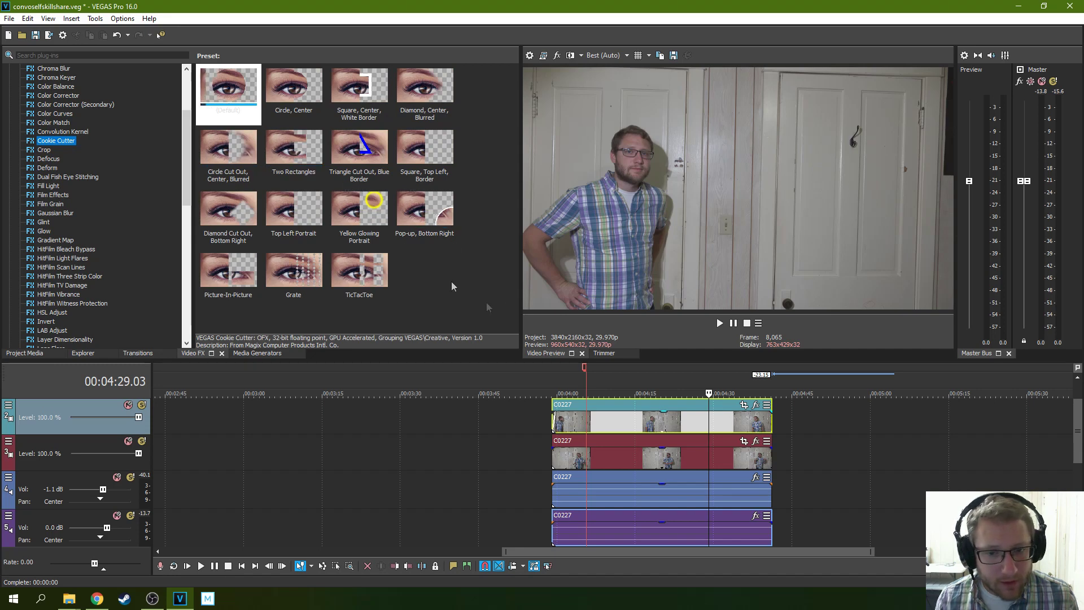
left_click_drag(229, 102, 647, 410)
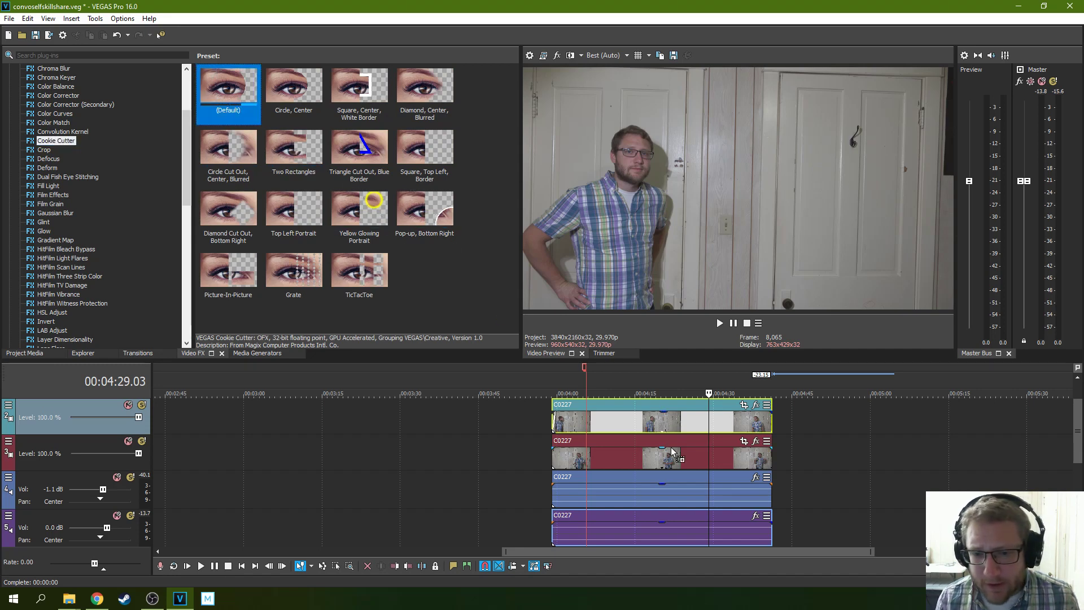
left_click_drag(671, 441, 666, 424)
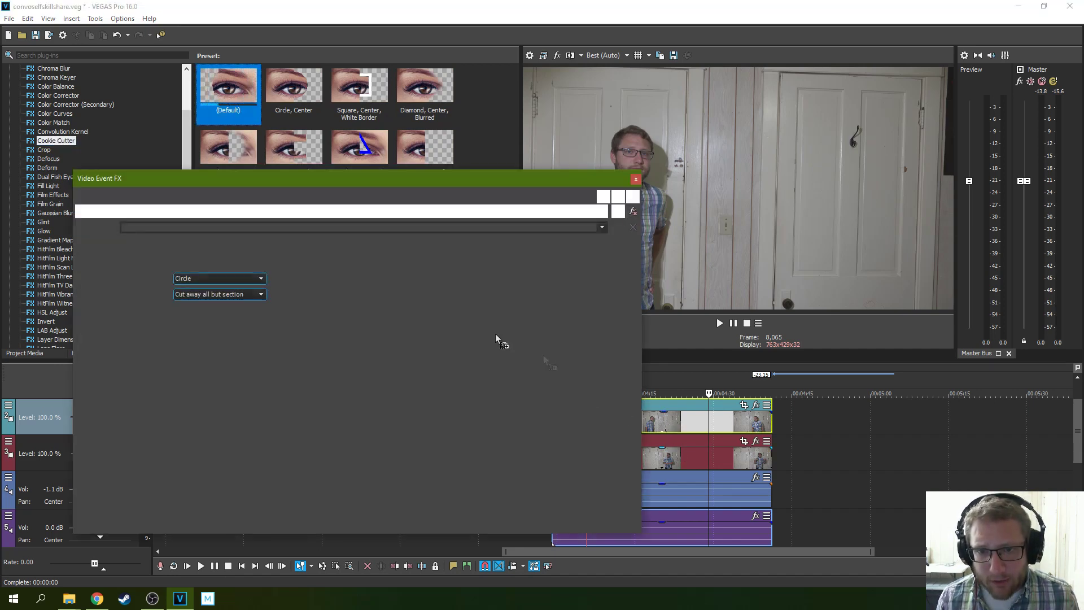
- Change the Cookie Cutter shape from Circle to Rectangle and shift it left and down
left_click_drag(363, 185, 566, 308)
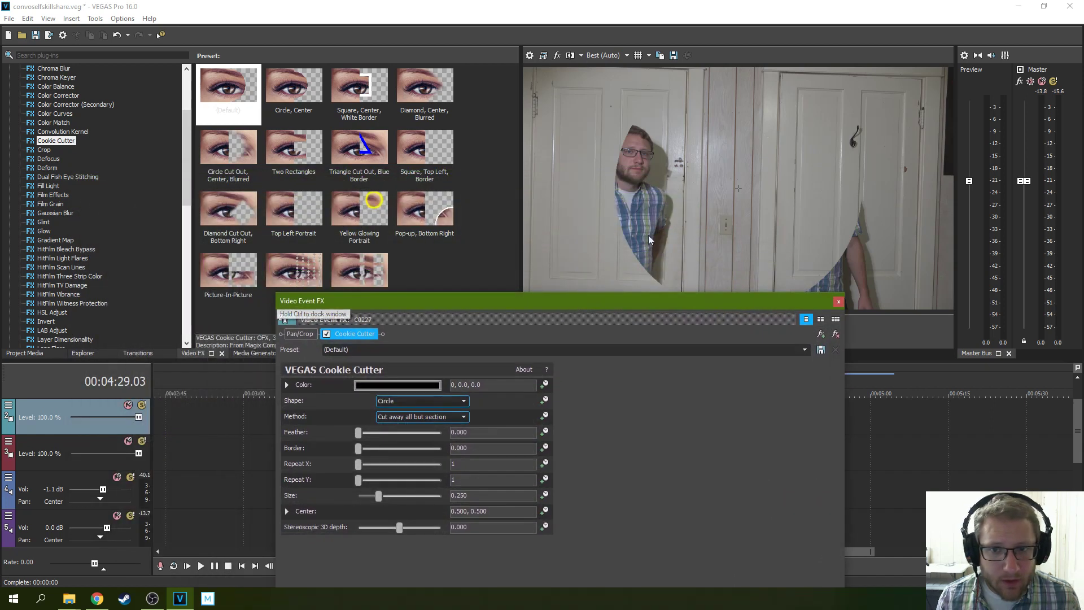
mouse_move(738, 190)
left_mouse_down()
mouse_move(797, 205)
mouse_move(624, 211)
mouse_move(726, 207)
left_mouse_up()
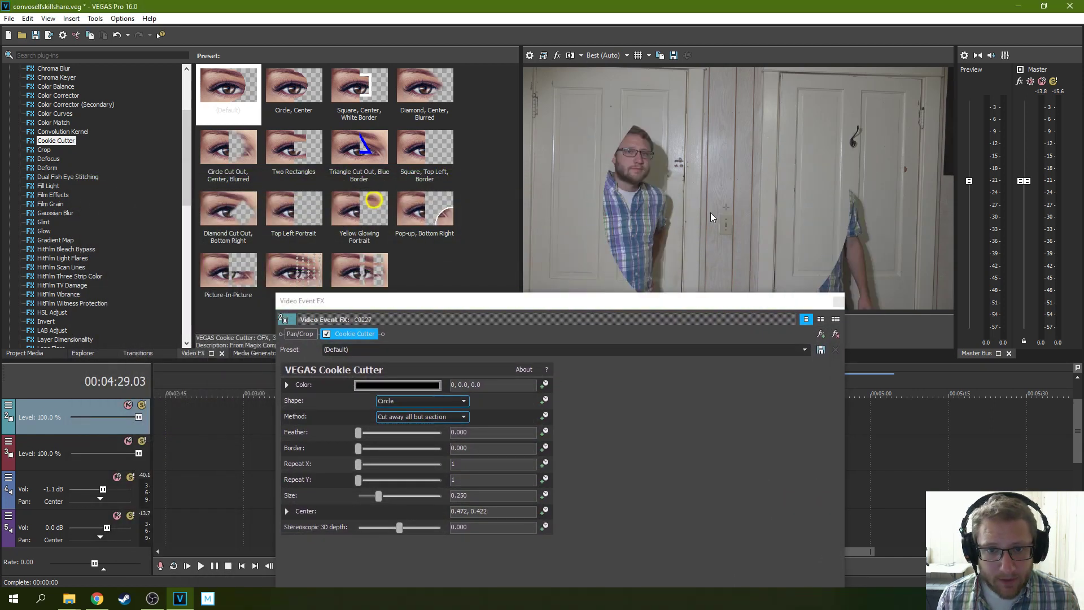
left_click(446, 402)
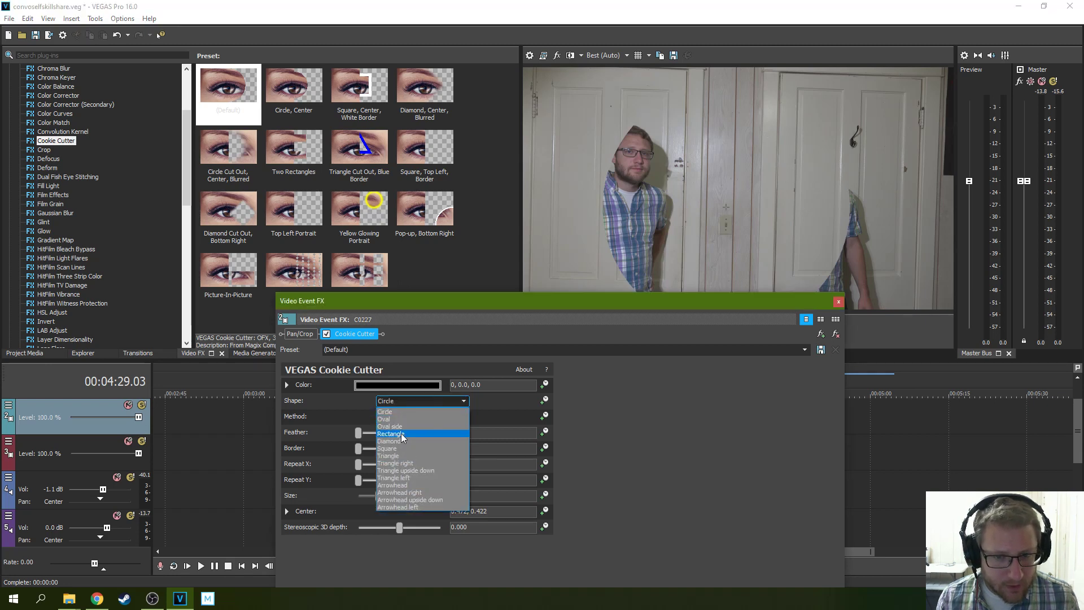
left_click(412, 436)
left_click_drag(726, 214, 591, 262)
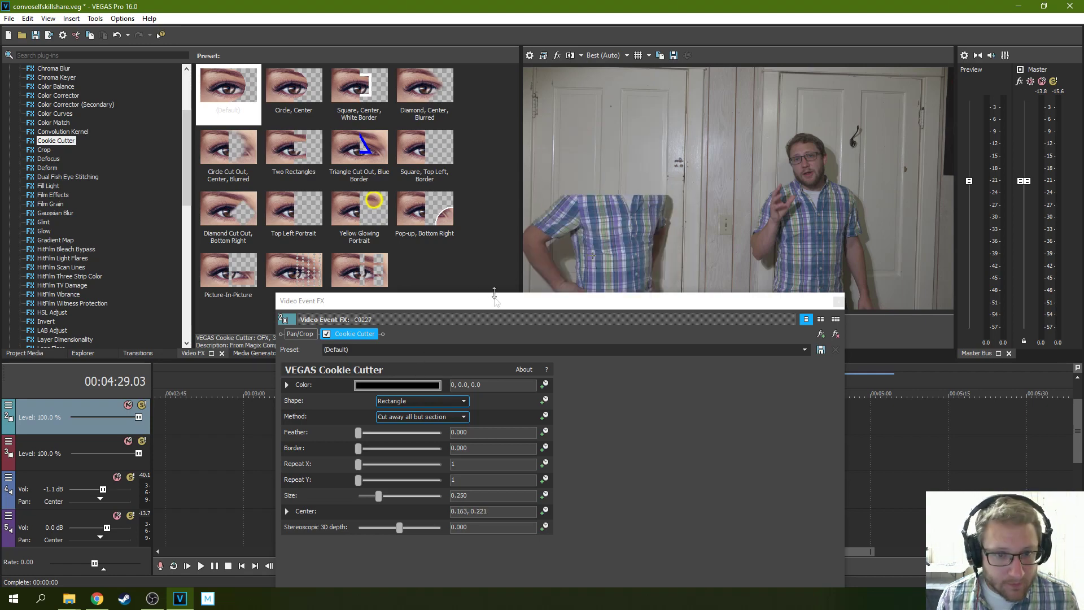
- Size the rectangle to 0.320, centre it at 0.096, 0.455, and add a 0.068 black border
left_click_drag(494, 293, 344, 282)
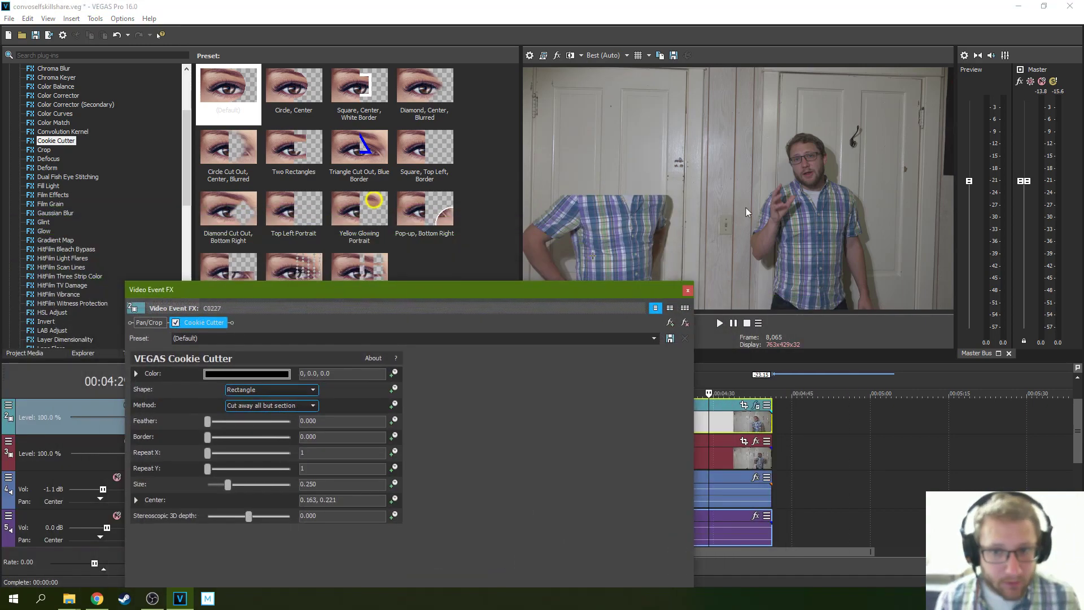
left_click_drag(227, 484, 253, 484)
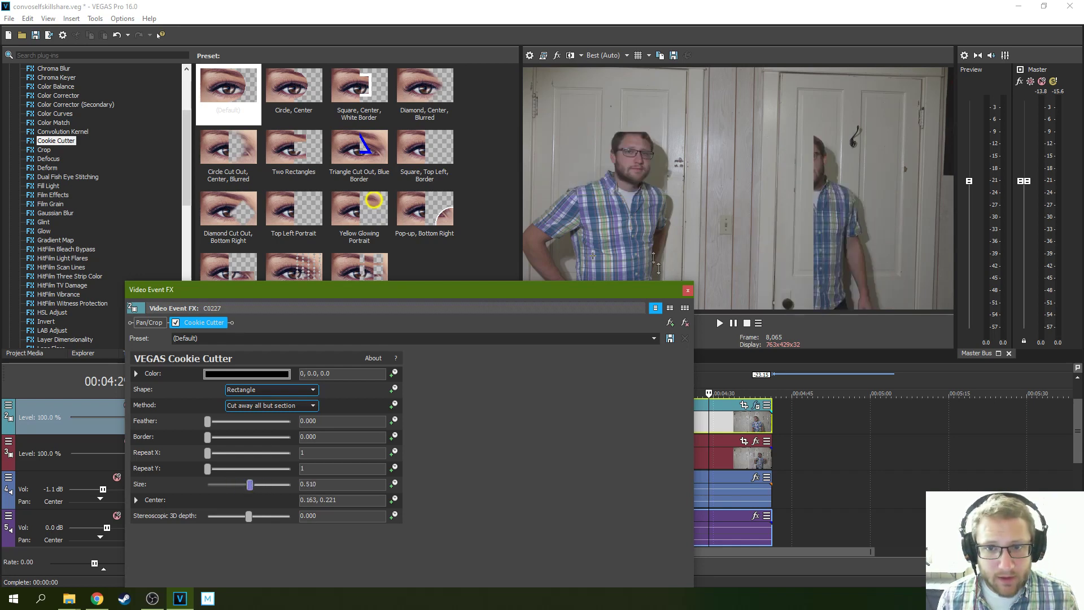
left_click_drag(595, 257, 512, 163)
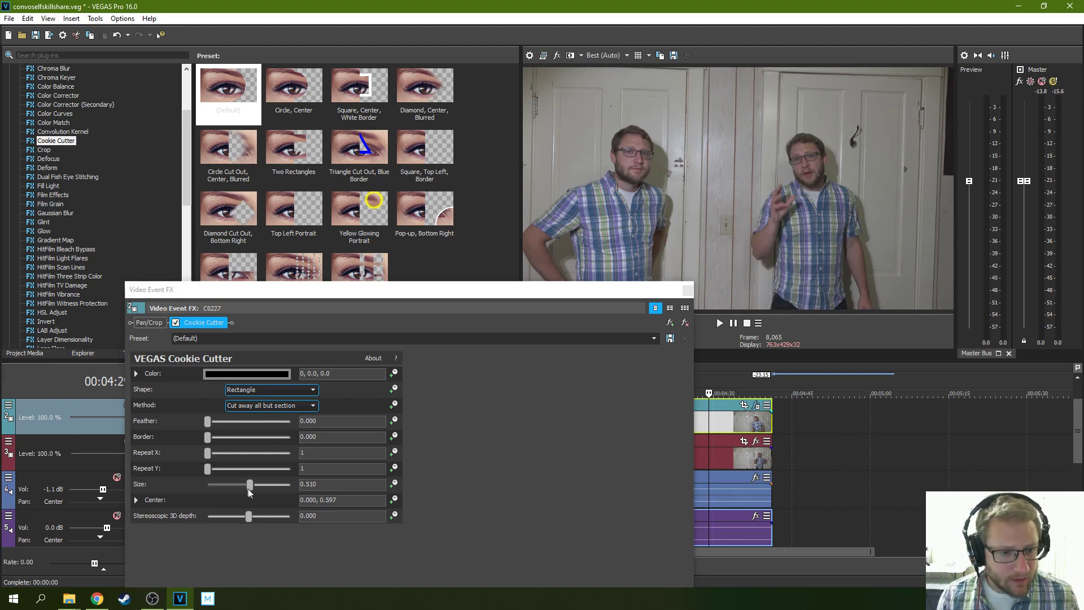
left_click_drag(249, 489, 234, 489)
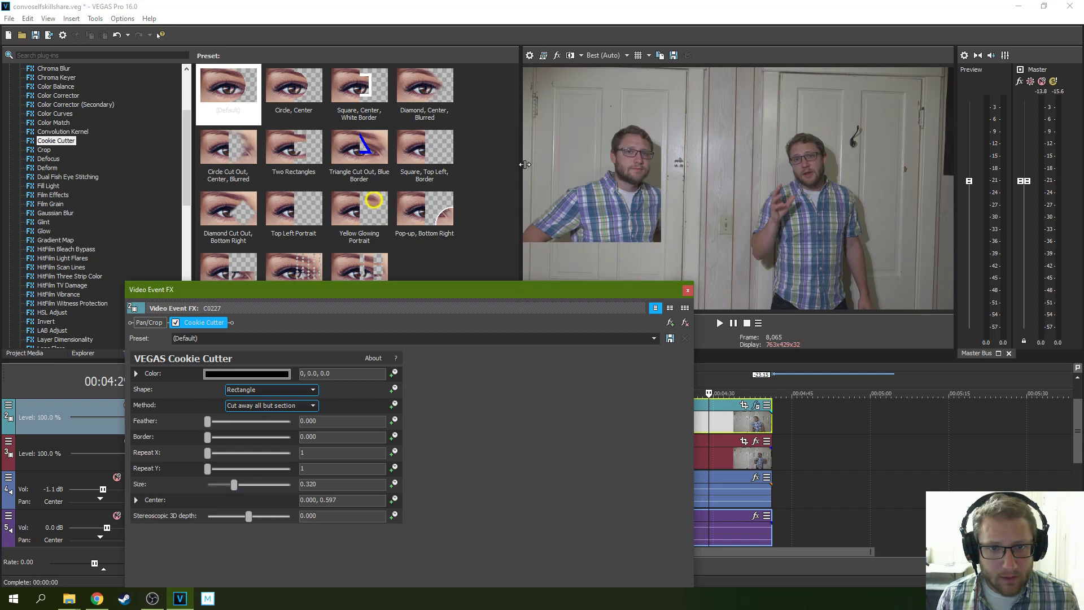
left_click_drag(533, 164, 558, 209)
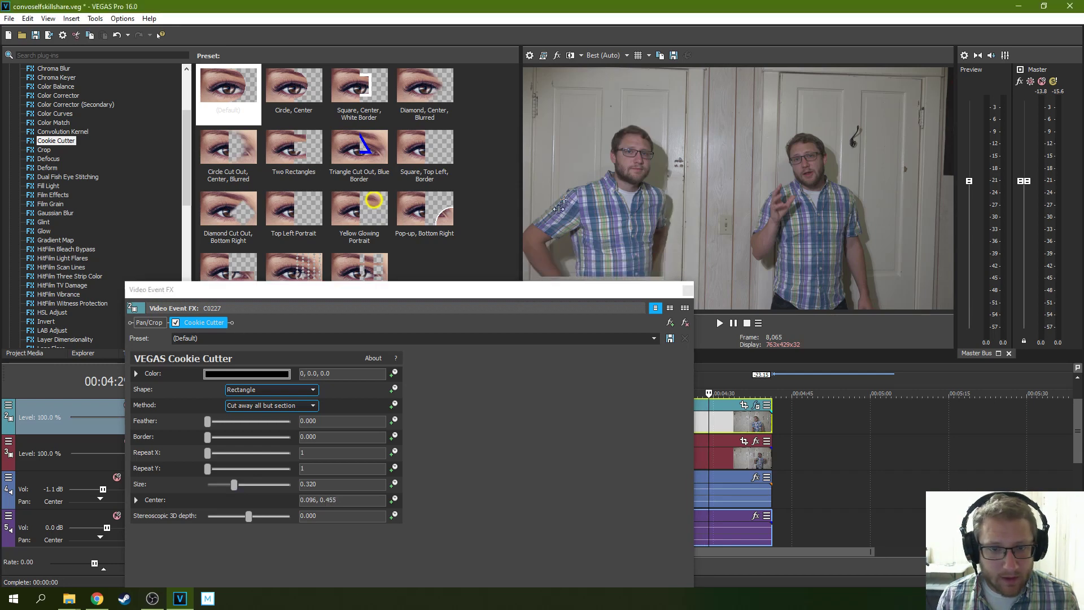
left_click_drag(212, 435, 272, 428)
- Resize the rectangle to 0.483, move it toward the frame's left edge, and thin its border
left_click_drag(387, 293, 249, 159)
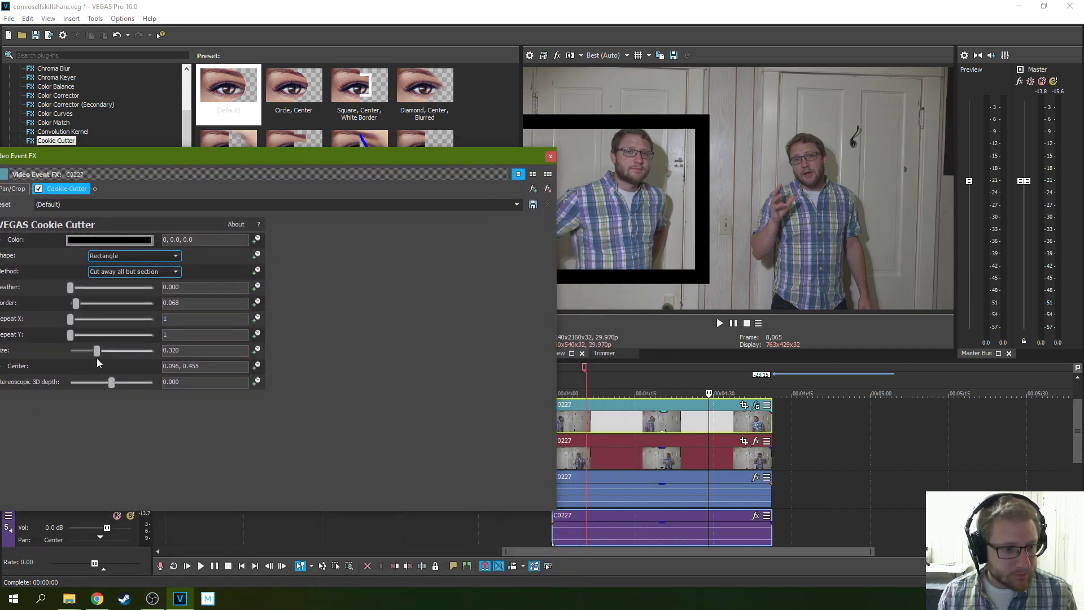
left_click_drag(98, 359, 124, 361)
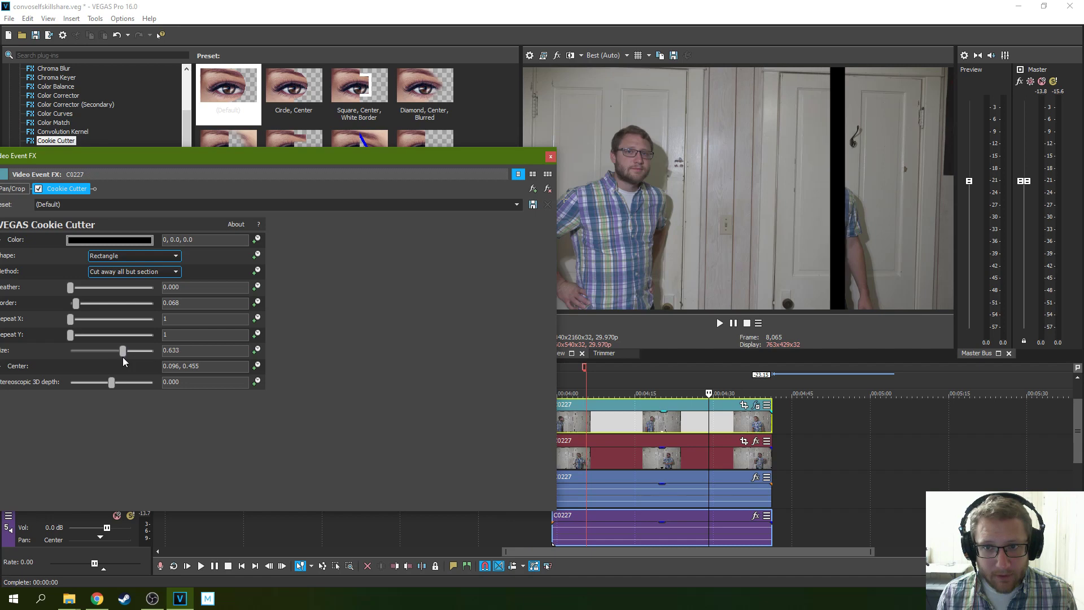
left_click_drag(435, 157, 514, 336)
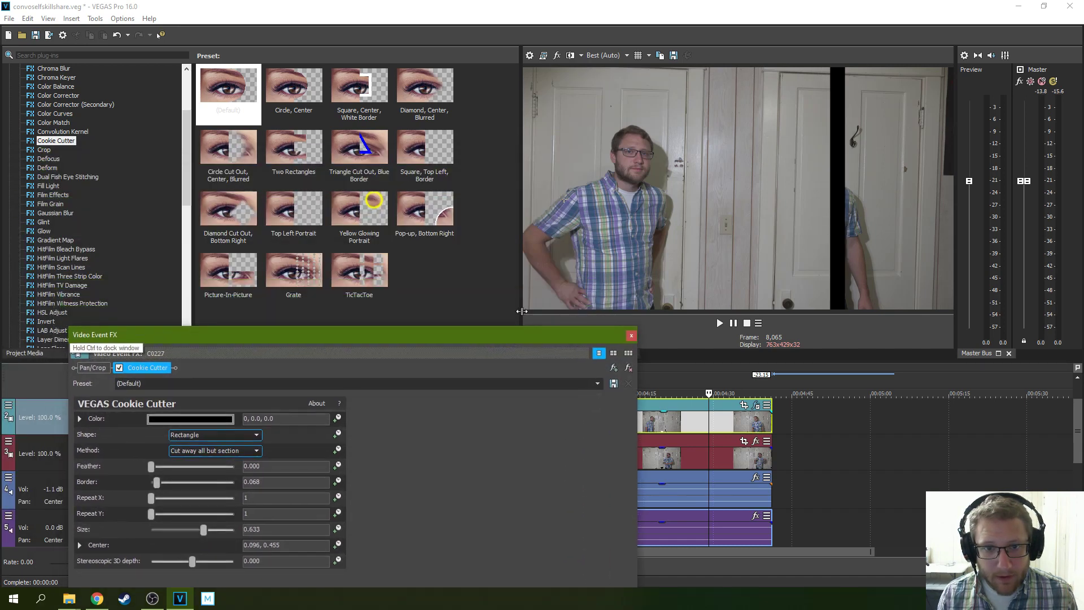
left_click_drag(564, 200, 500, 200)
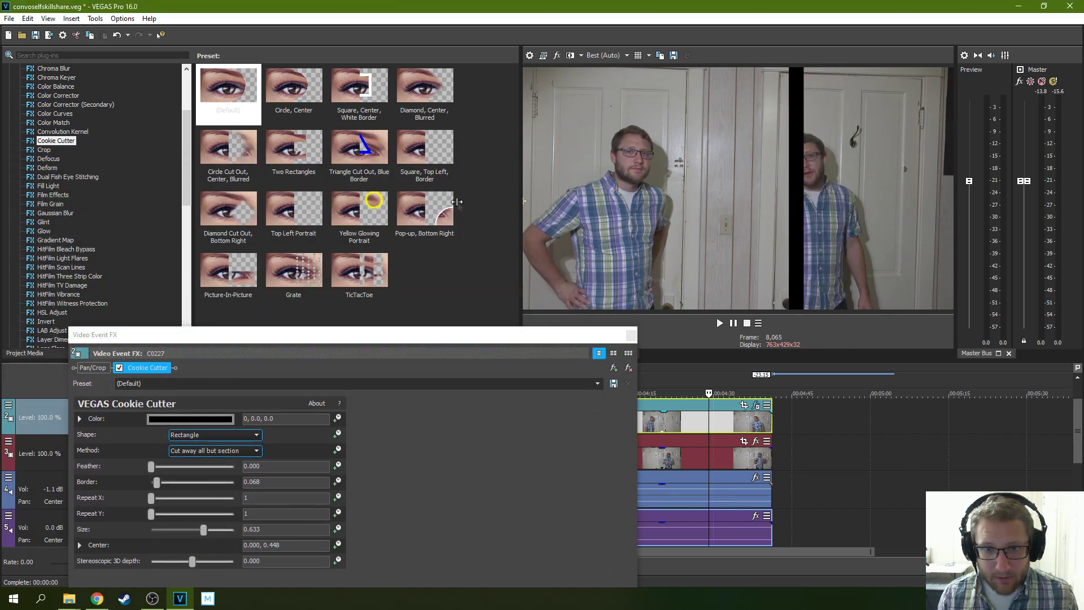
left_click_drag(203, 534, 190, 534)
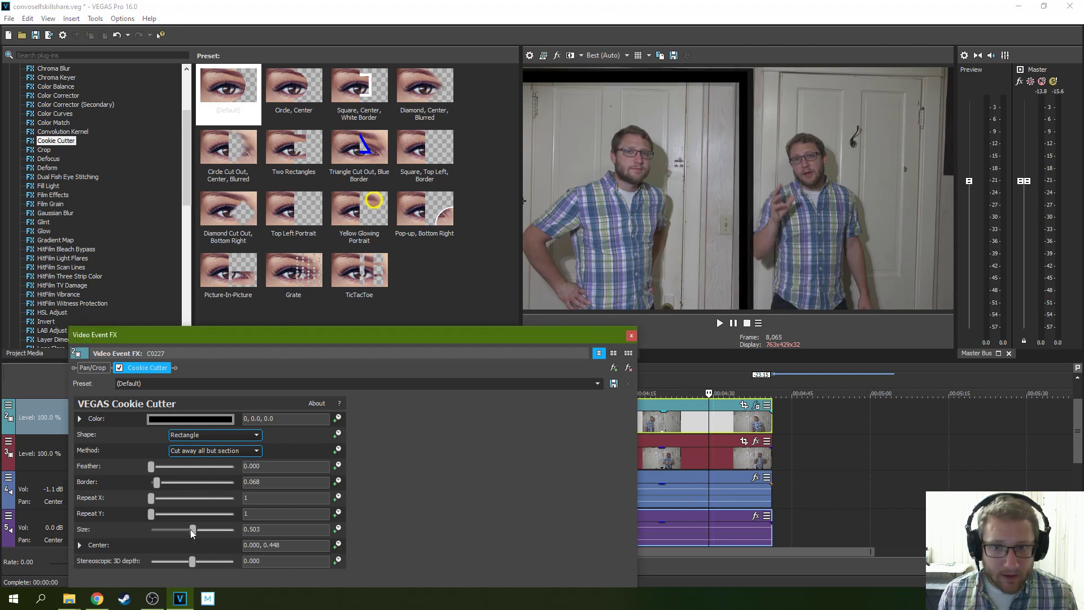
left_click_drag(520, 200, 519, 192)
left_click_drag(190, 534, 191, 533)
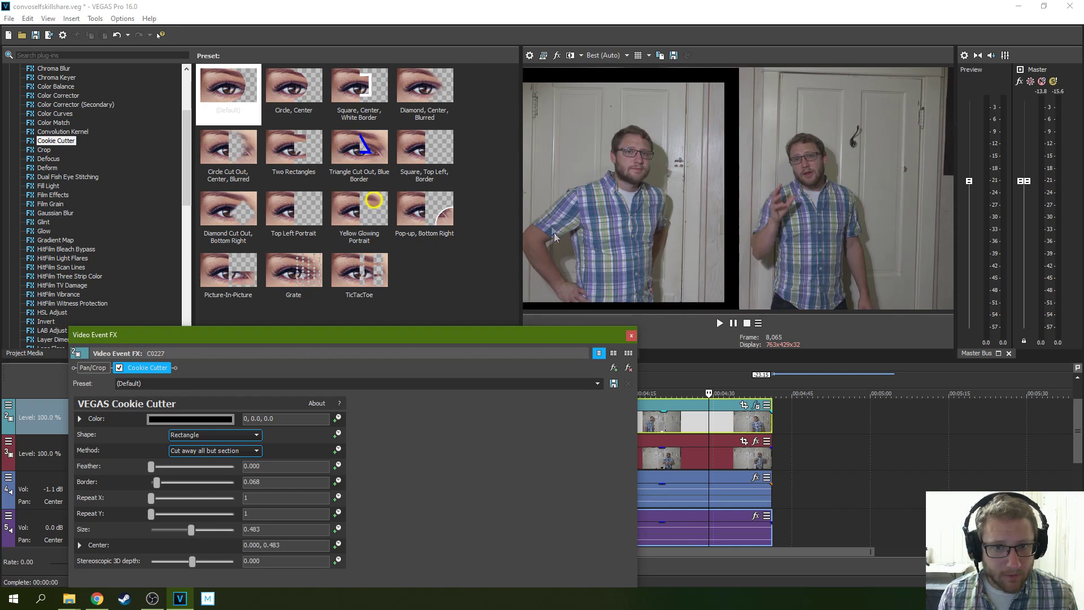
left_click_drag(523, 196, 511, 201)
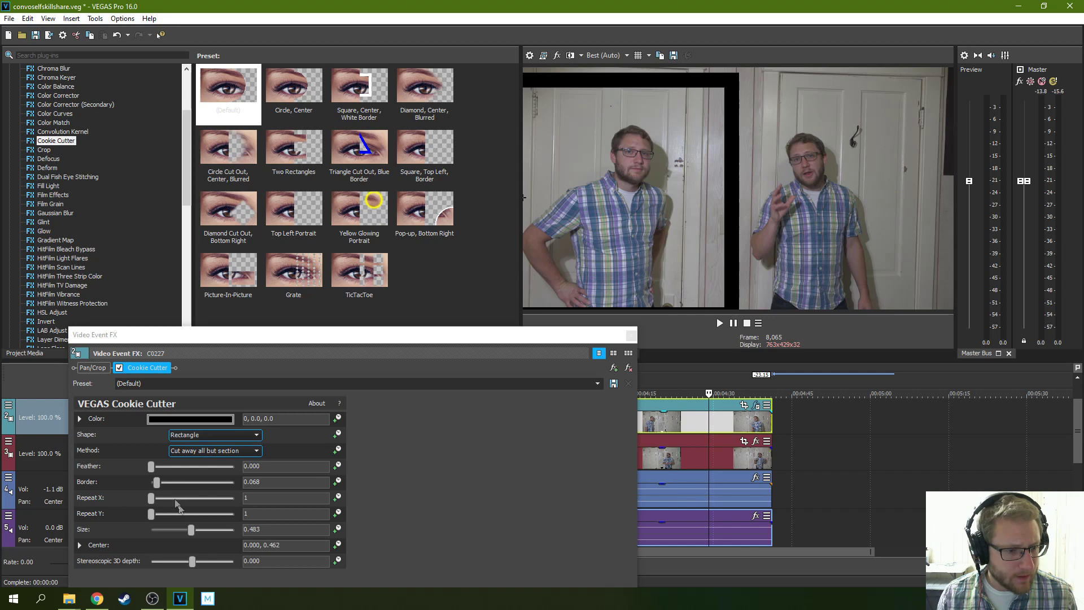
left_click_drag(158, 484, 152, 486)
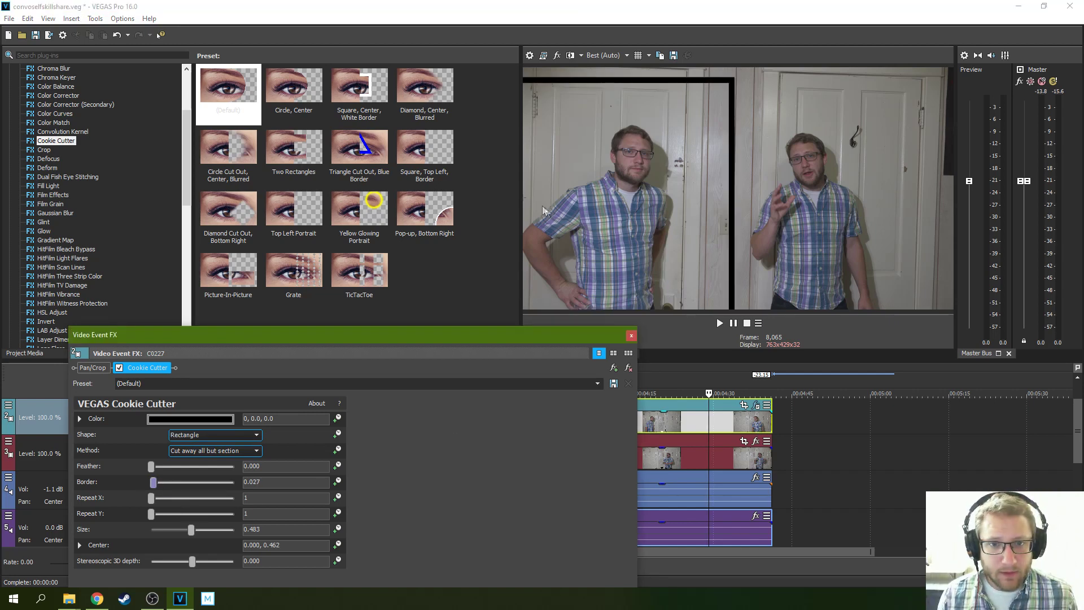
left_click_drag(519, 196, 519, 191)
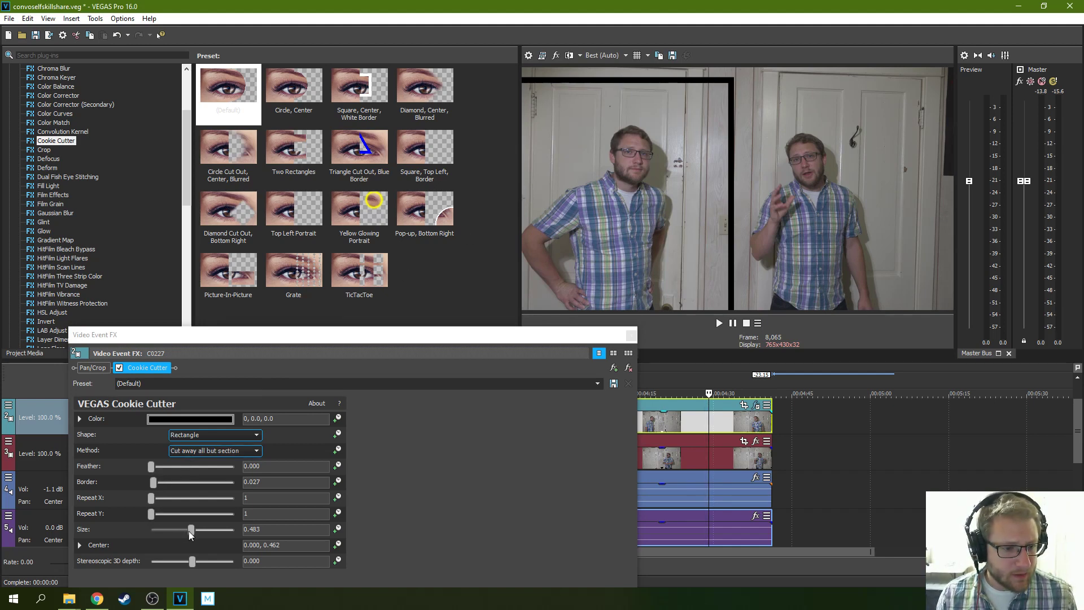
- Set the mask centre to 0.000, 0.489, feather the edges to 0.122, and remove the border
left_click(81, 546)
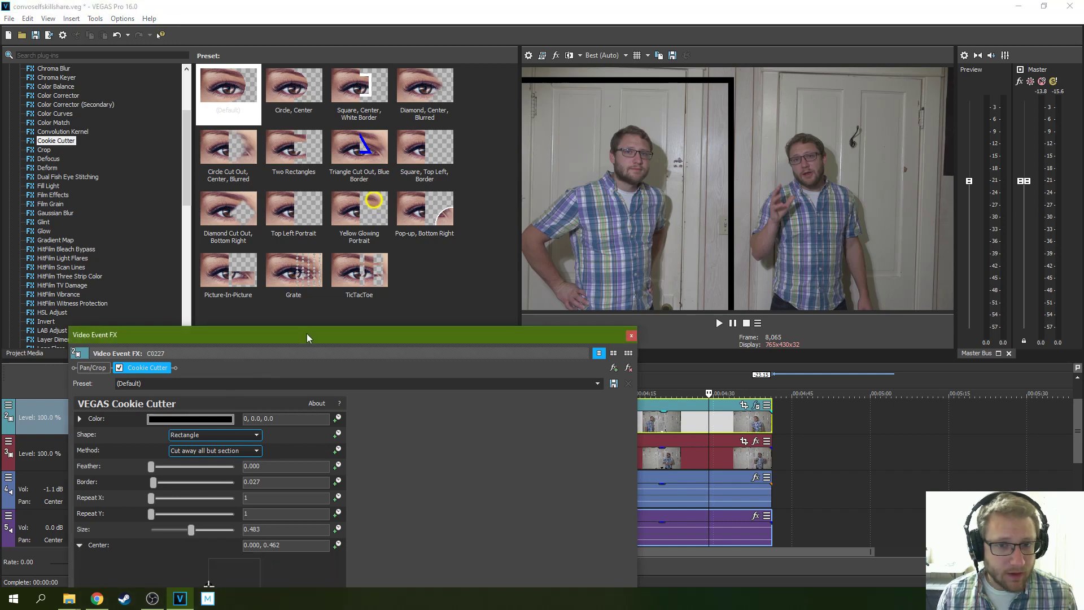
left_click_drag(307, 338, 304, 208)
left_click(212, 458)
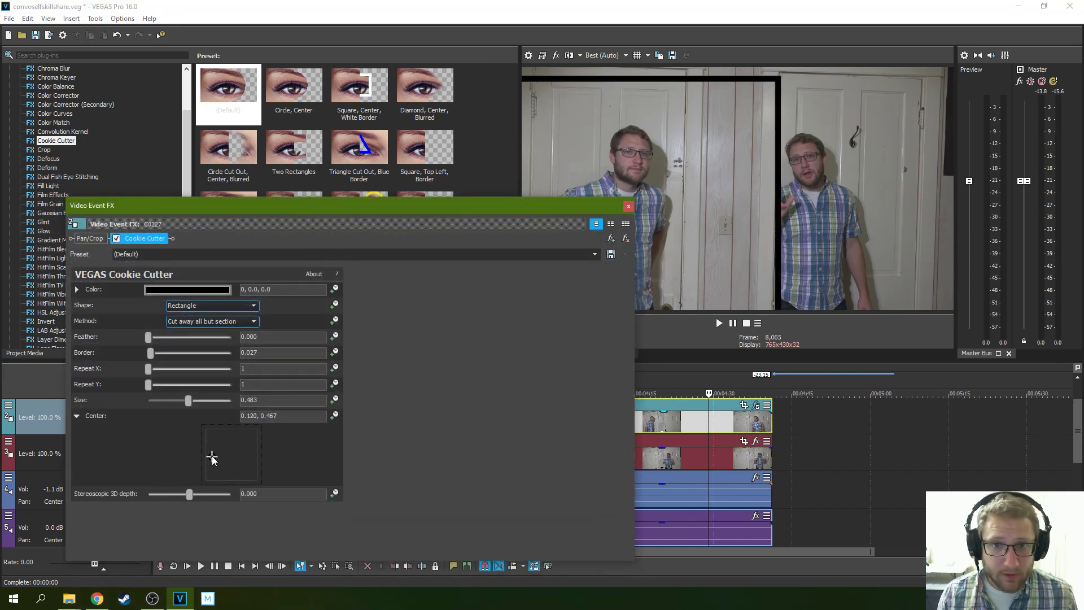
left_click_drag(211, 459, 192, 440)
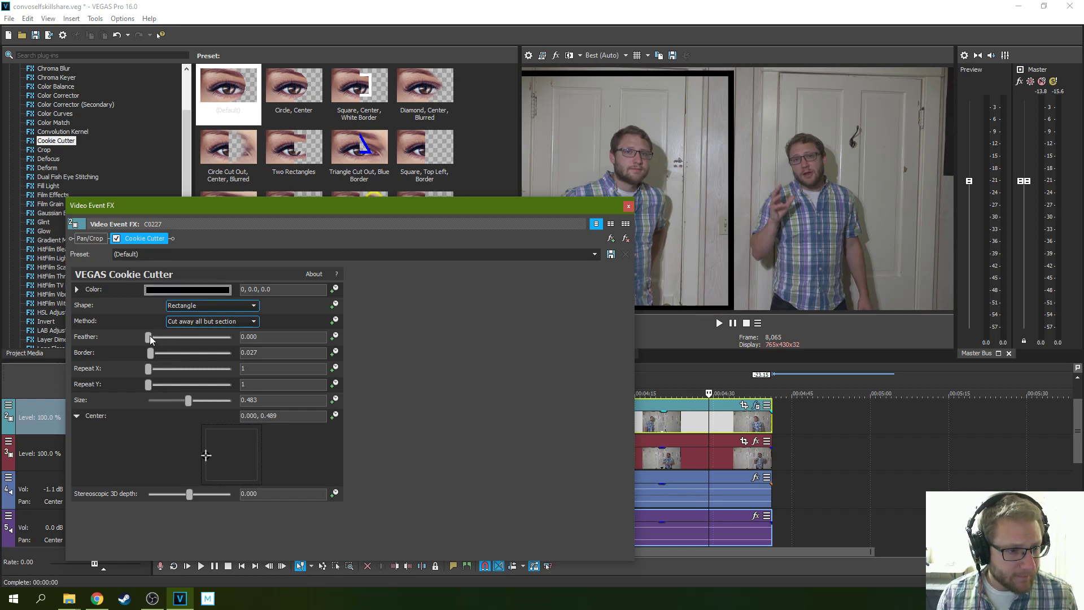
left_click_drag(148, 342, 154, 343)
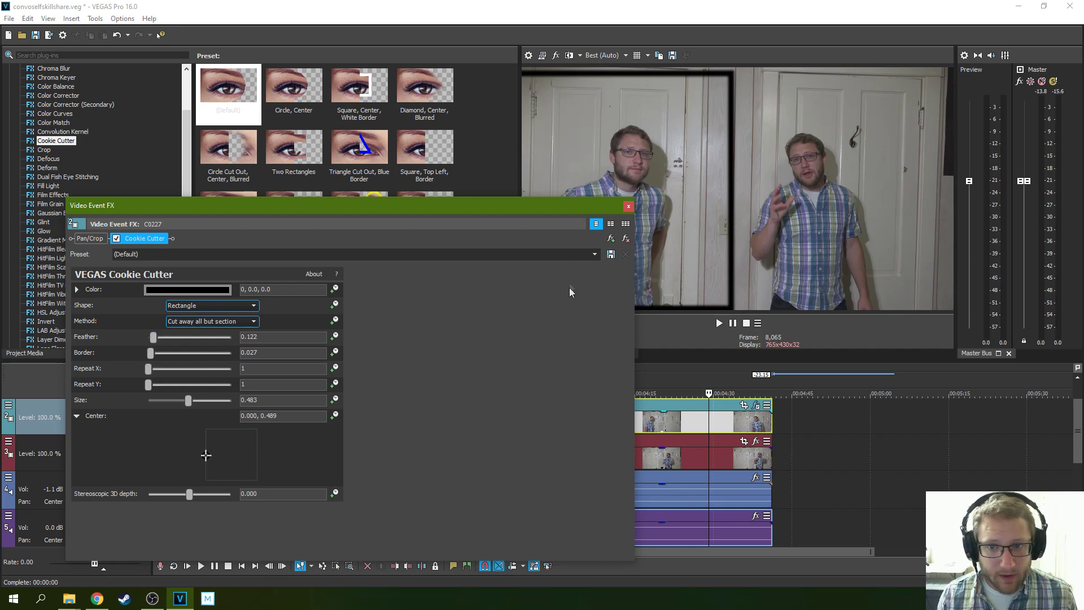
left_click_drag(534, 217, 553, 267)
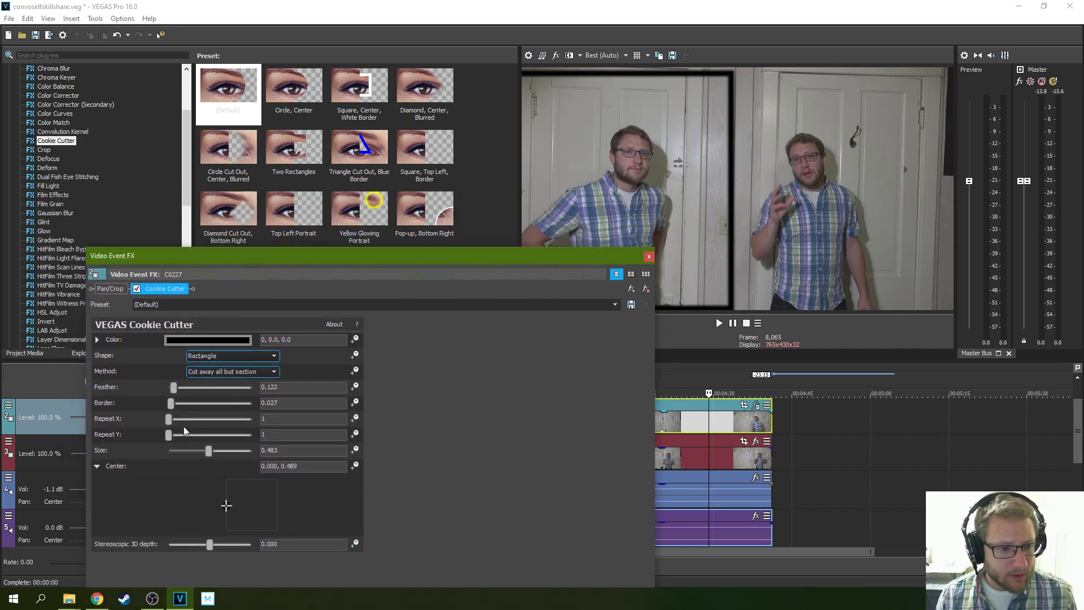
left_click_drag(174, 408, 165, 409)
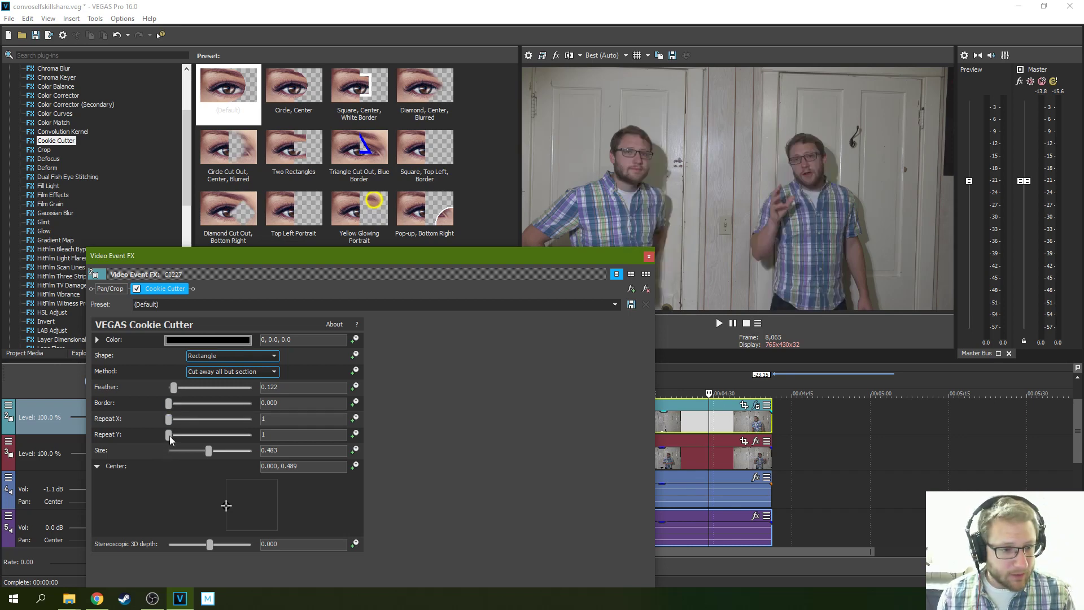
mouse_move(168, 434)
left_mouse_down()
mouse_move(178, 434)
mouse_move(158, 440)
left_mouse_up()
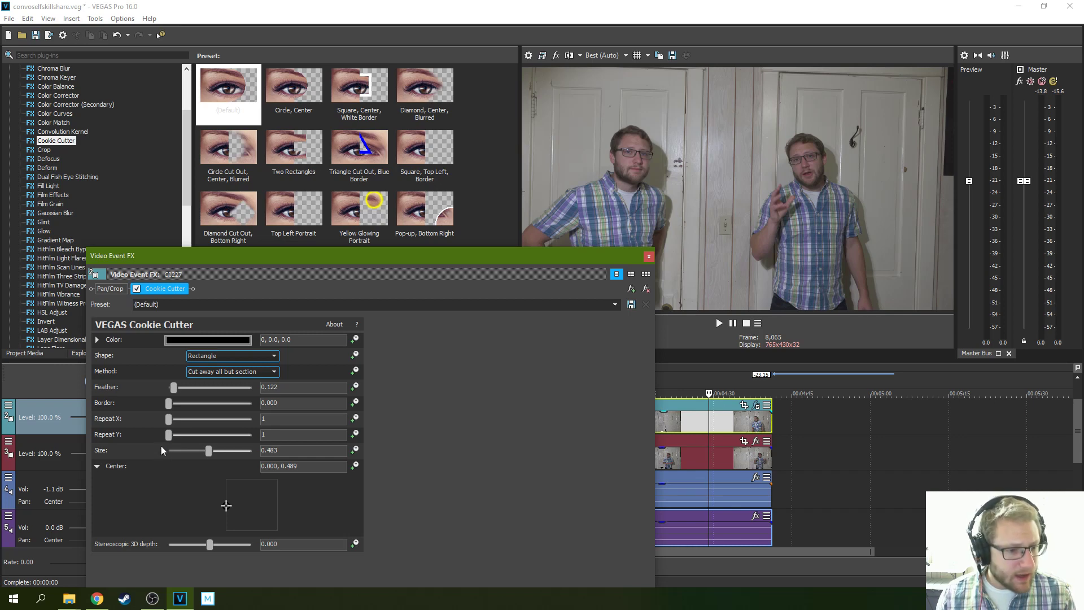
left_click(264, 374)
- Switch the Method to 'Cut away section' and move the playhead to where a take is visible
left_click(230, 389)
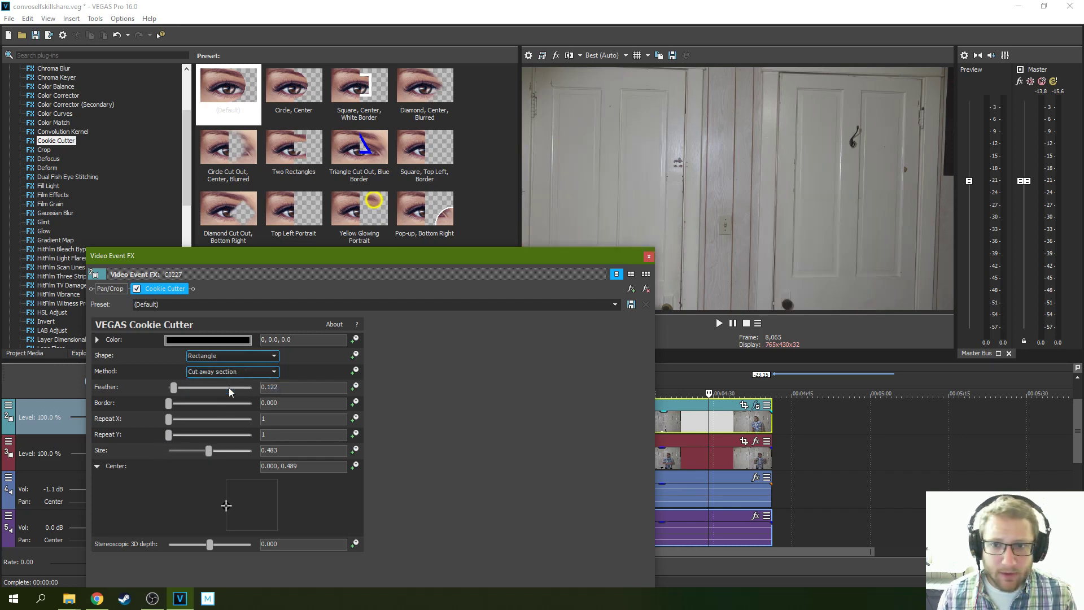
left_click_drag(524, 260, 404, 350)
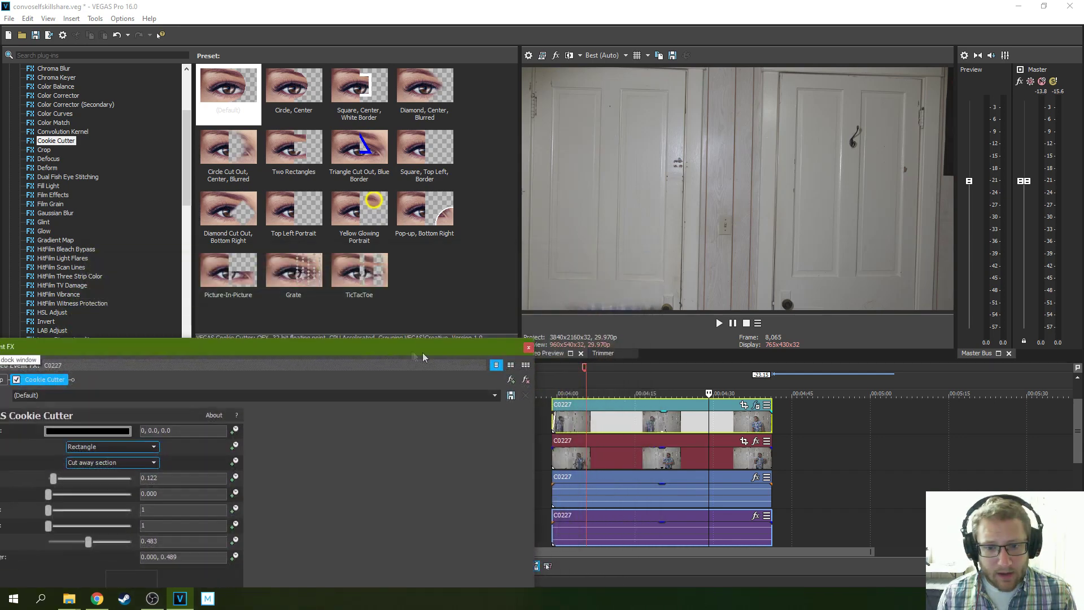
left_click(615, 412)
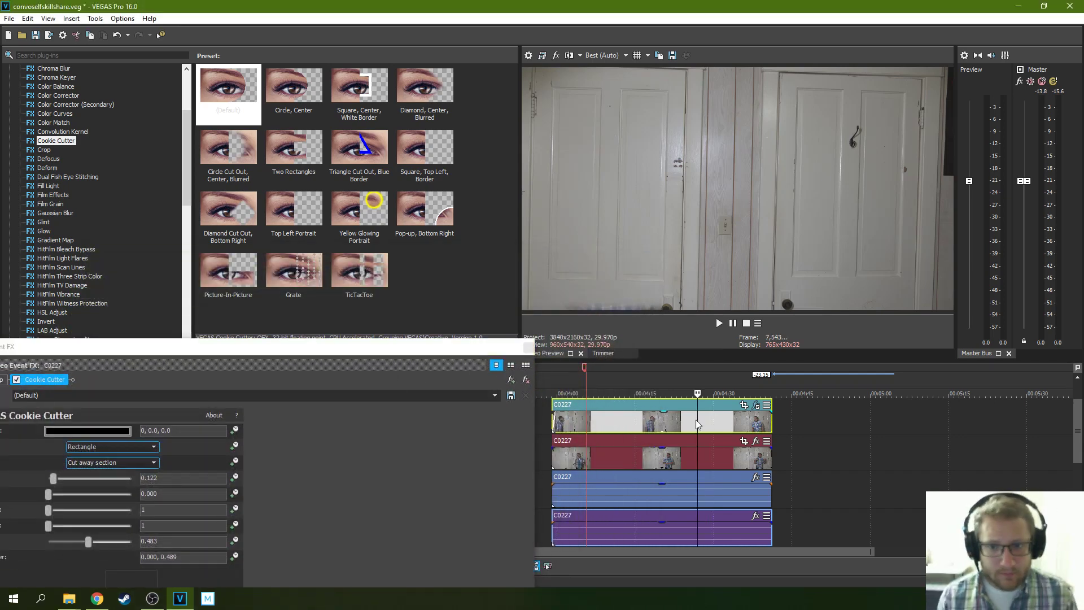
left_click(634, 424)
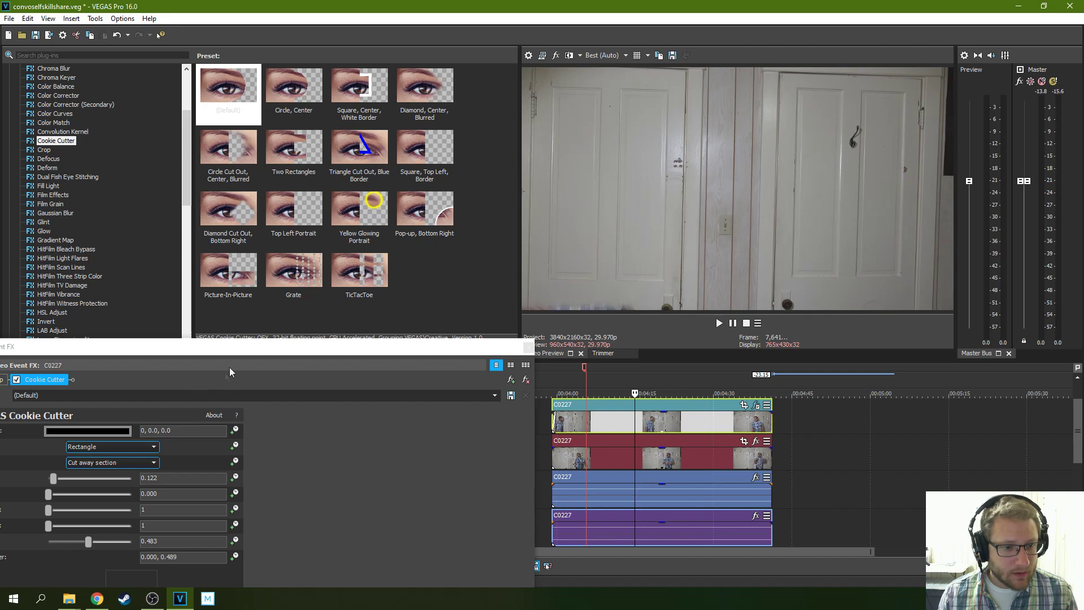
left_click_drag(229, 367, 248, 273)
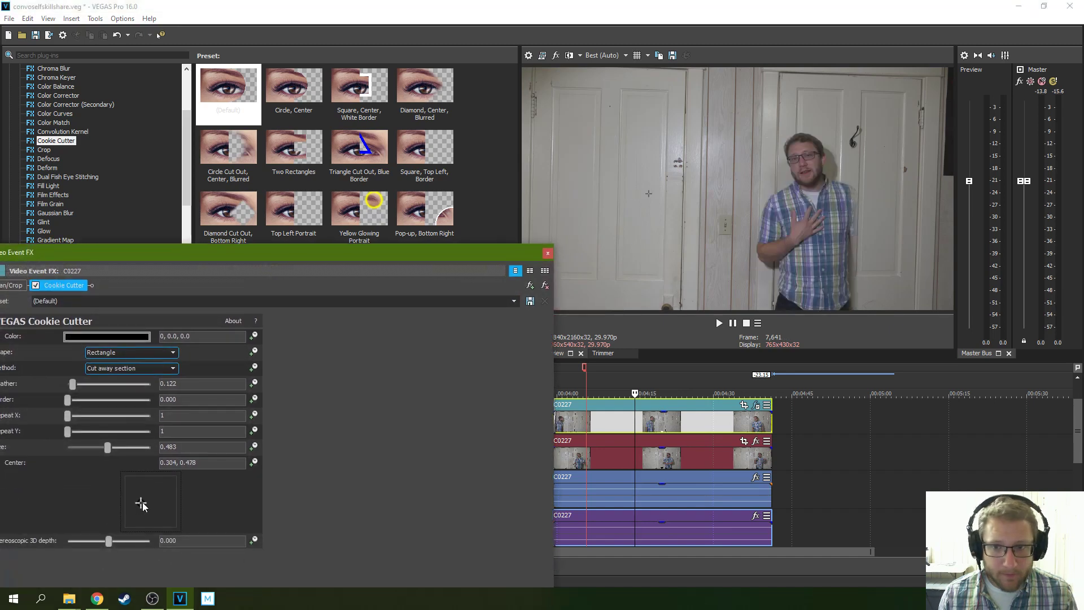
- Move the mask centre to 0.989, 0.500, enlarge it to 0.524, keep border 0, and close the FX window
left_click_drag(142, 505, 175, 506)
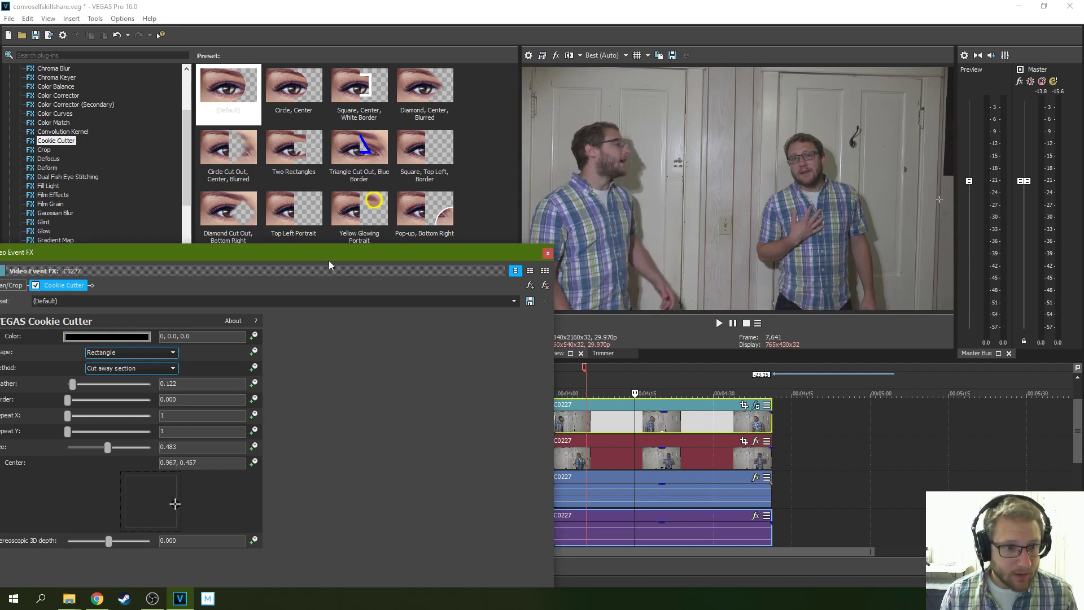
left_click_drag(329, 259, 365, 236)
left_click_drag(106, 375, 103, 376)
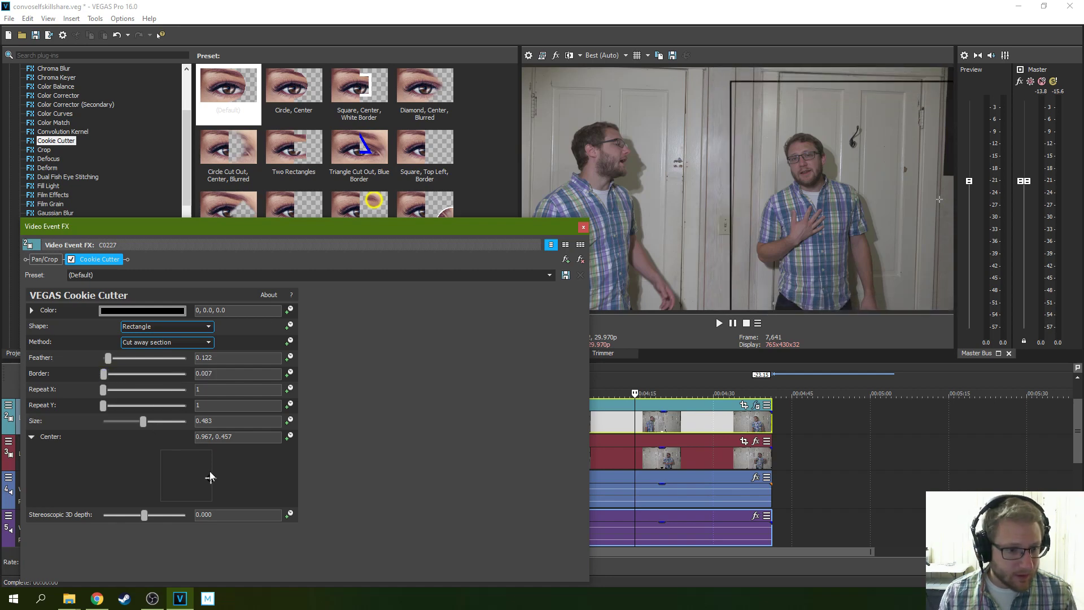
left_click_drag(210, 478, 211, 476)
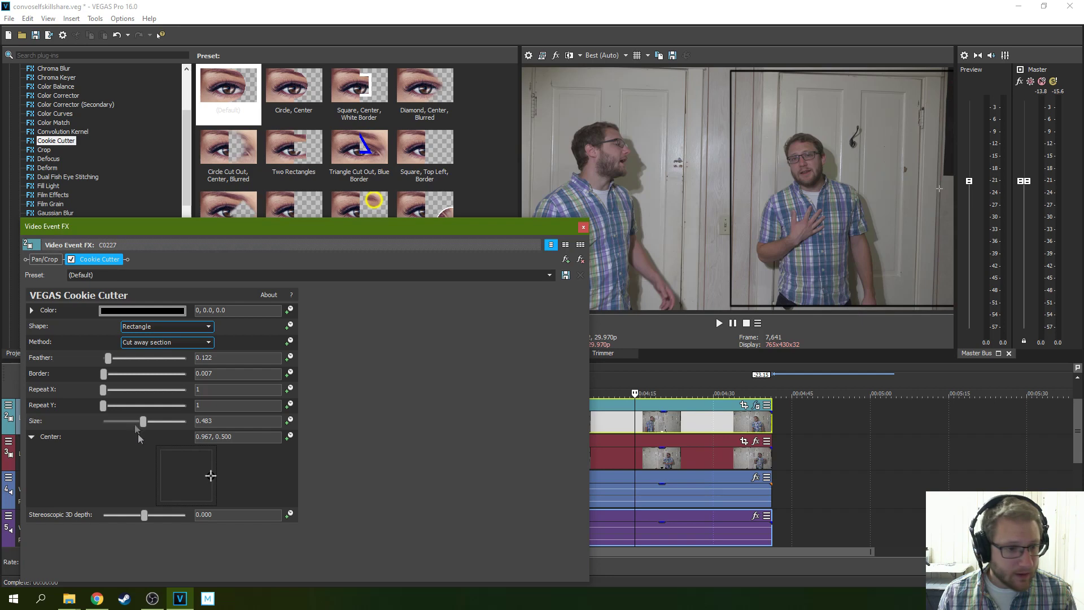
left_click_drag(144, 425, 150, 428)
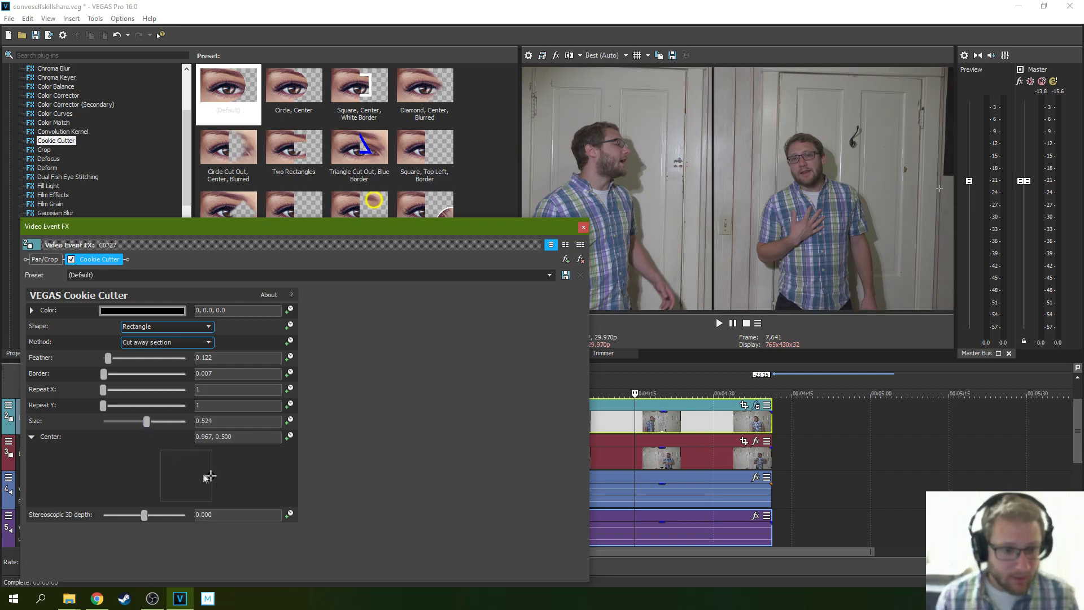
left_click_drag(209, 476, 211, 475)
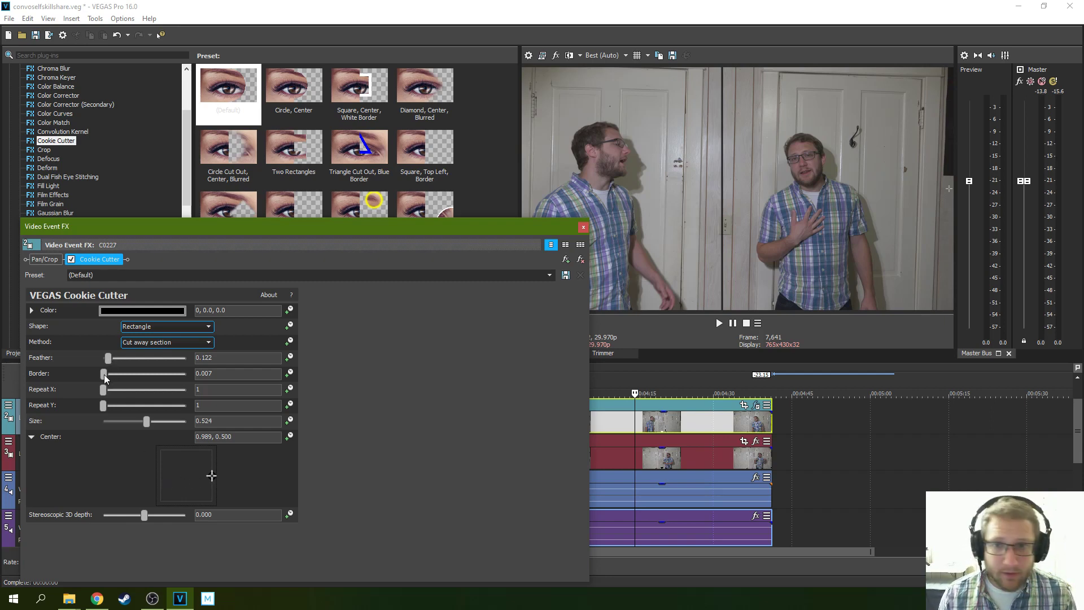
left_click_drag(104, 378, 102, 384)
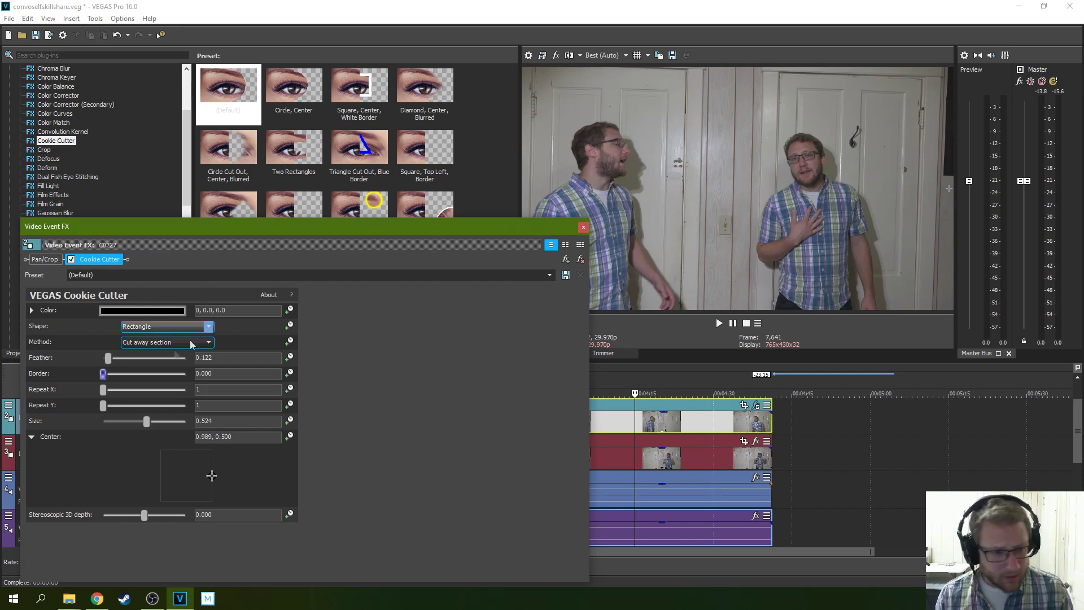
left_click_drag(102, 376, 89, 378)
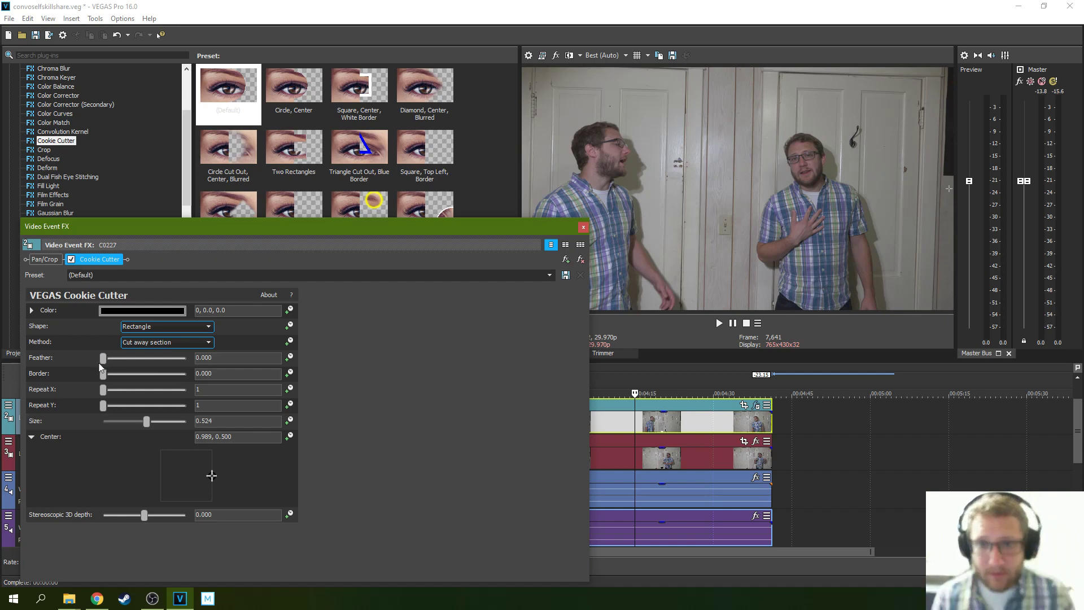
left_click_drag(95, 362, 109, 367)
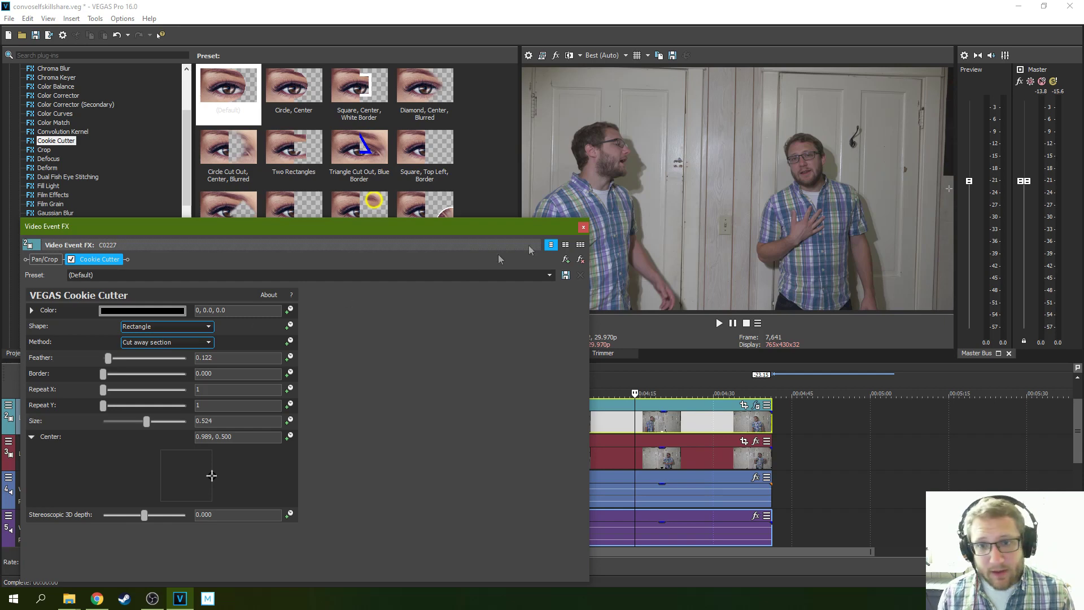
left_click(583, 229)
- Play and pause the side-by-side conversation from 04:08.20, then return the playhead to 00:29.01
left_click(602, 389)
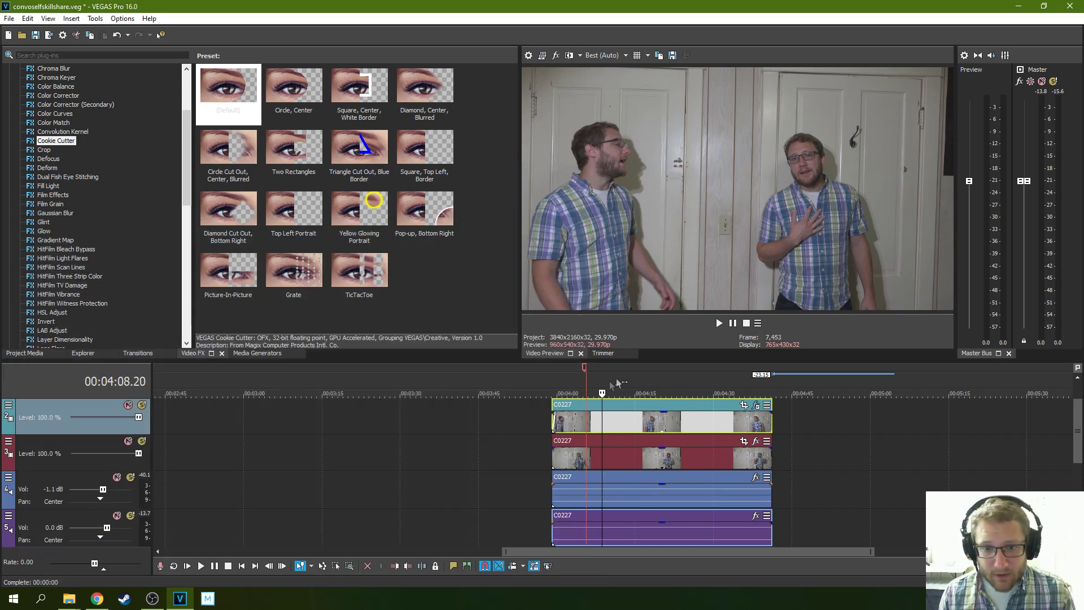
left_click(719, 324)
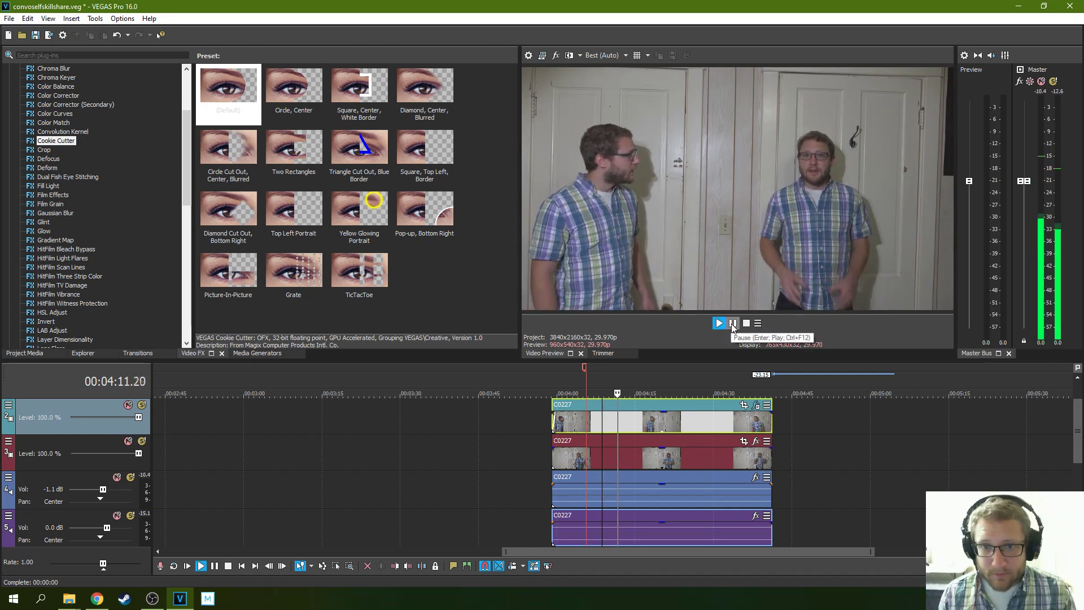
left_click(732, 324)
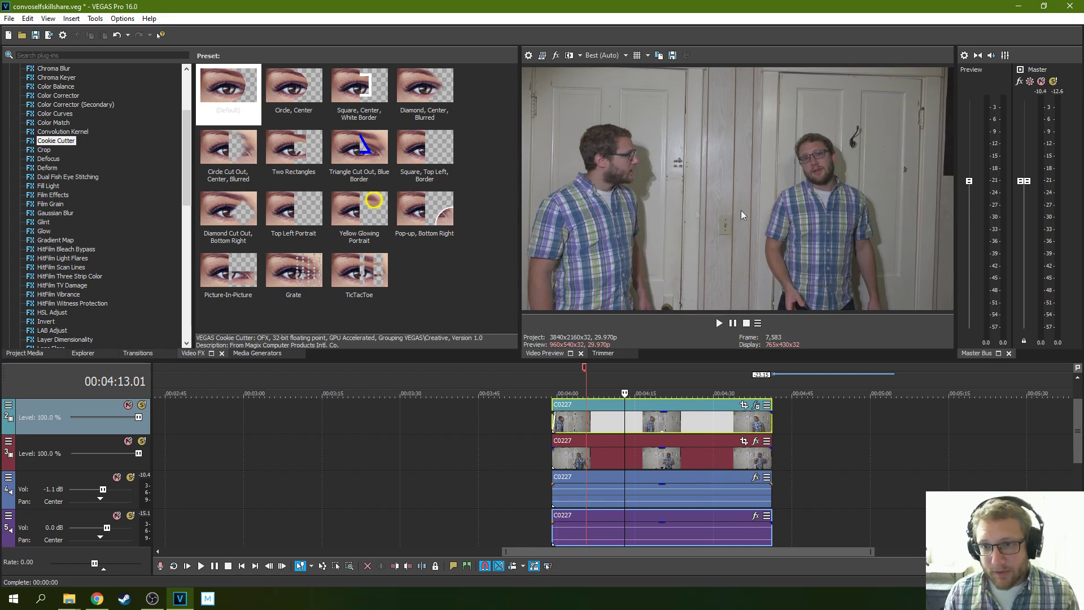
scroll(457, 409, "down", 5)
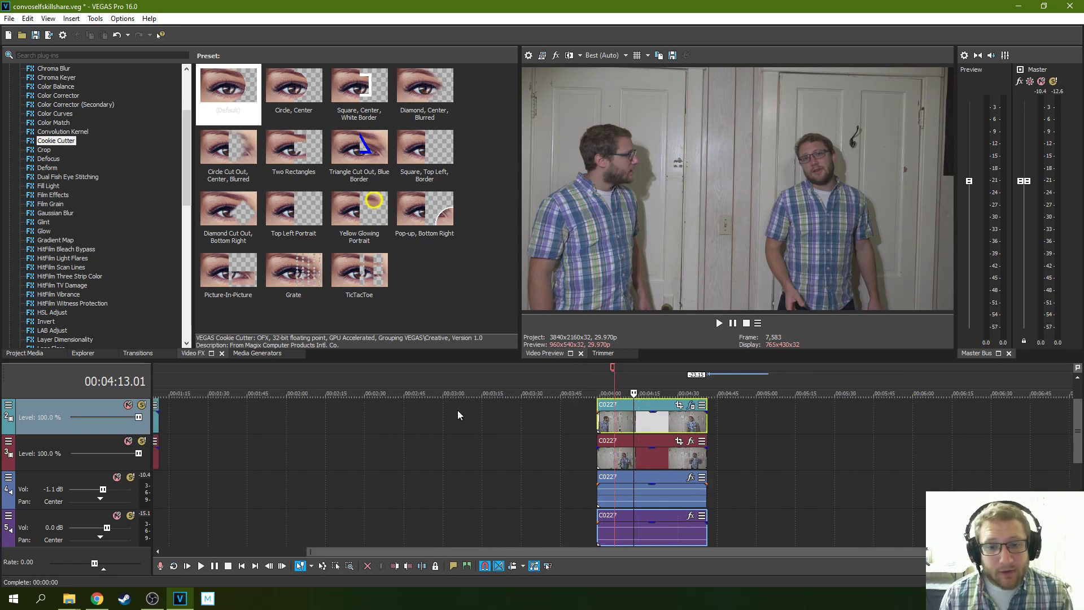
left_click(217, 459)
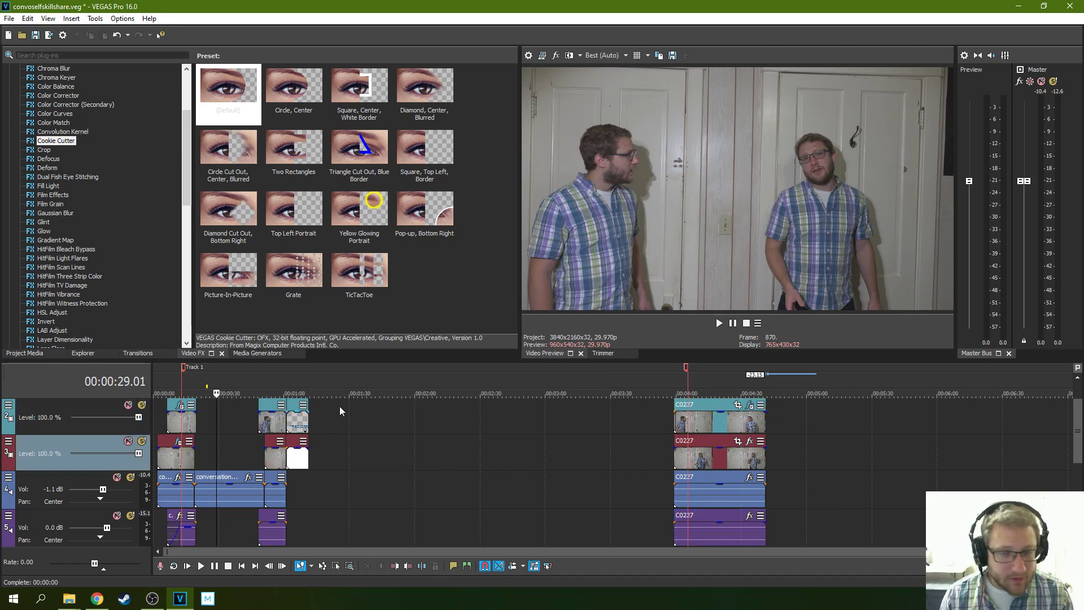